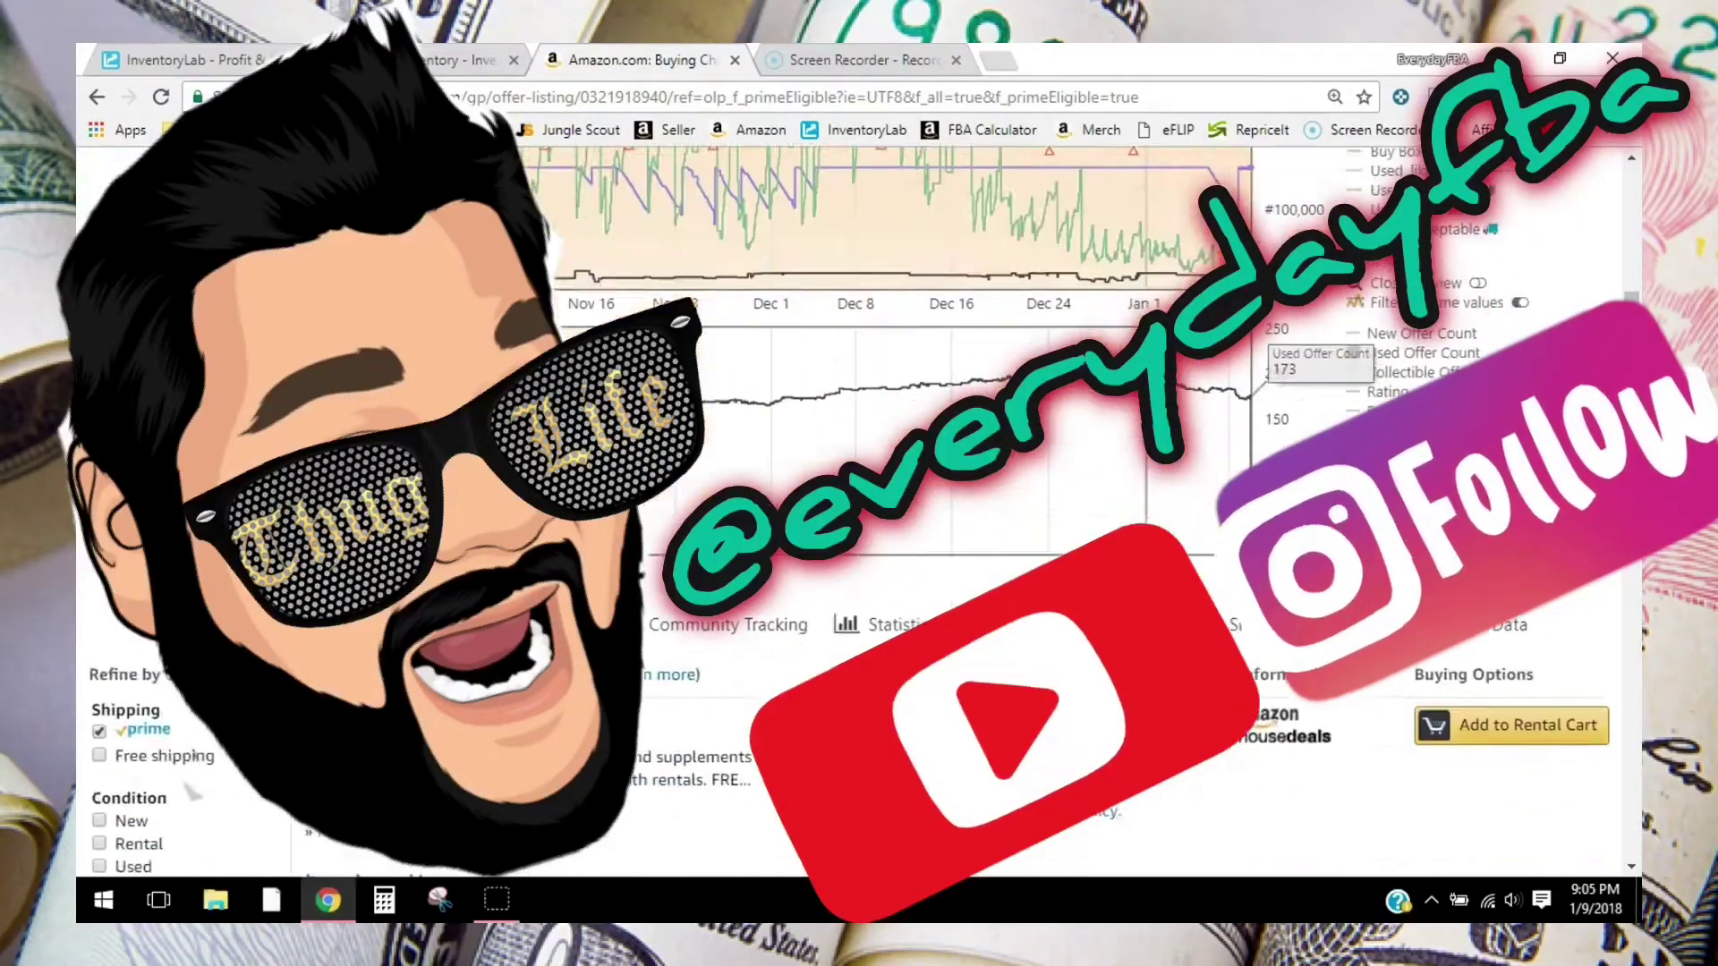
{"action": "scroll", "coordinate": [190, 789], "scroll_direction": "down", "scroll_amount": 10}
- Switch to the Seller Central tab showing the Manage FBA Inventory list of 2615 products
{"action": "key", "text": "ctrl+shift+Tab"}
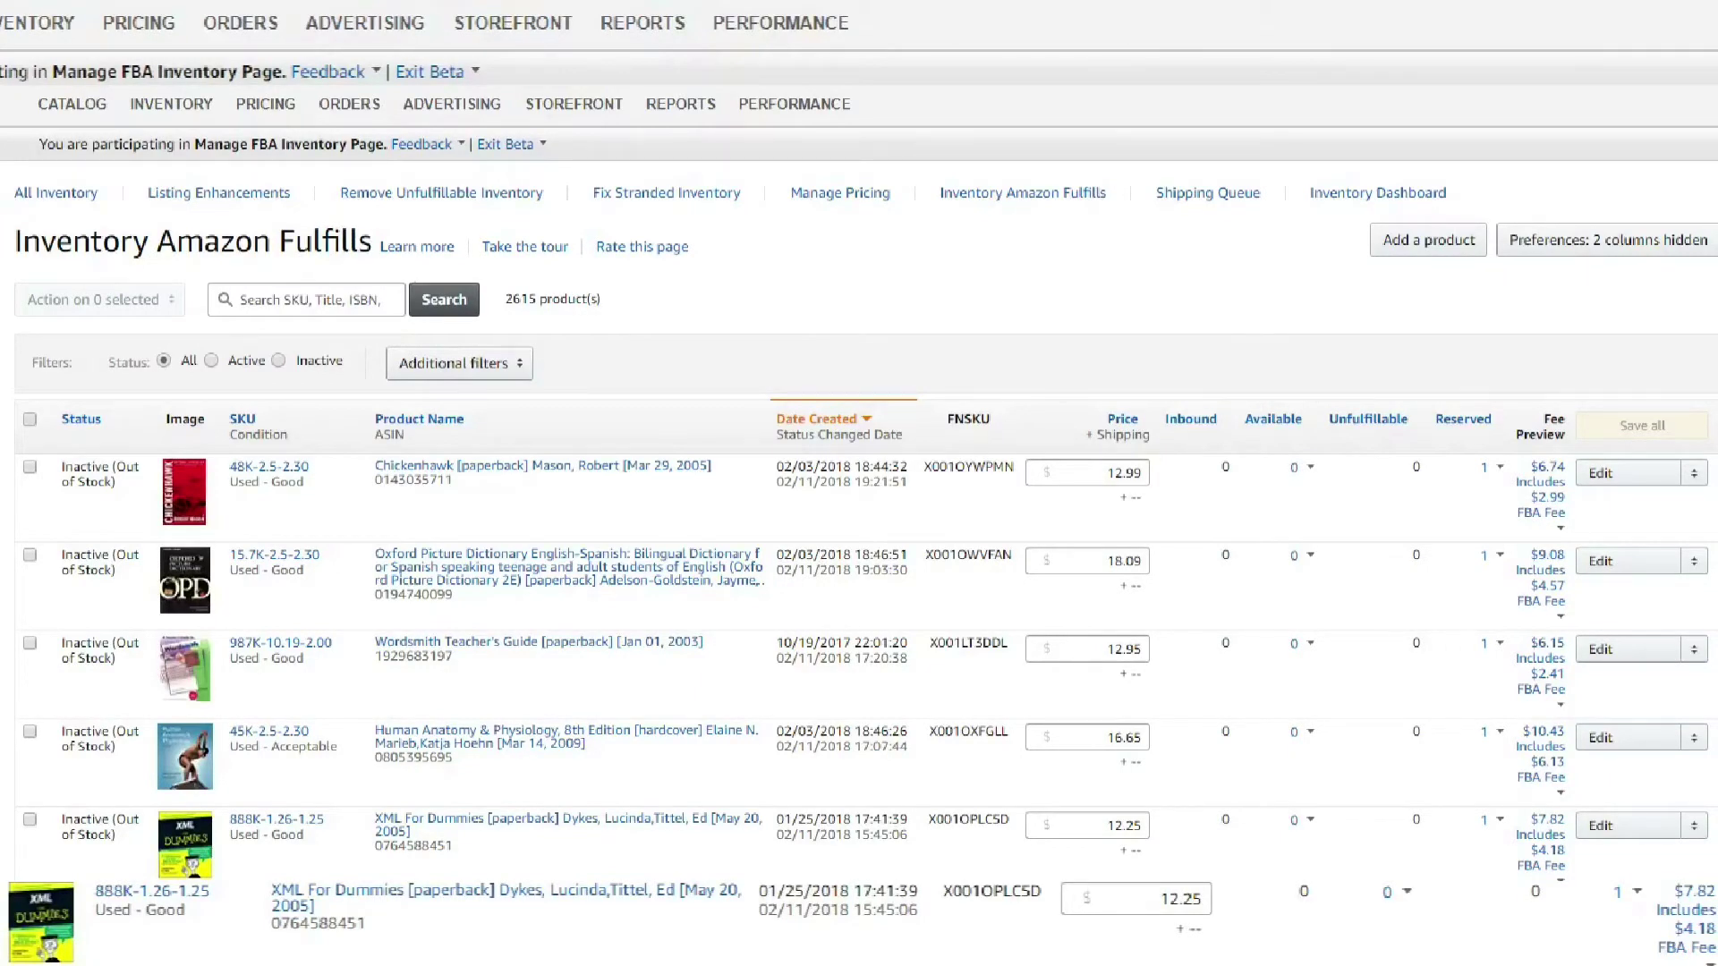
- Go to Inventory > Add a Product and focus its catalog search box
{"action": "mouse_move", "coordinate": [204, 119]}
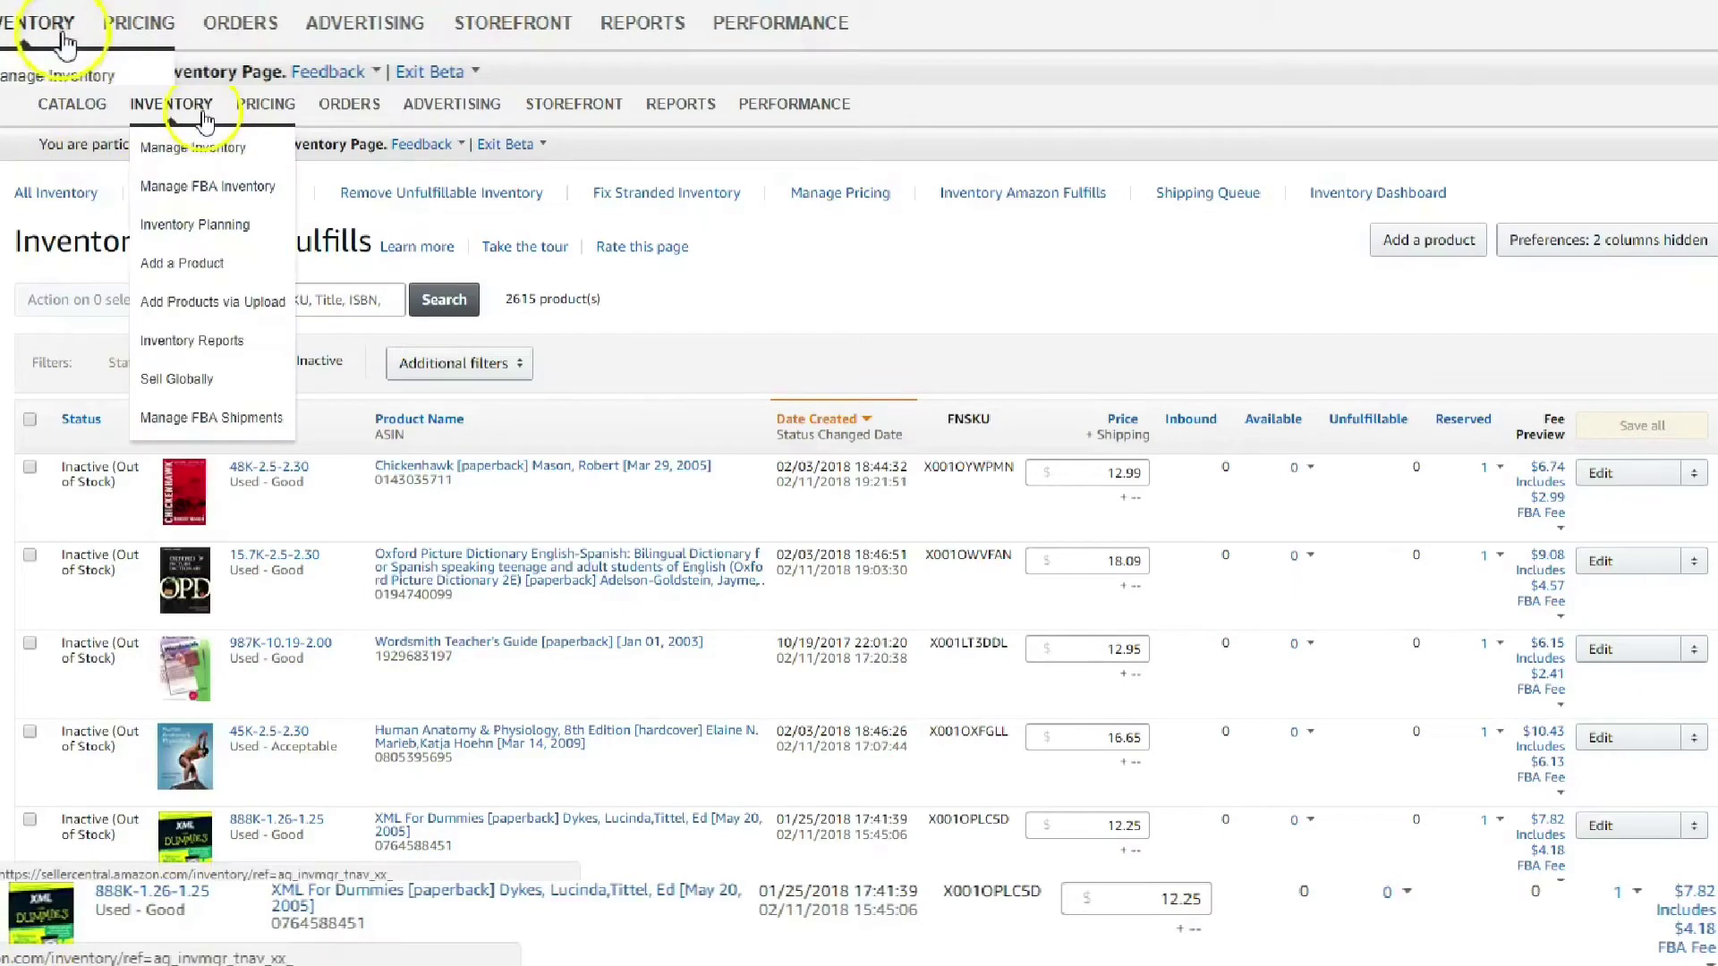
{"action": "left_click", "coordinate": [212, 269]}
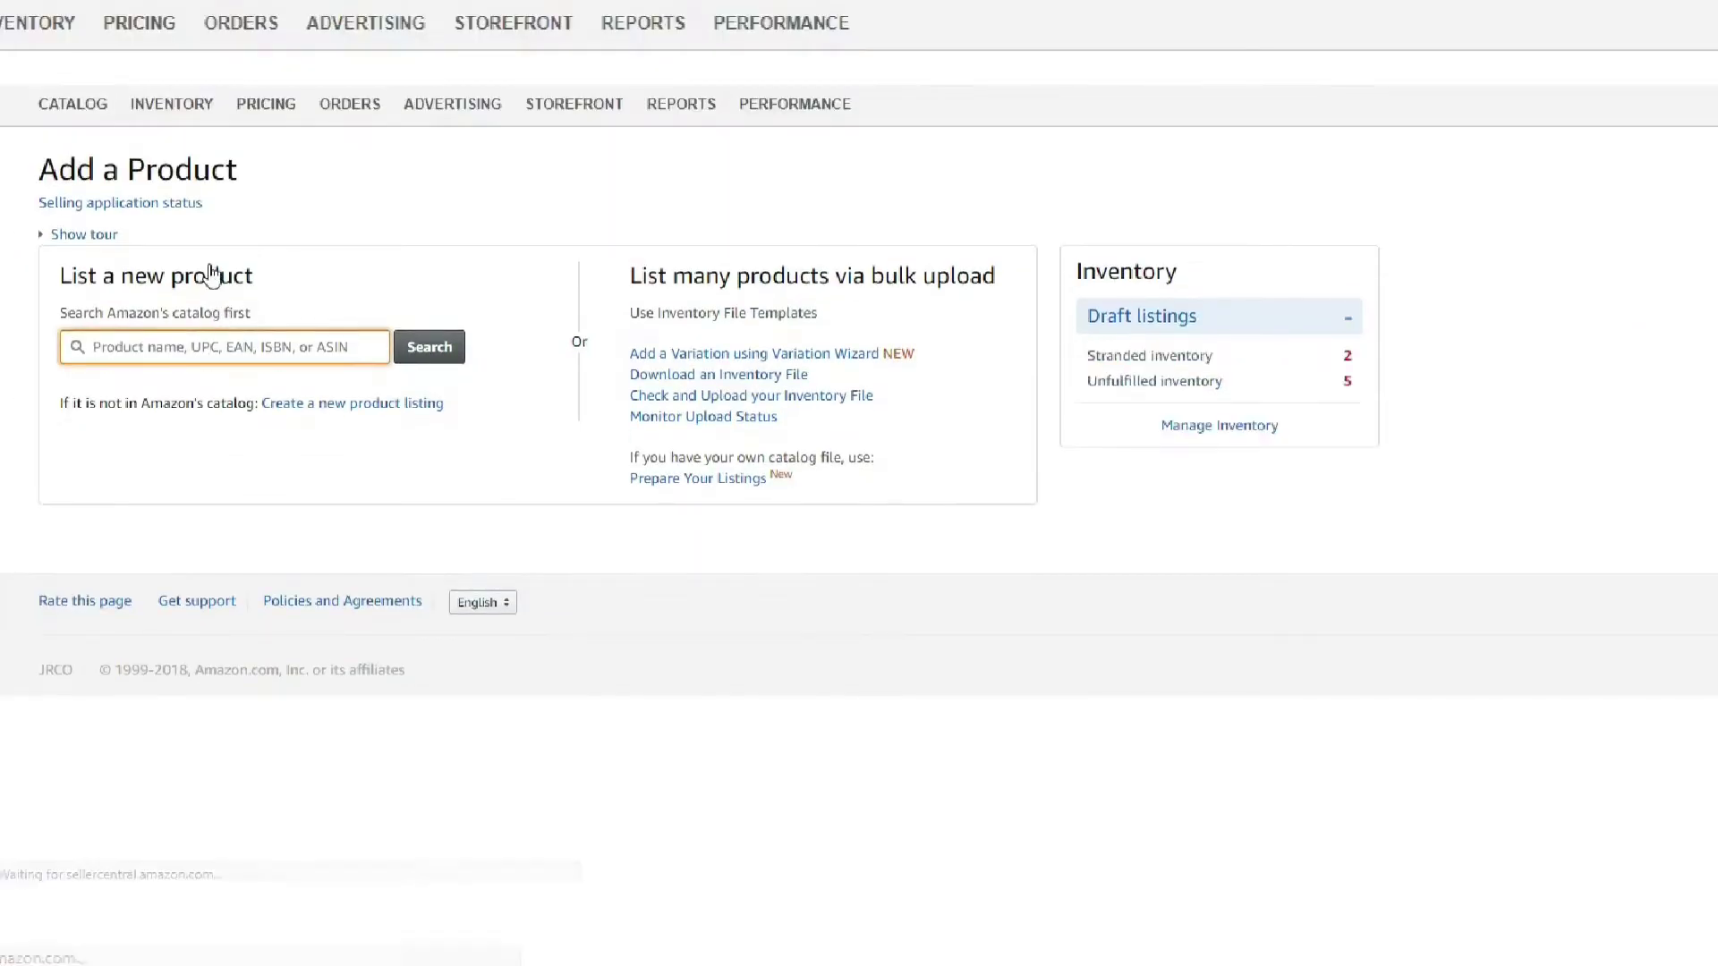
{"action": "left_click", "coordinate": [291, 349]}
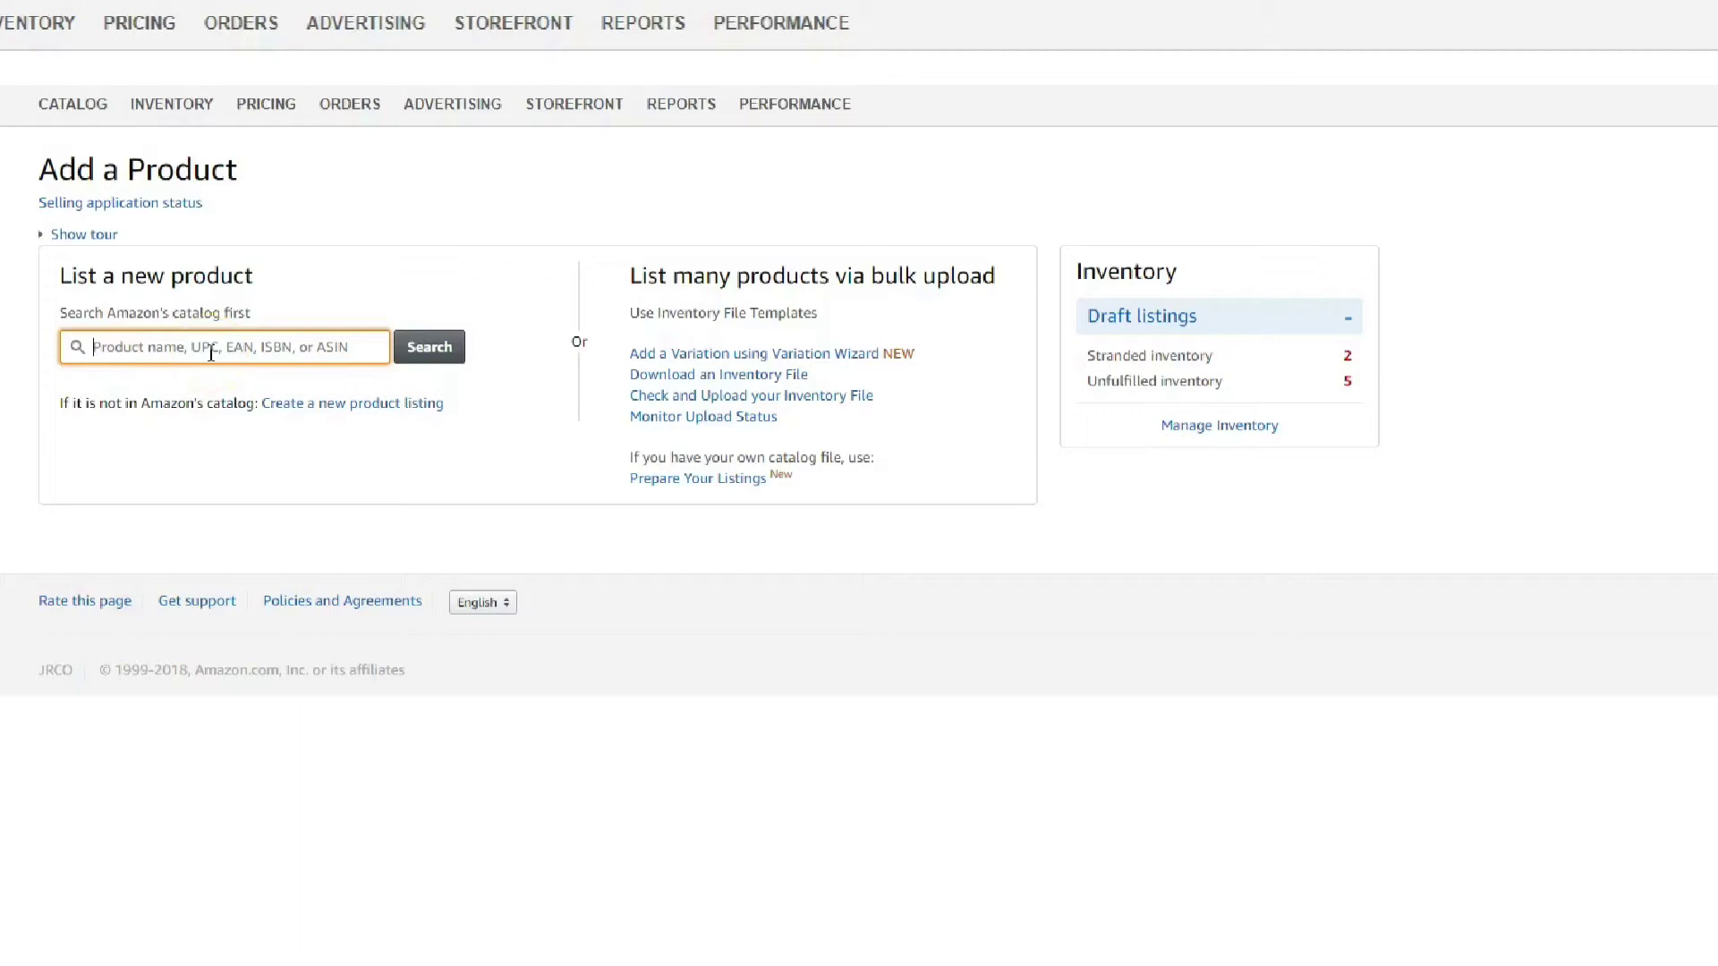
- Search Amazon's catalog for 'star wars' and scroll through the 4351176 results
{"action": "type", "text": "star"}
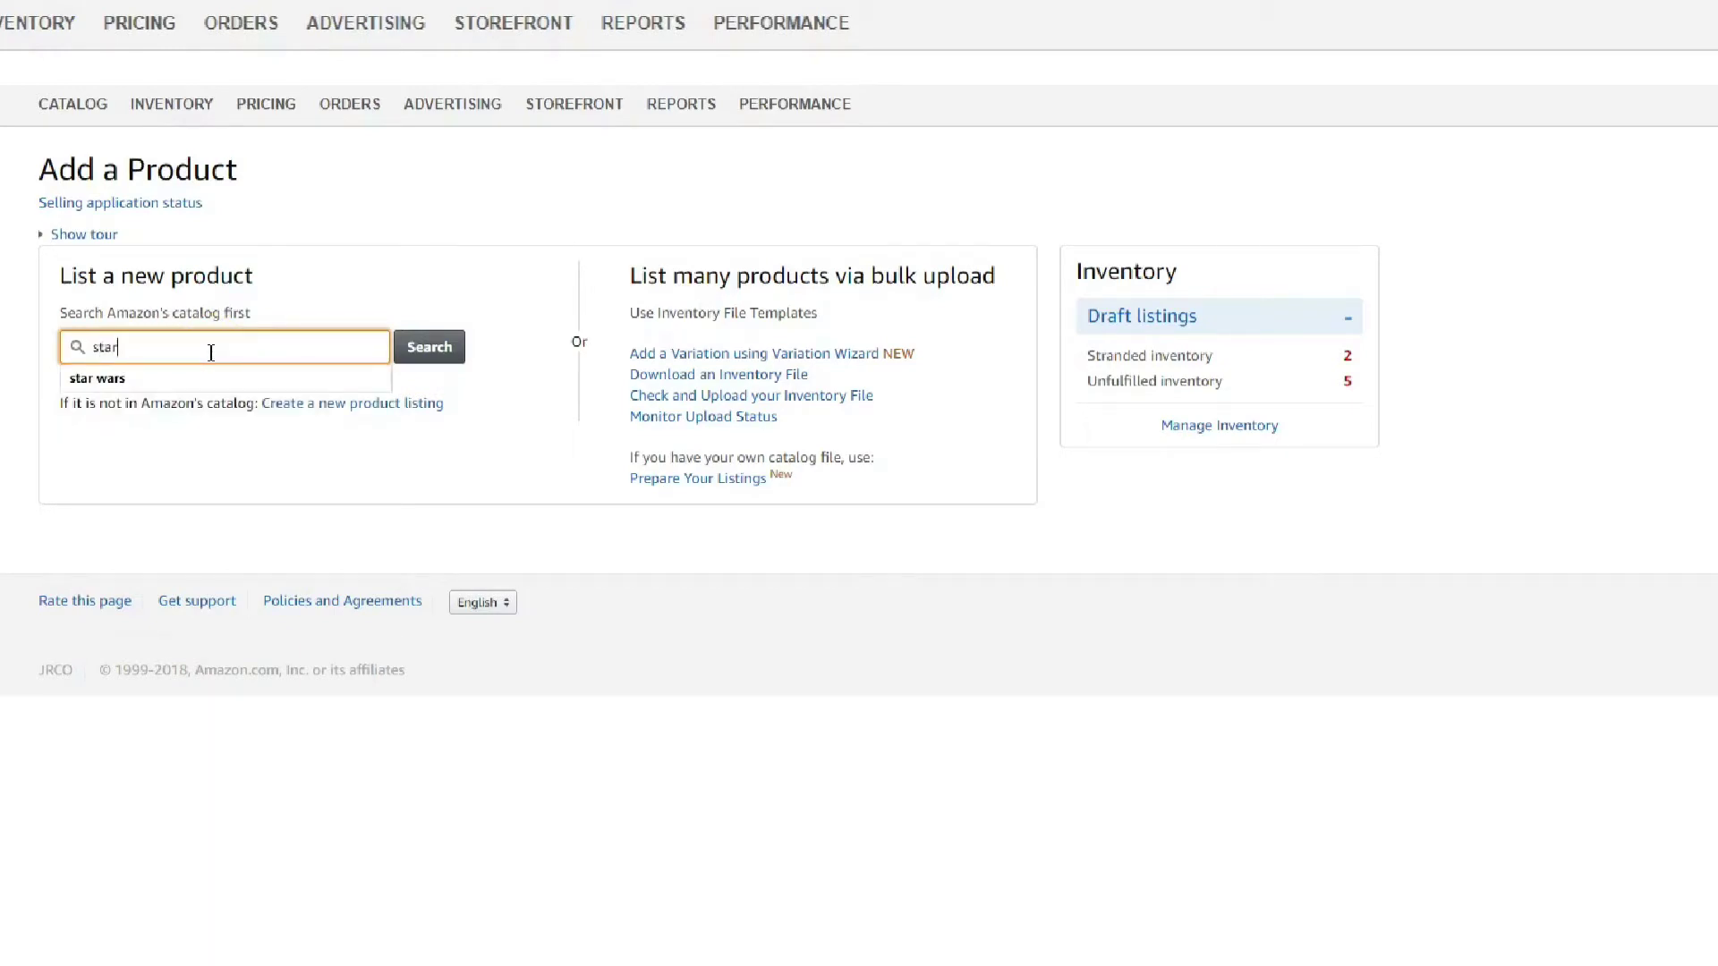
{"action": "key", "text": "Down"}
{"action": "key", "text": "Return"}
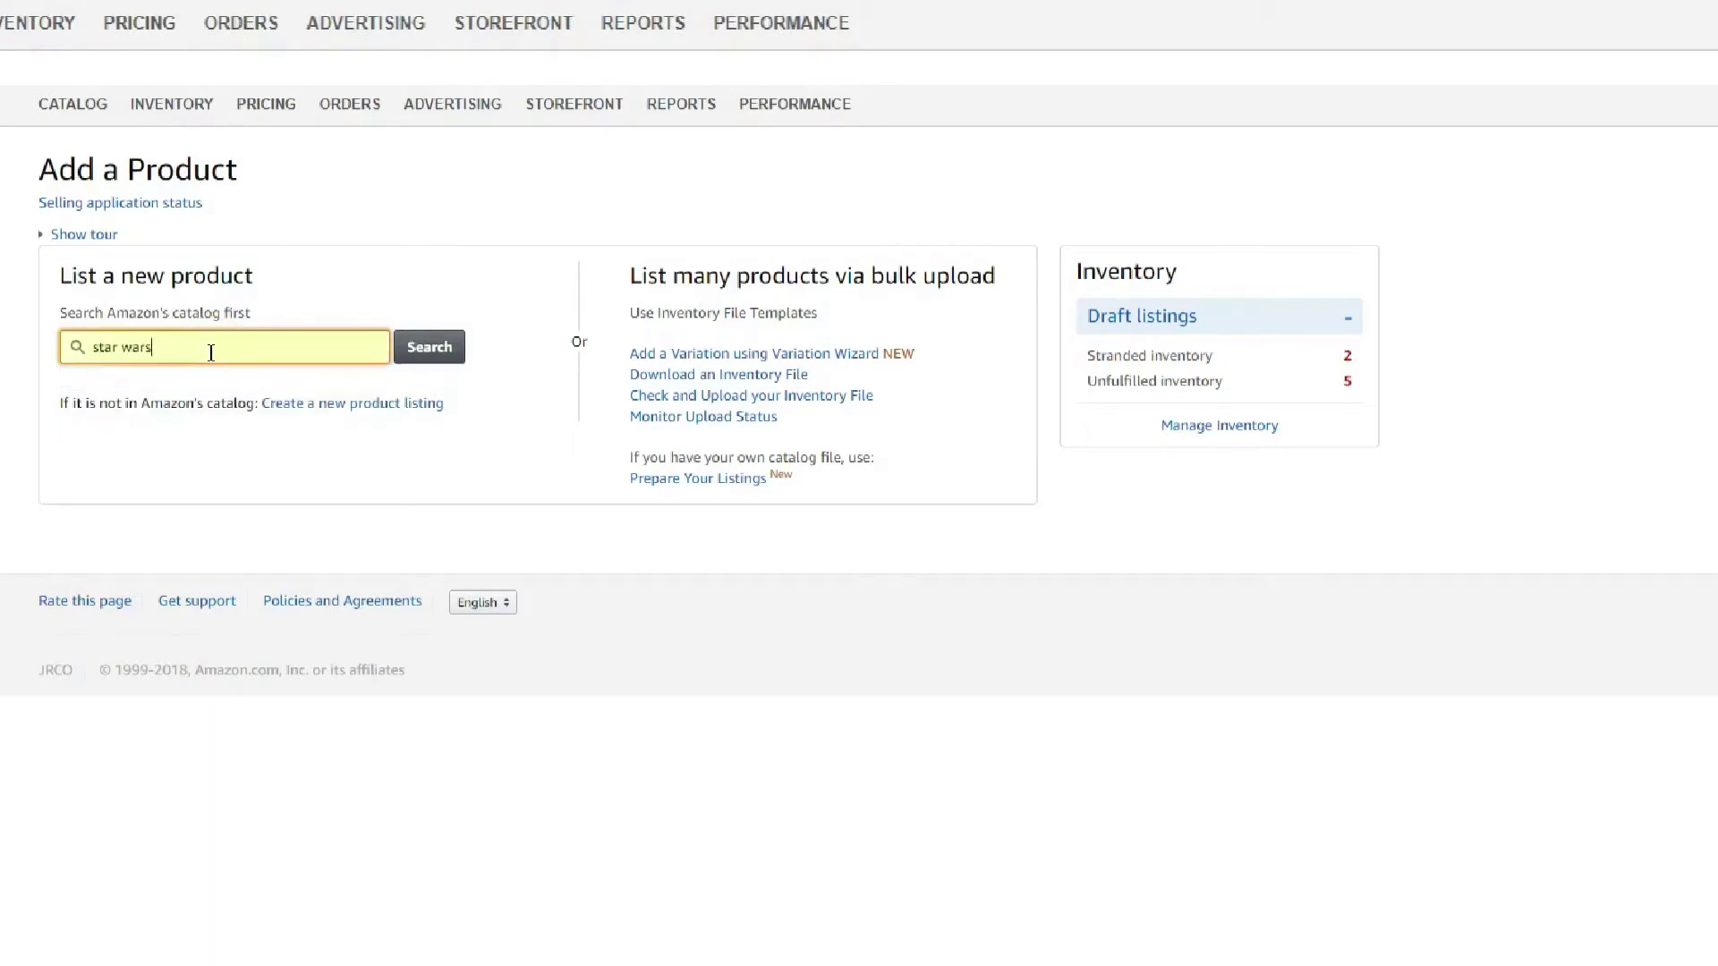
{"action": "left_click", "coordinate": [397, 361]}
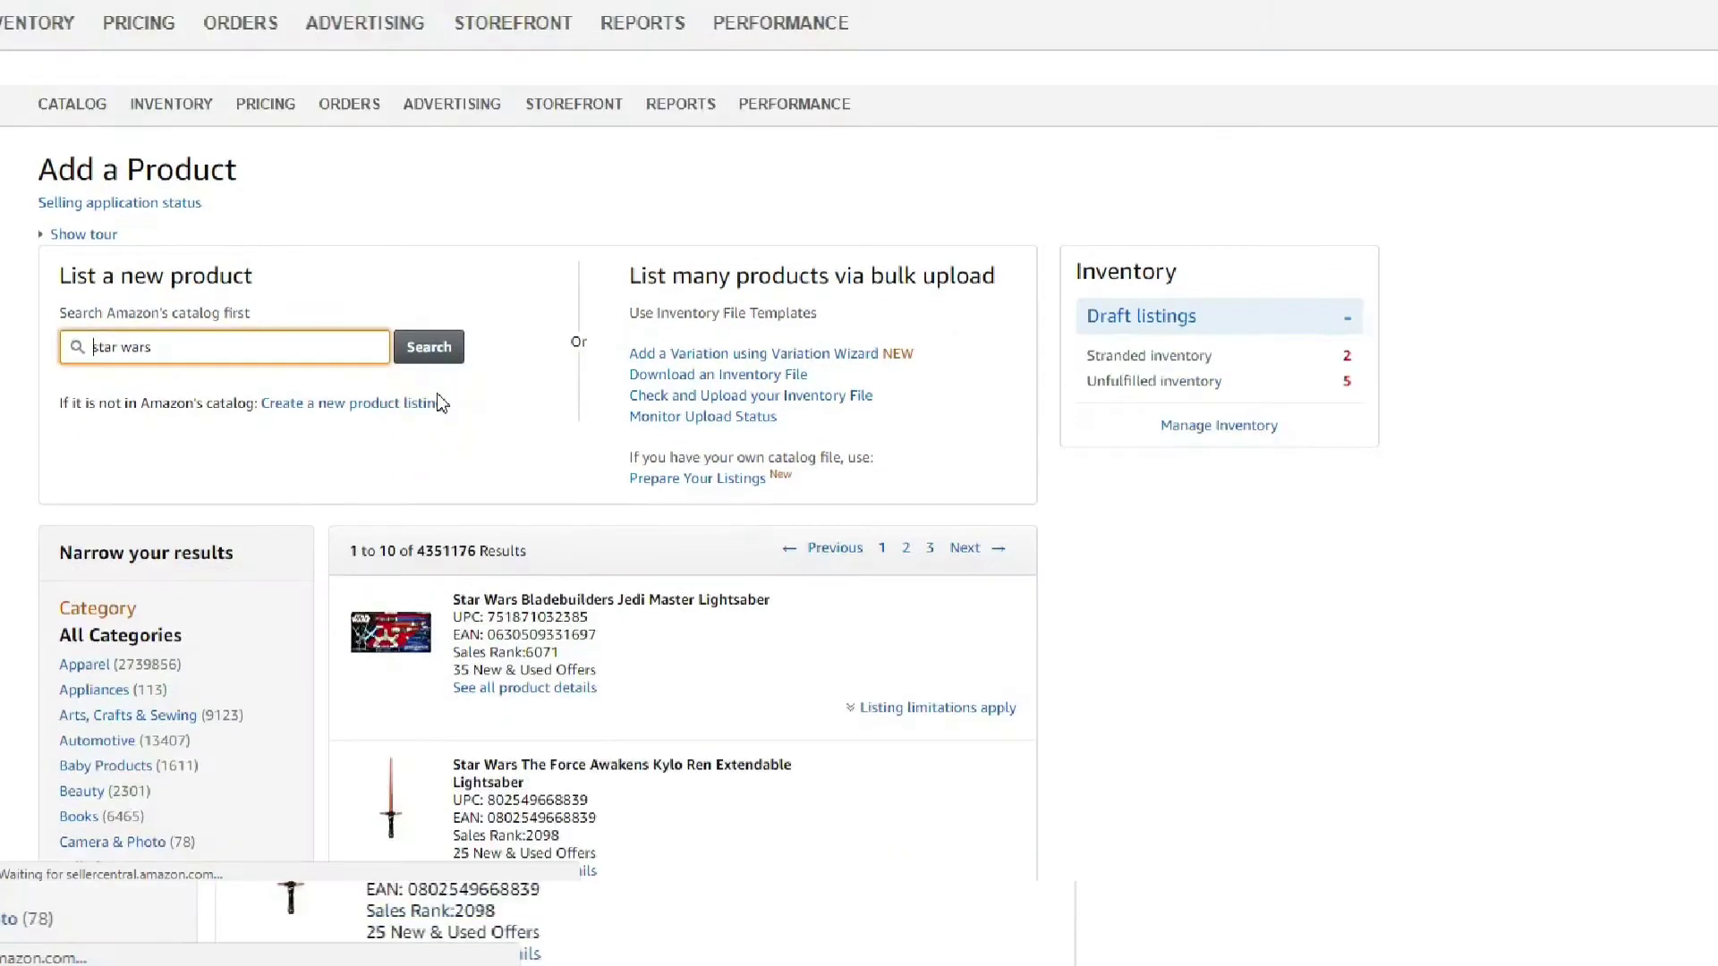
{"action": "scroll", "coordinate": [756, 598], "scroll_direction": "down", "scroll_amount": 4}
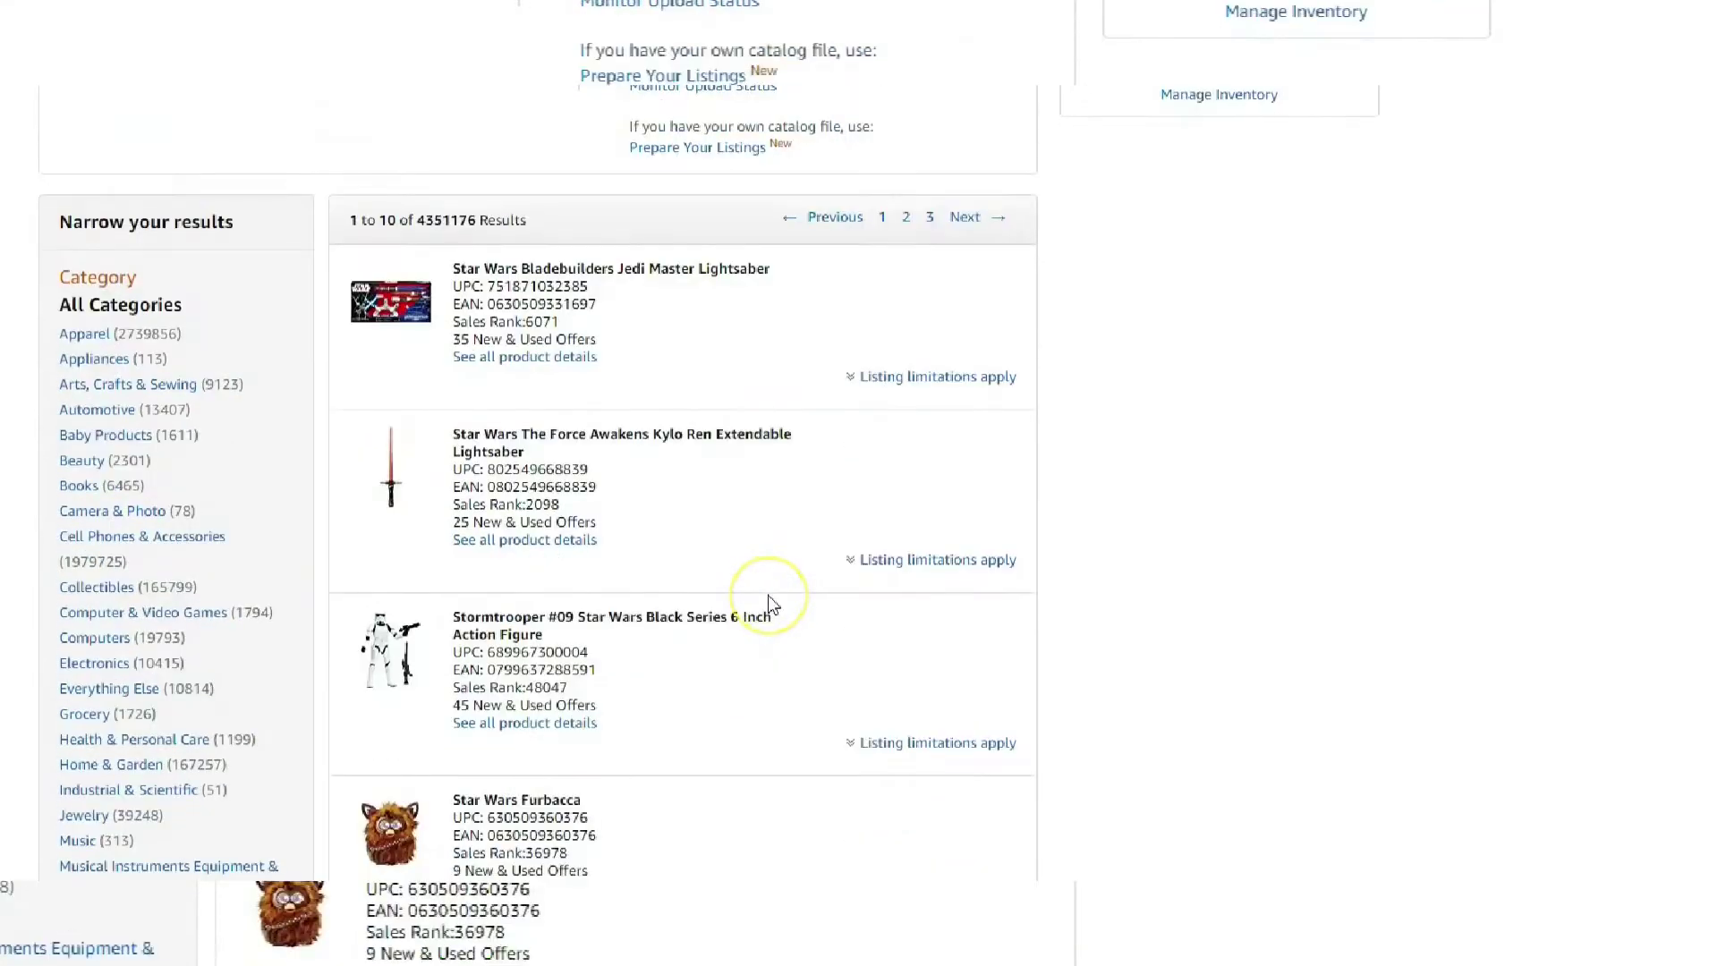
{"action": "scroll", "coordinate": [769, 596], "scroll_direction": "down", "scroll_amount": 5}
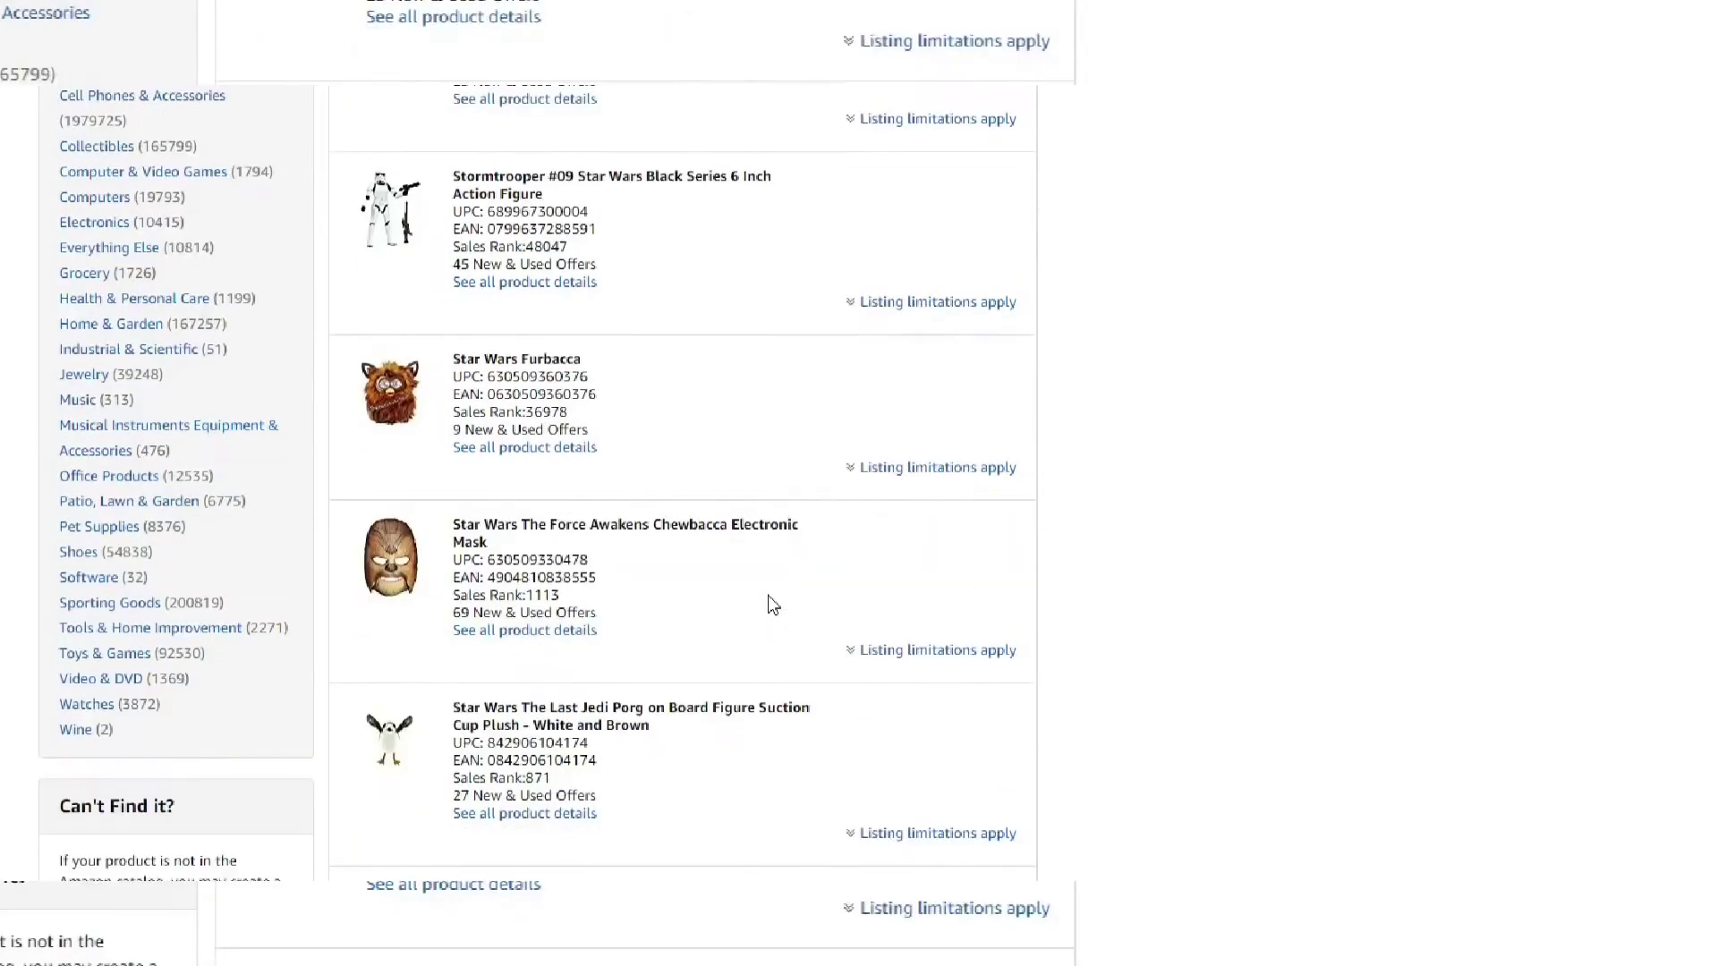
{"action": "scroll", "coordinate": [769, 596], "scroll_direction": "down", "scroll_amount": 6}
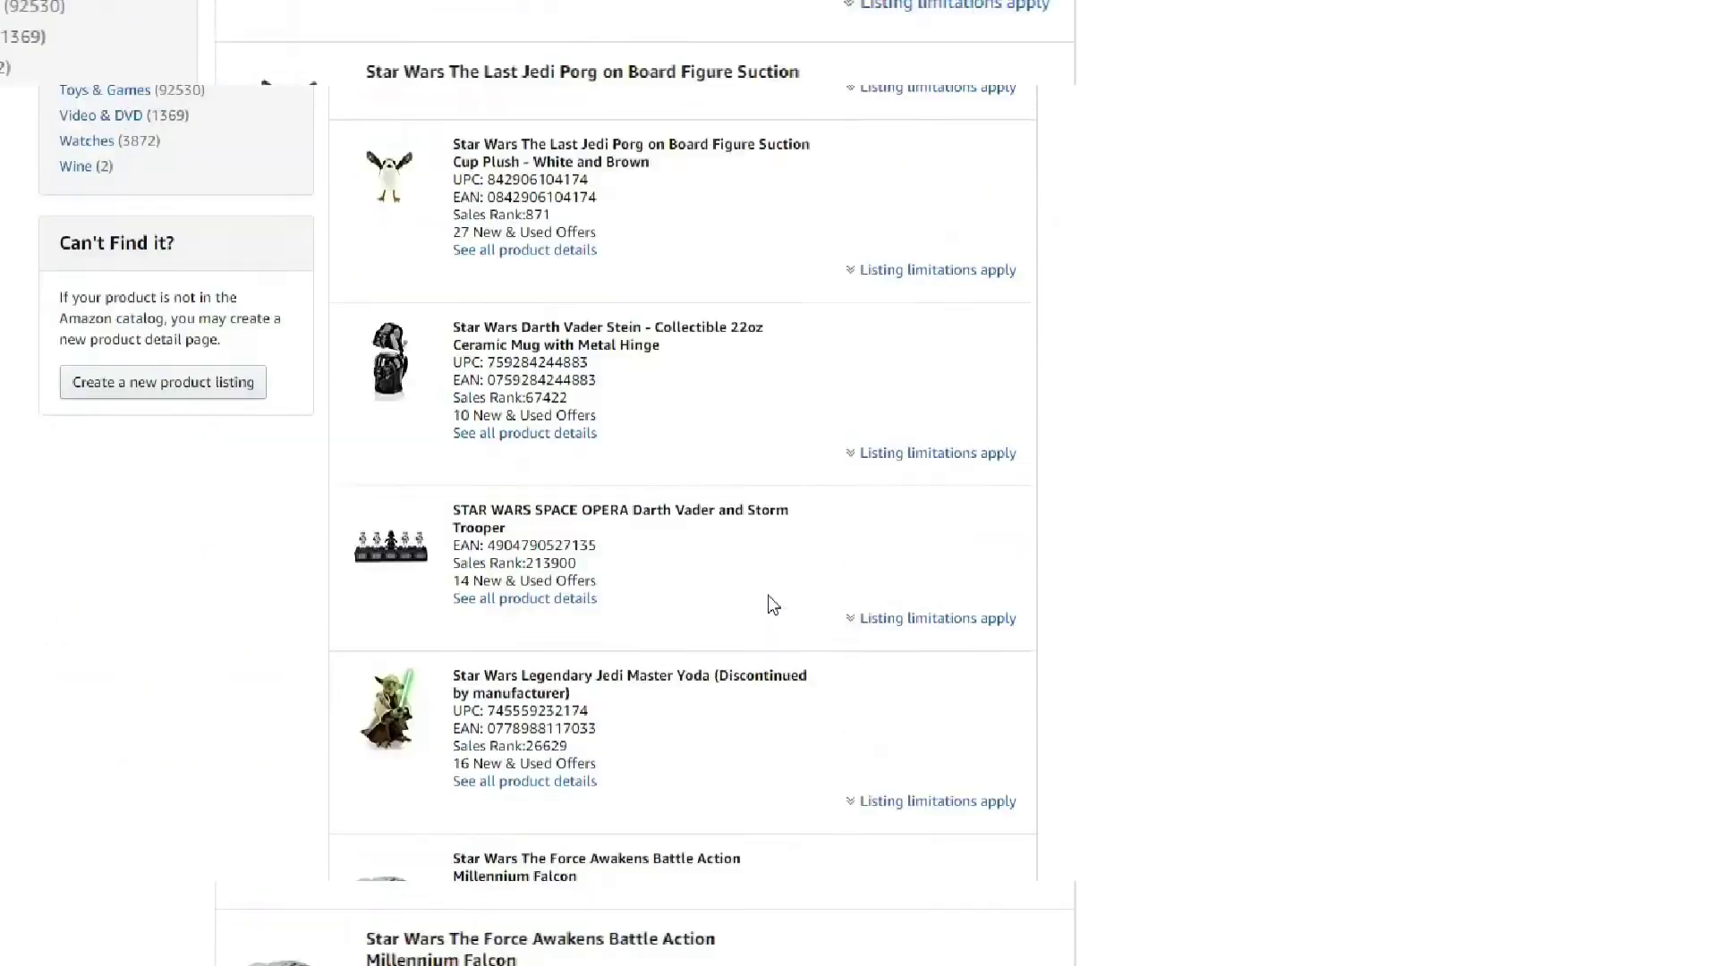
{"action": "scroll", "coordinate": [773, 605], "scroll_direction": "down", "scroll_amount": 5}
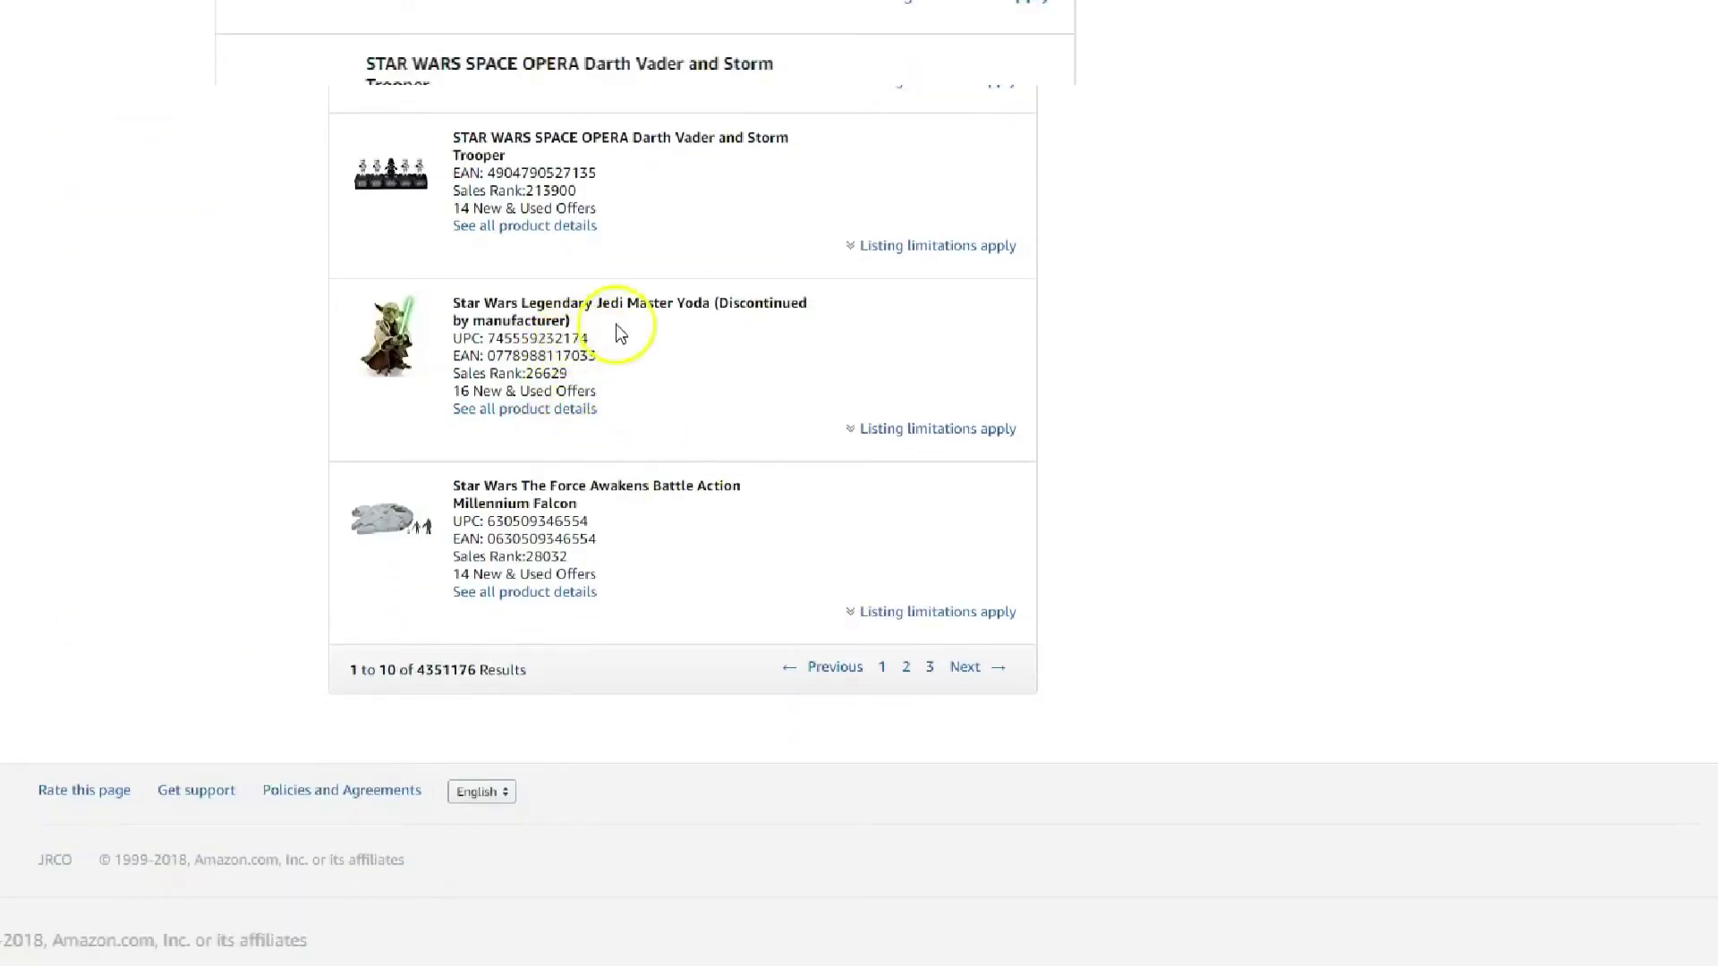
- Show the Legendary Jedi Master Yoda figure's listing limitations and highlight the approved ASIN B00WLWEJAW
{"action": "left_click", "coordinate": [936, 437]}
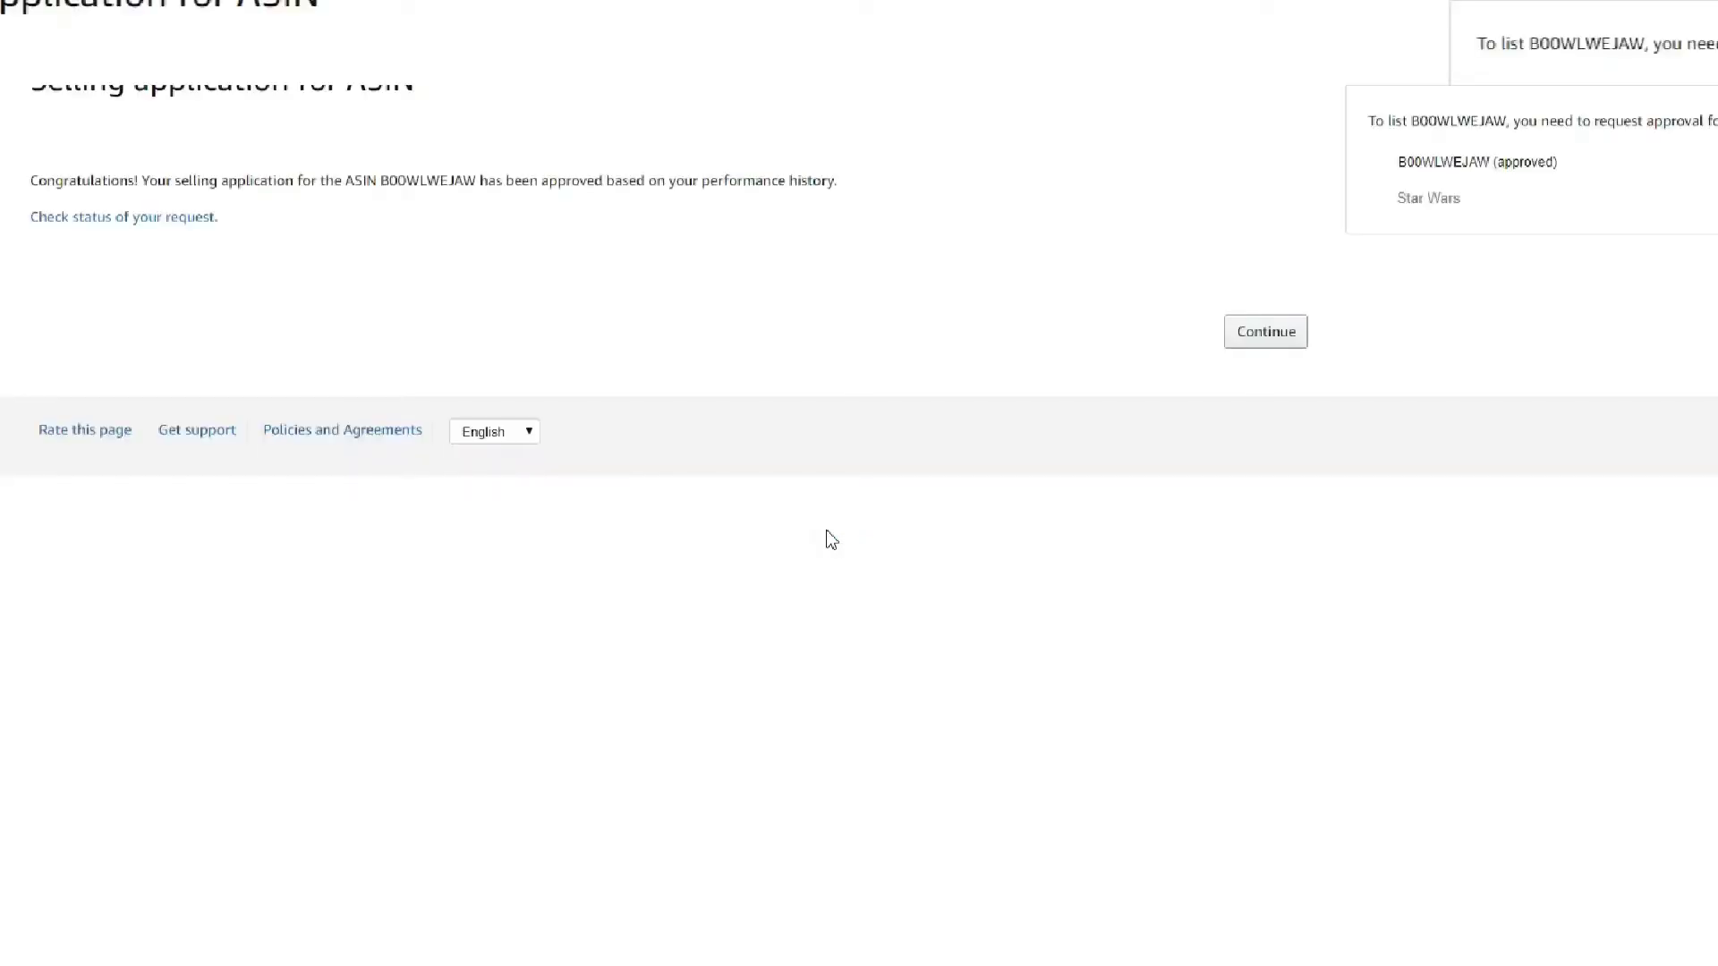
{"action": "left_click", "coordinate": [239, 341]}
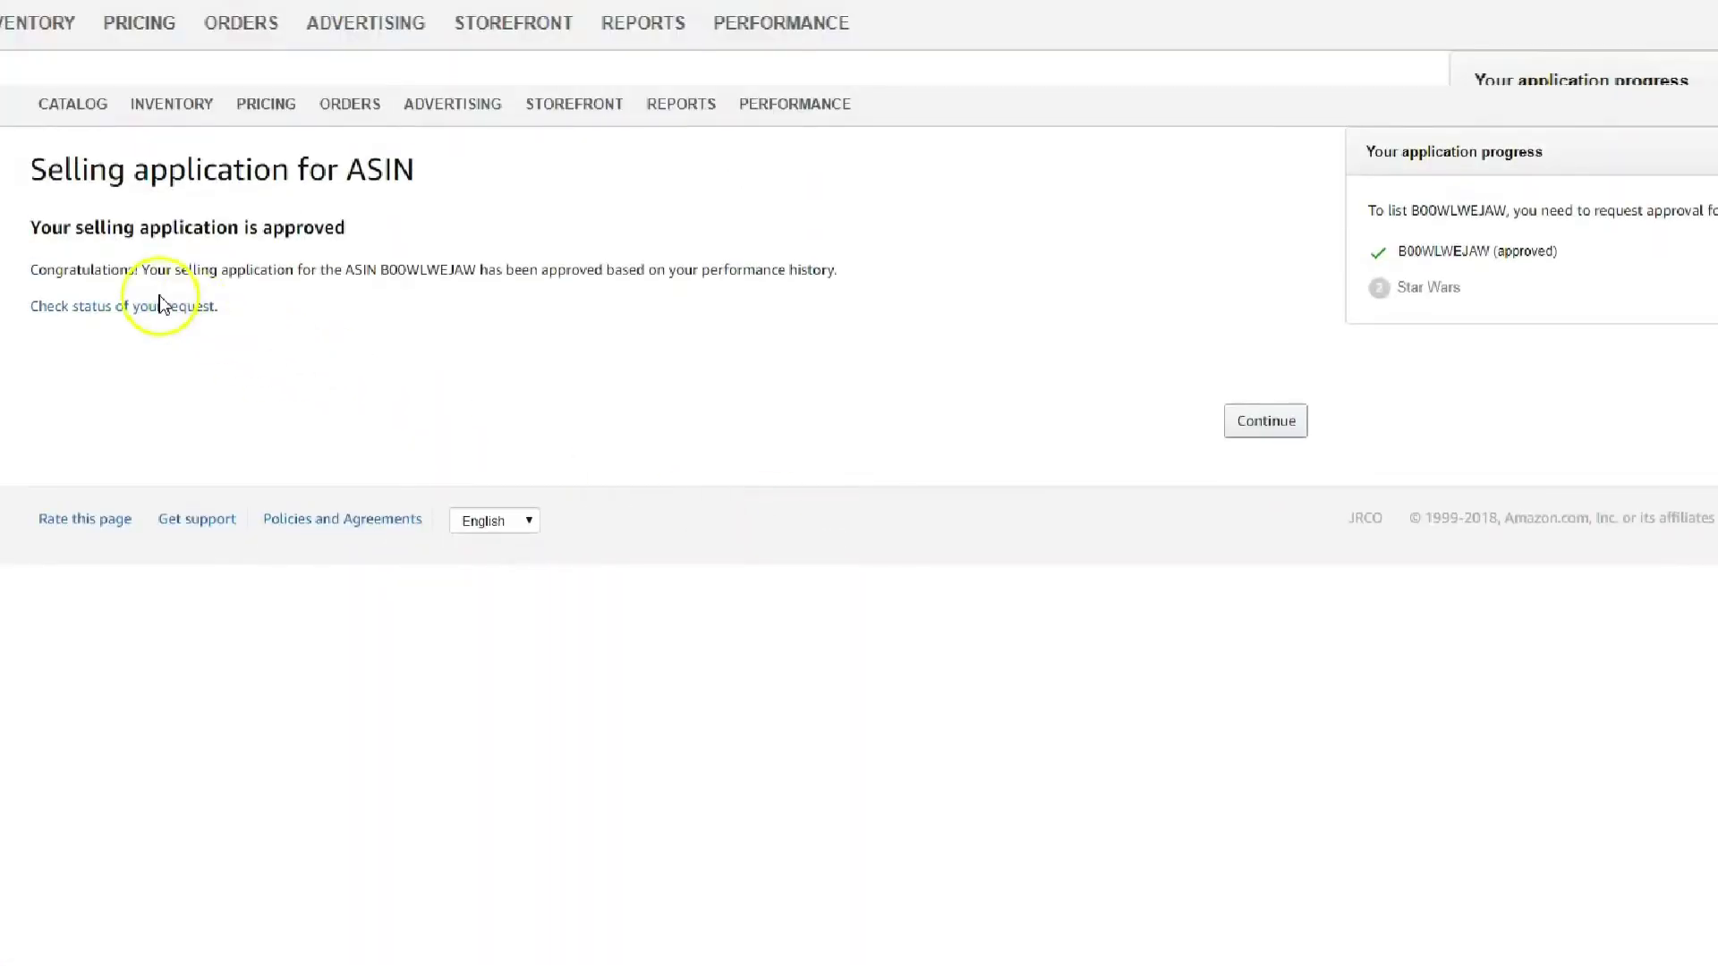
{"action": "left_click_drag", "start_coordinate": [342, 269], "coordinate": [483, 268]}
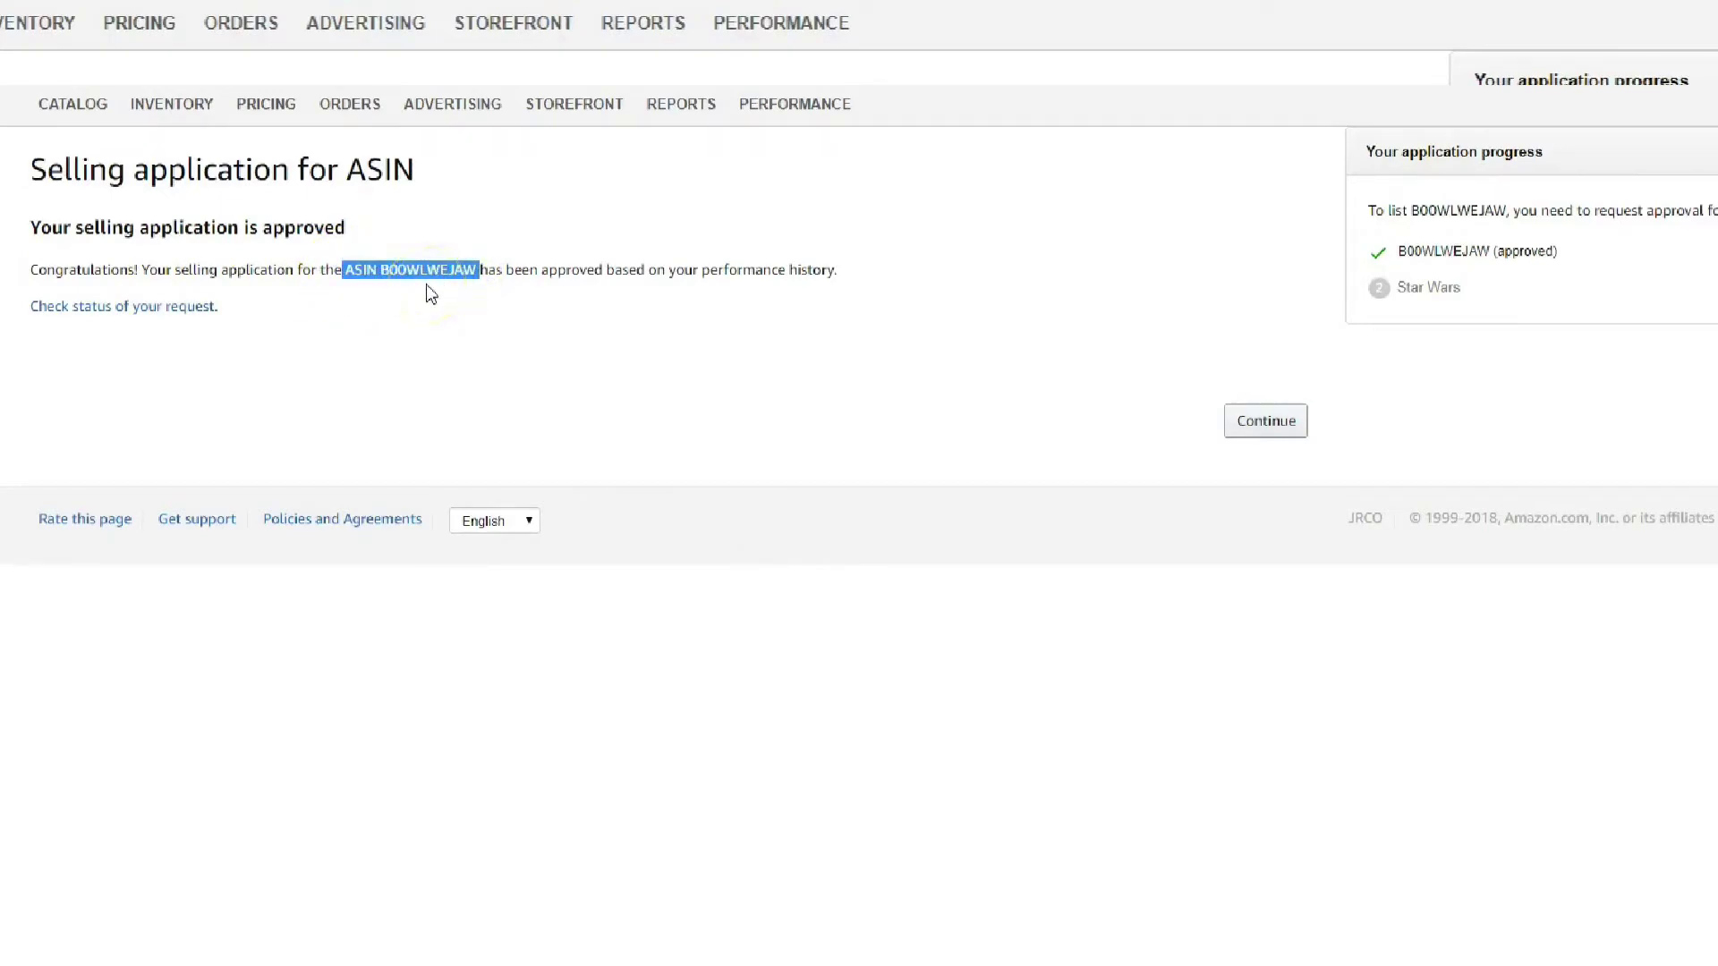
{"action": "right_click", "coordinate": [759, 253]}
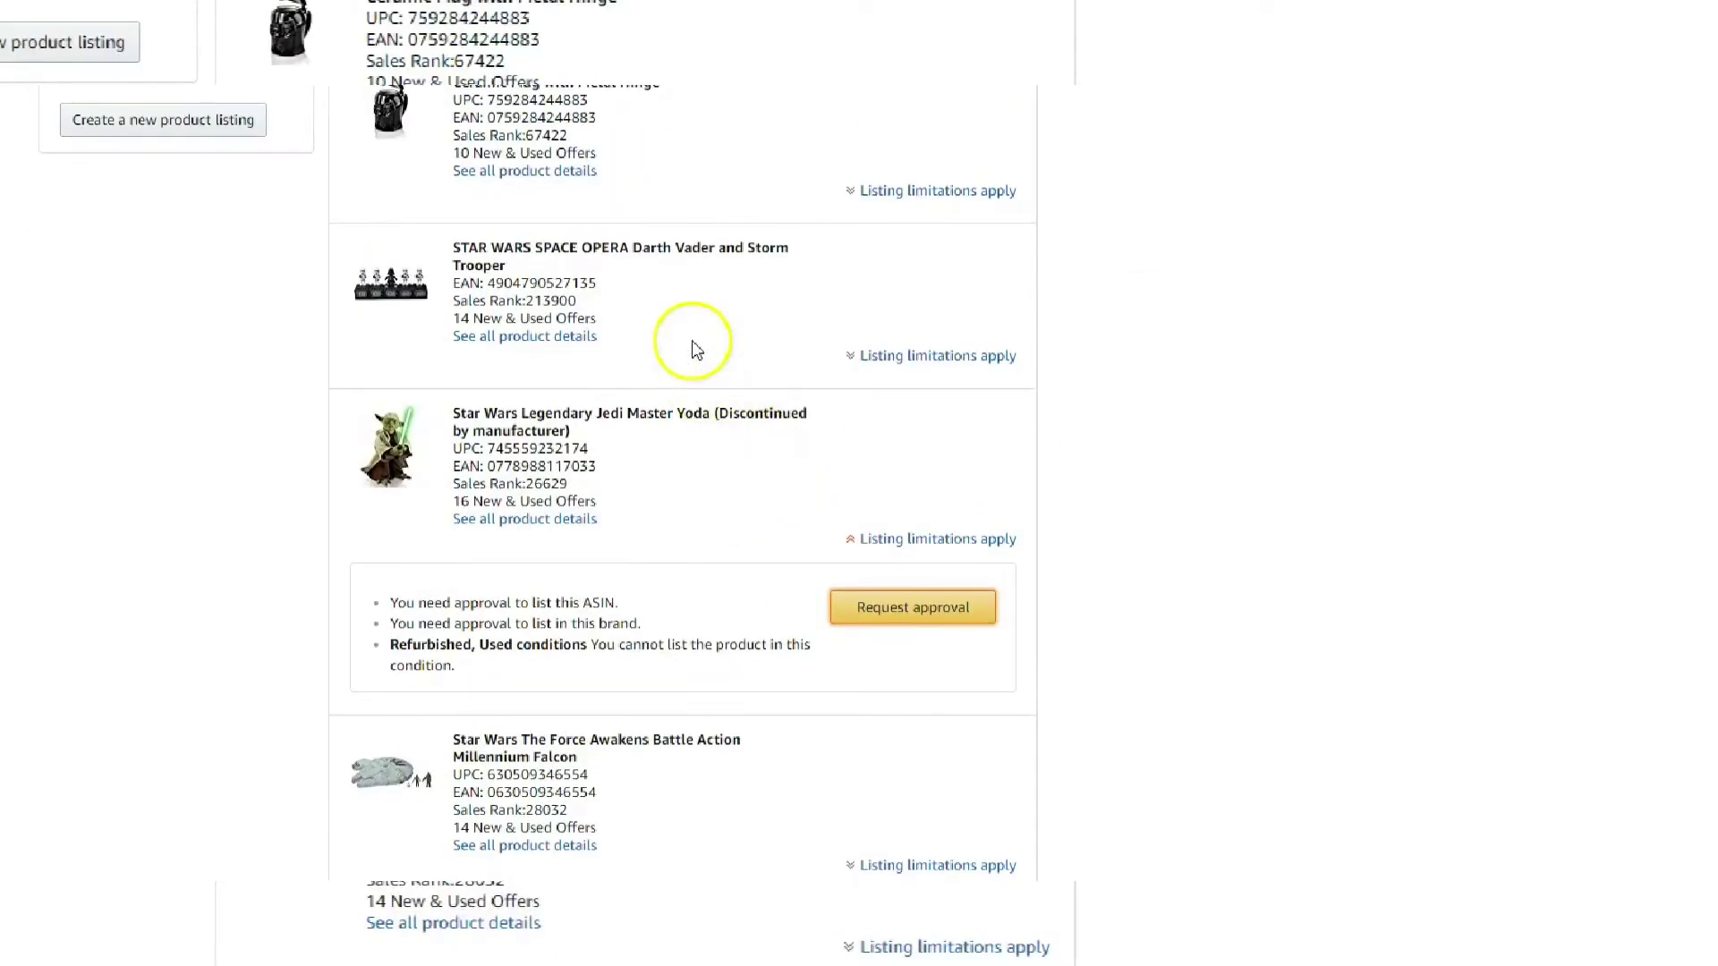
- Show the Star Wars Space Opera Darth Vader set's limitations and highlight the brand-approval requirement
{"action": "left_click", "coordinate": [881, 357]}
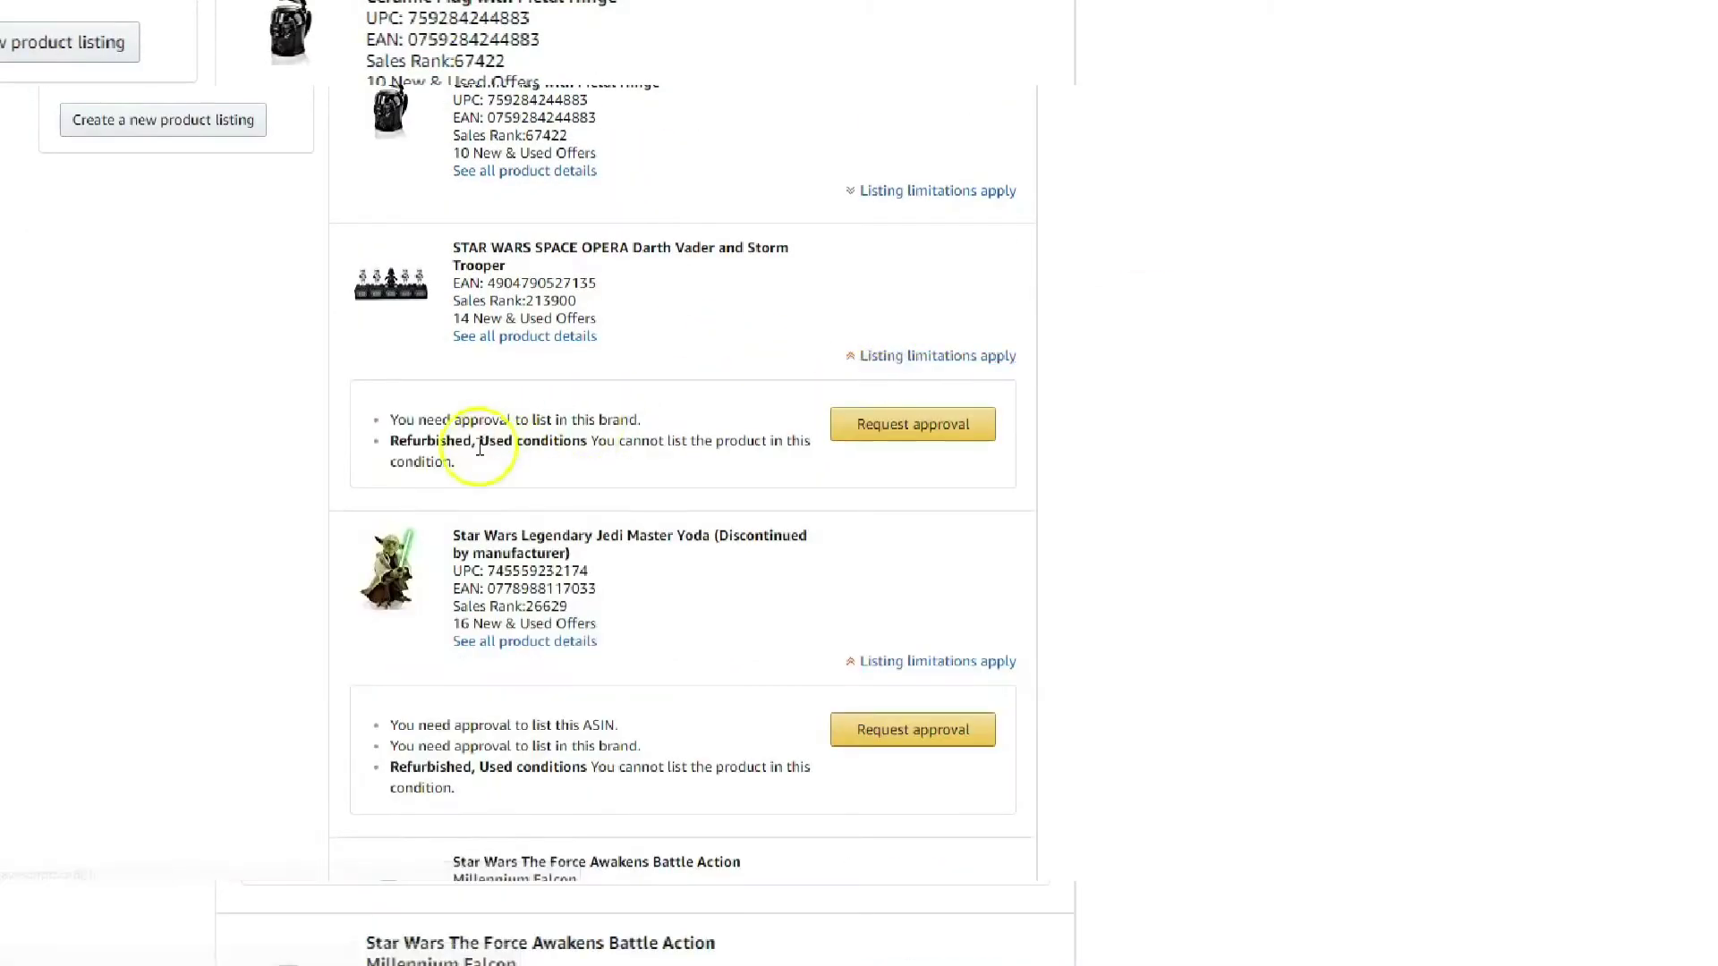
{"action": "left_click_drag", "start_coordinate": [435, 420], "coordinate": [643, 420]}
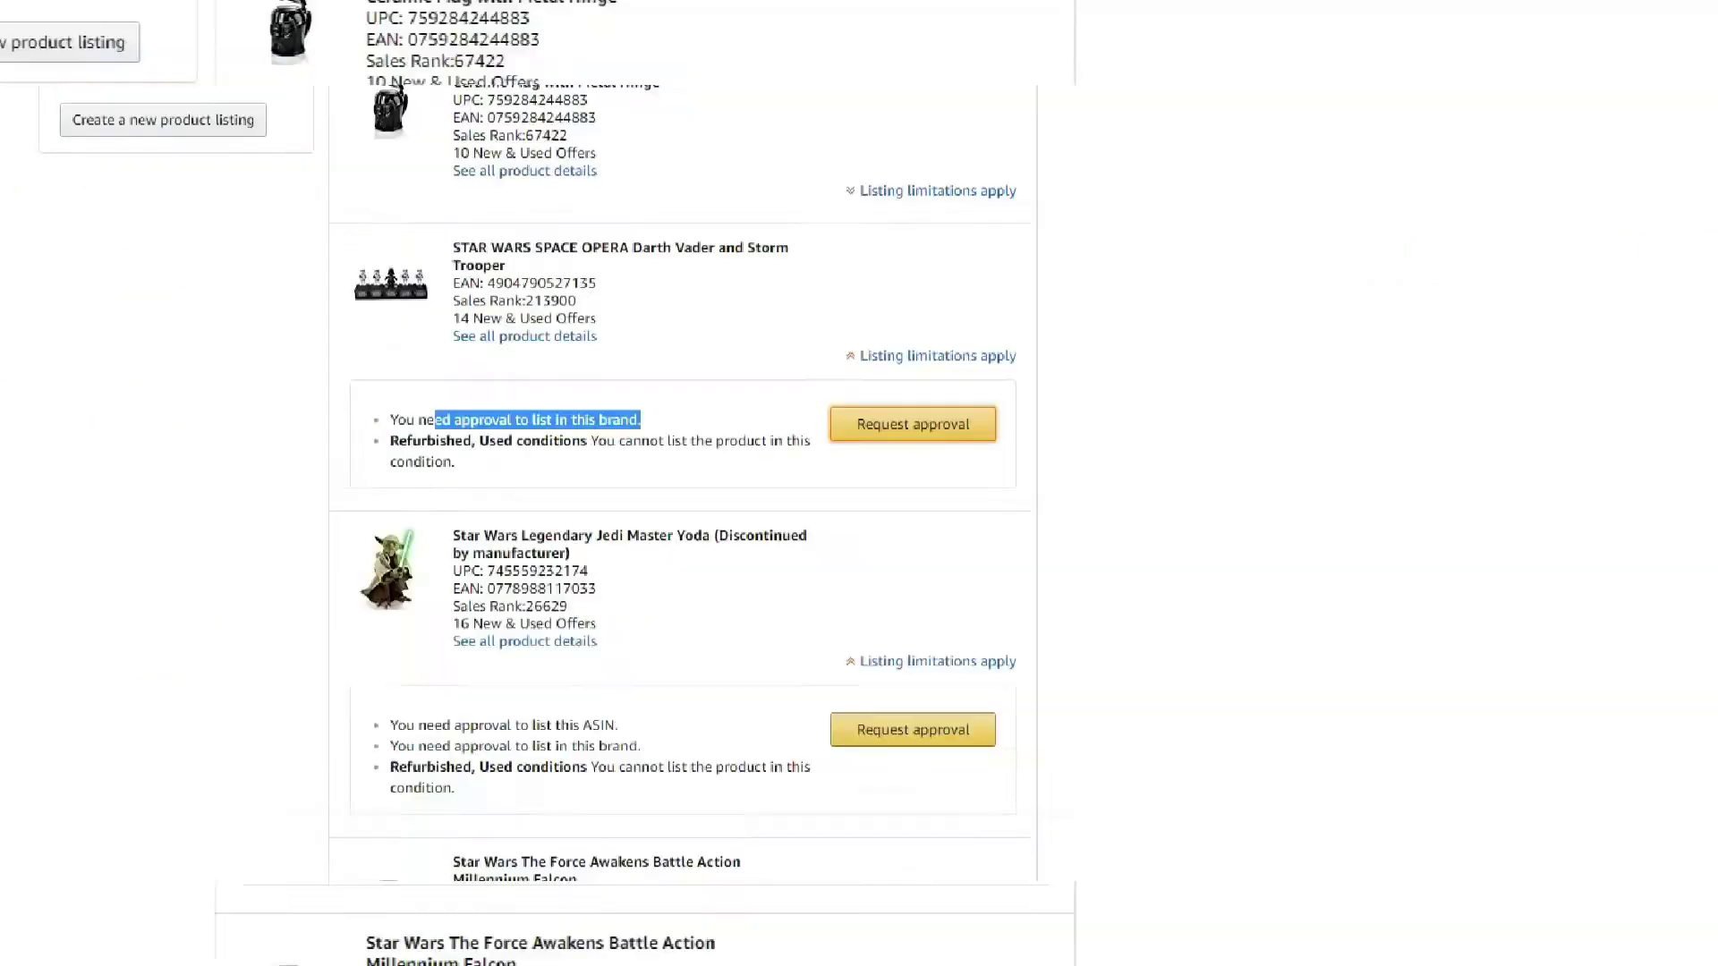
{"action": "scroll", "coordinate": [238, 364], "scroll_direction": "up", "scroll_amount": 5}
{"action": "scroll", "coordinate": [234, 395], "scroll_direction": "up", "scroll_amount": 8}
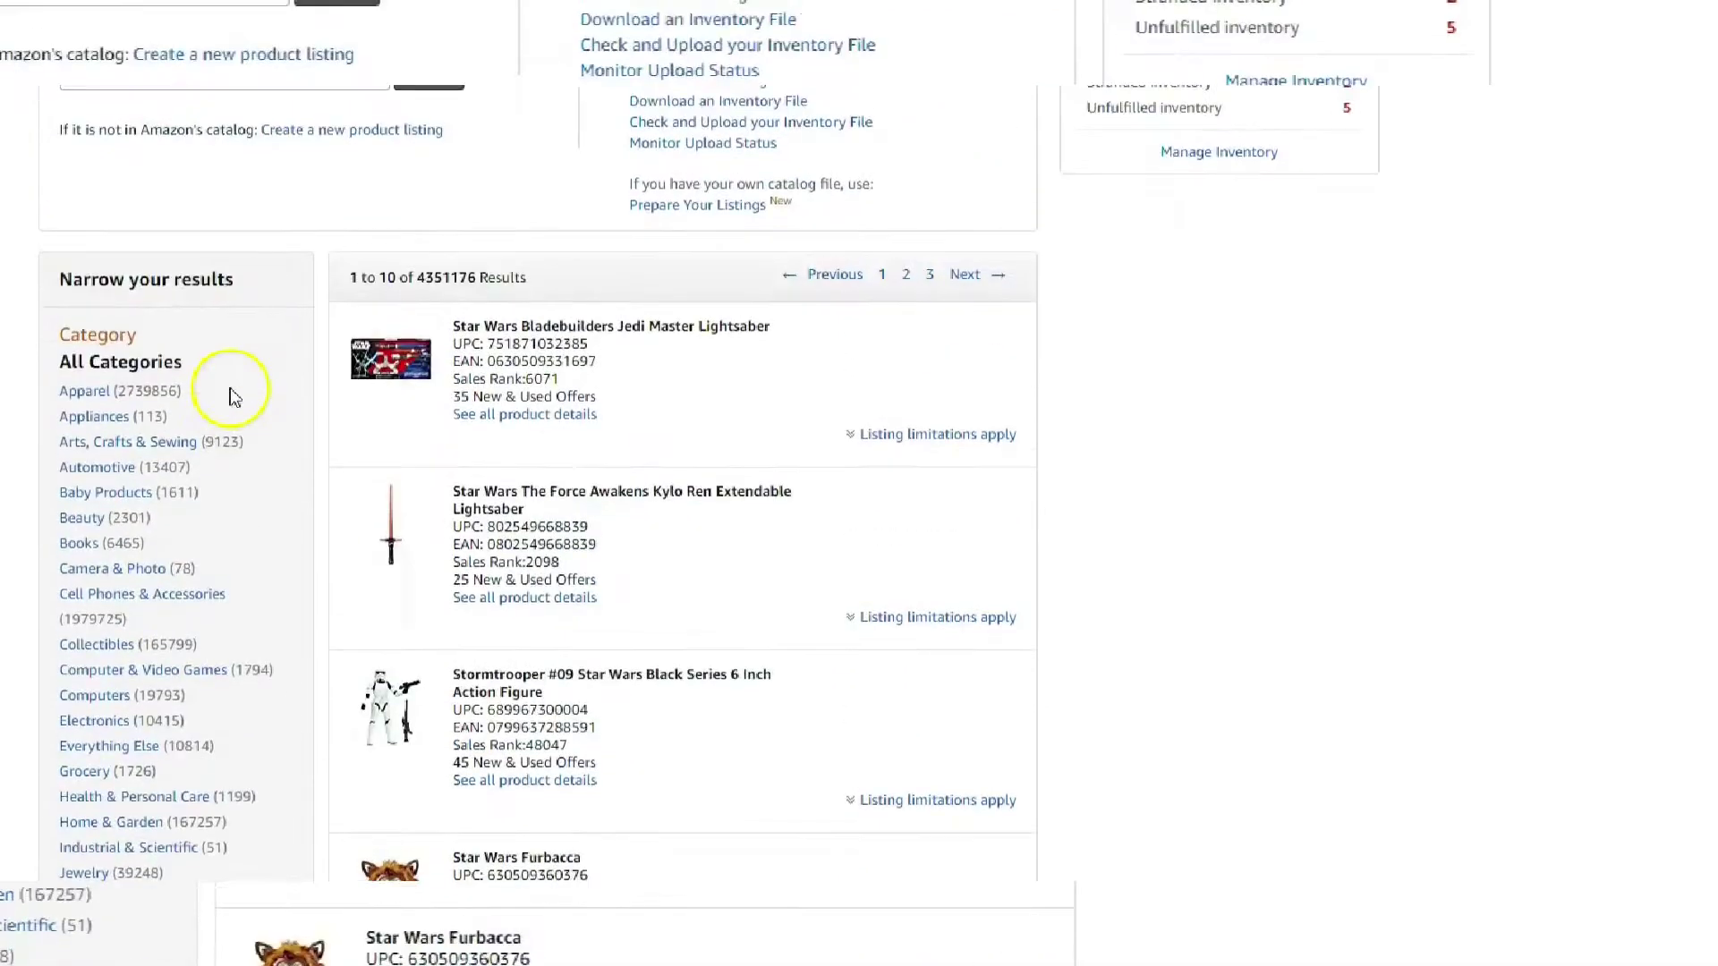
- Replace the catalog search term with 'gucci' and run the search
{"action": "triple_click", "coordinate": [223, 351]}
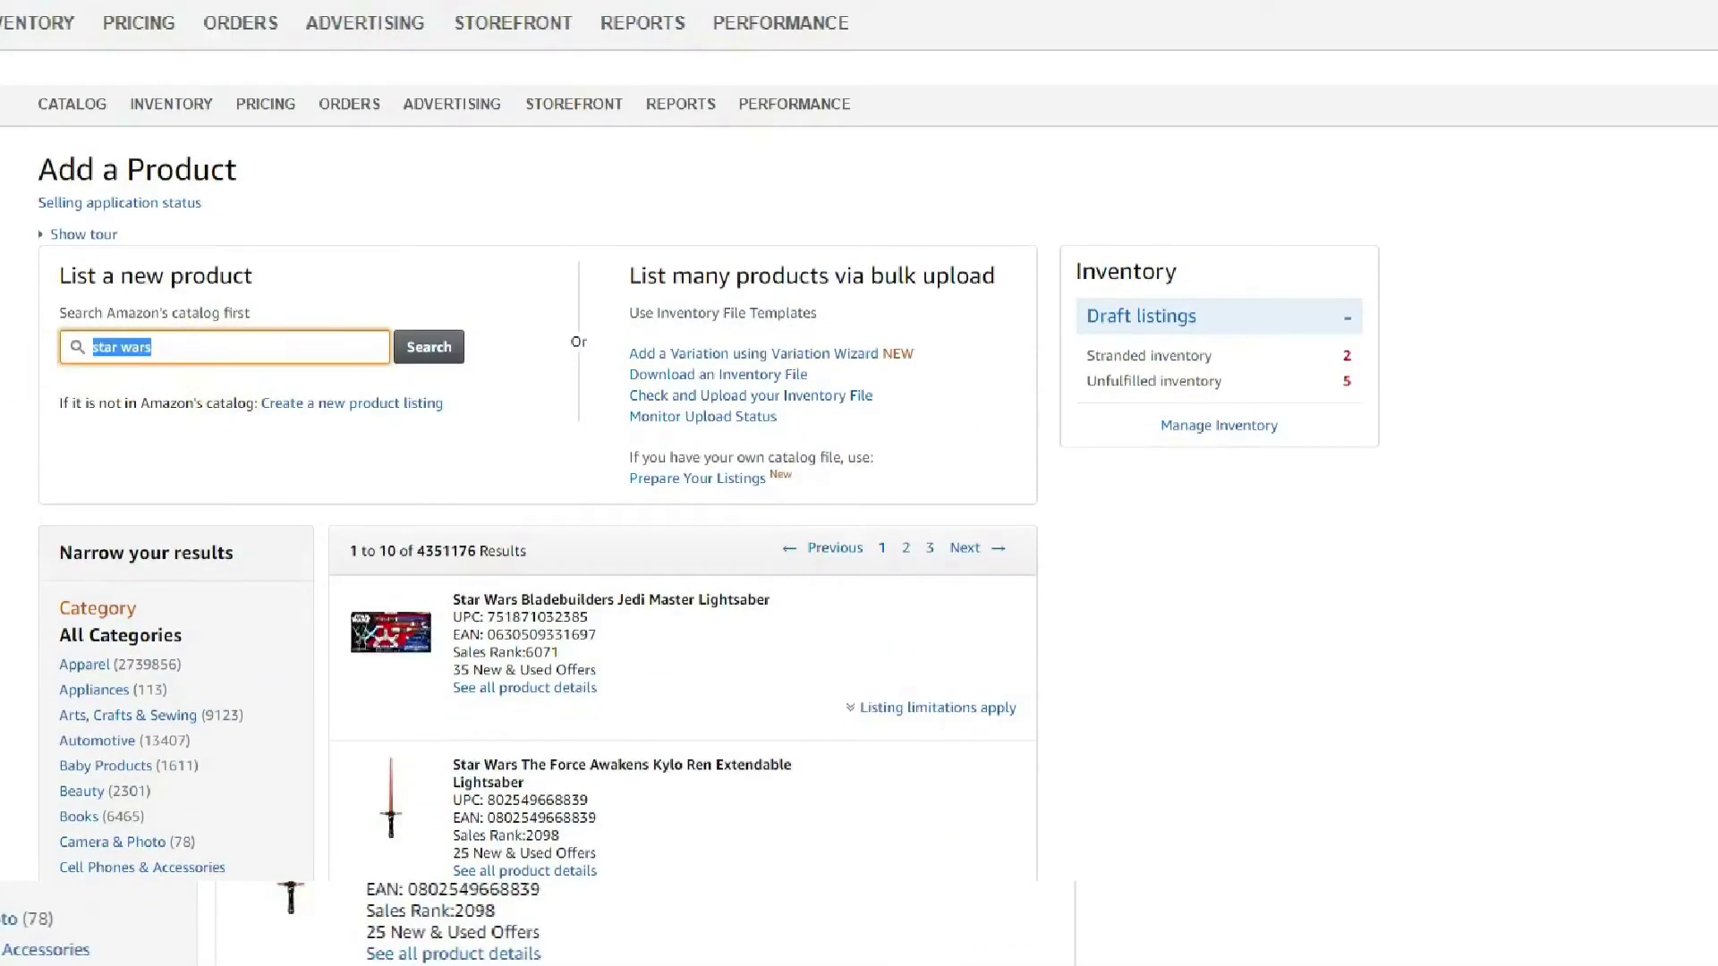
{"action": "type", "text": "gucci"}
{"action": "key", "text": "Return"}
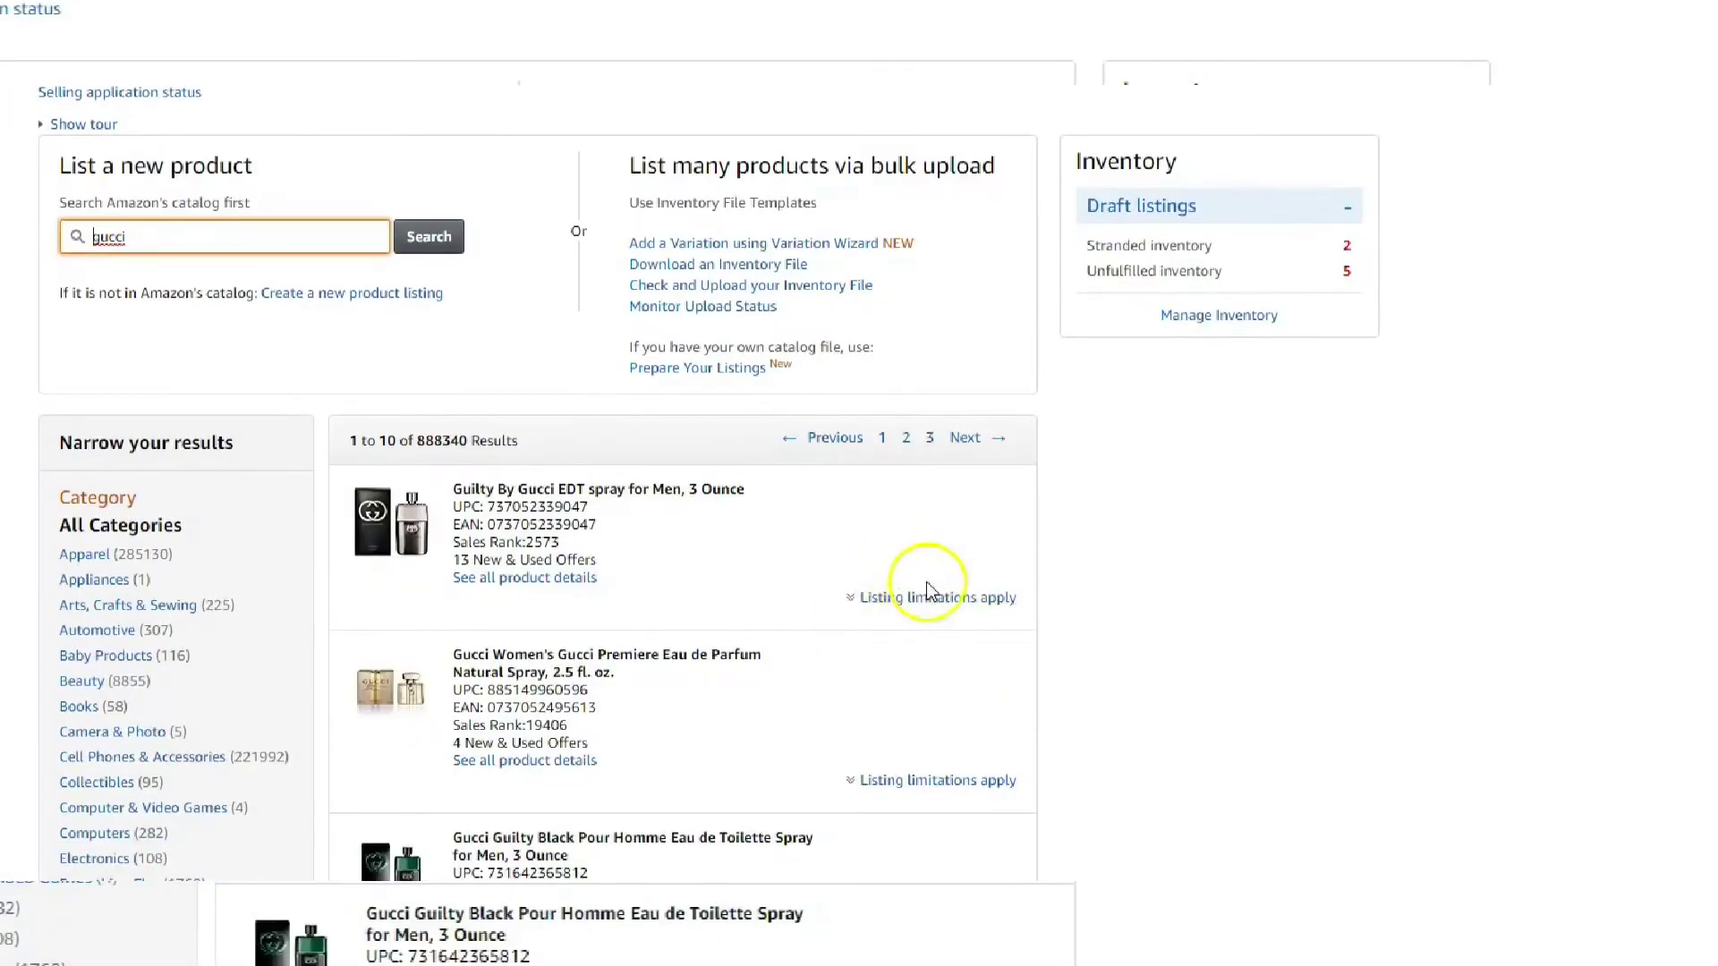
- Show the Guilty By Gucci spray's listing limitations and highlight the Gucci brand approval
{"action": "left_click", "coordinate": [930, 597]}
{"action": "scroll", "coordinate": [710, 615], "scroll_direction": "down", "scroll_amount": 3}
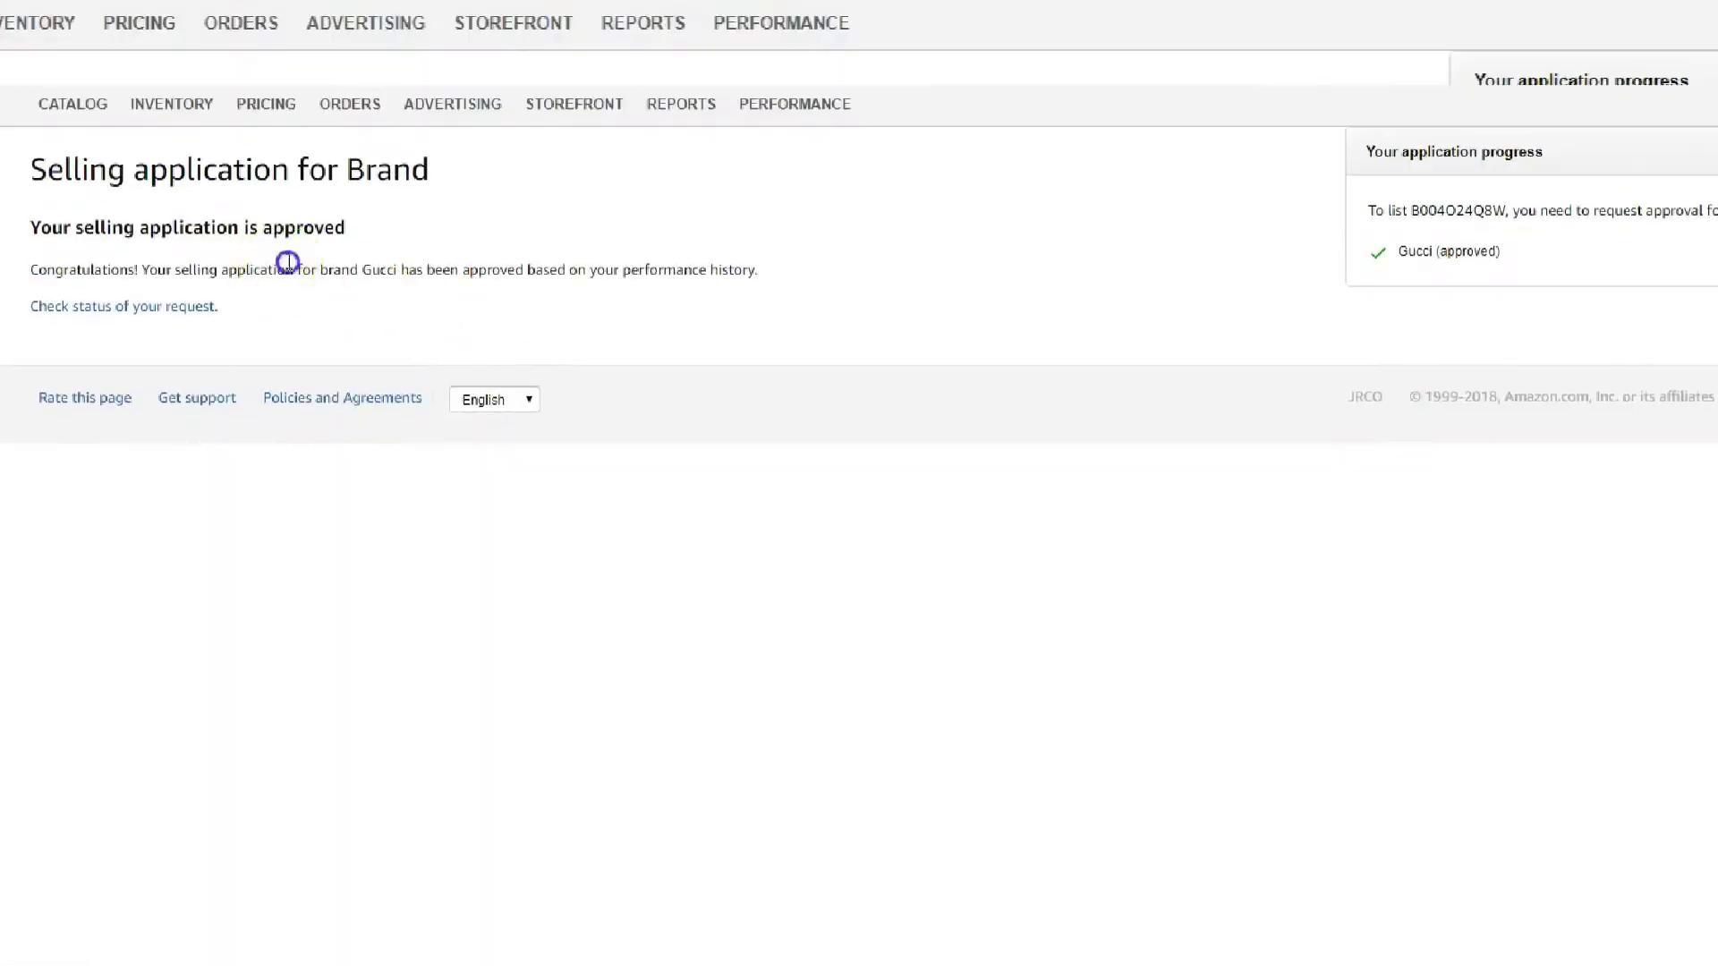
{"action": "left_click_drag", "start_coordinate": [287, 262], "coordinate": [524, 270]}
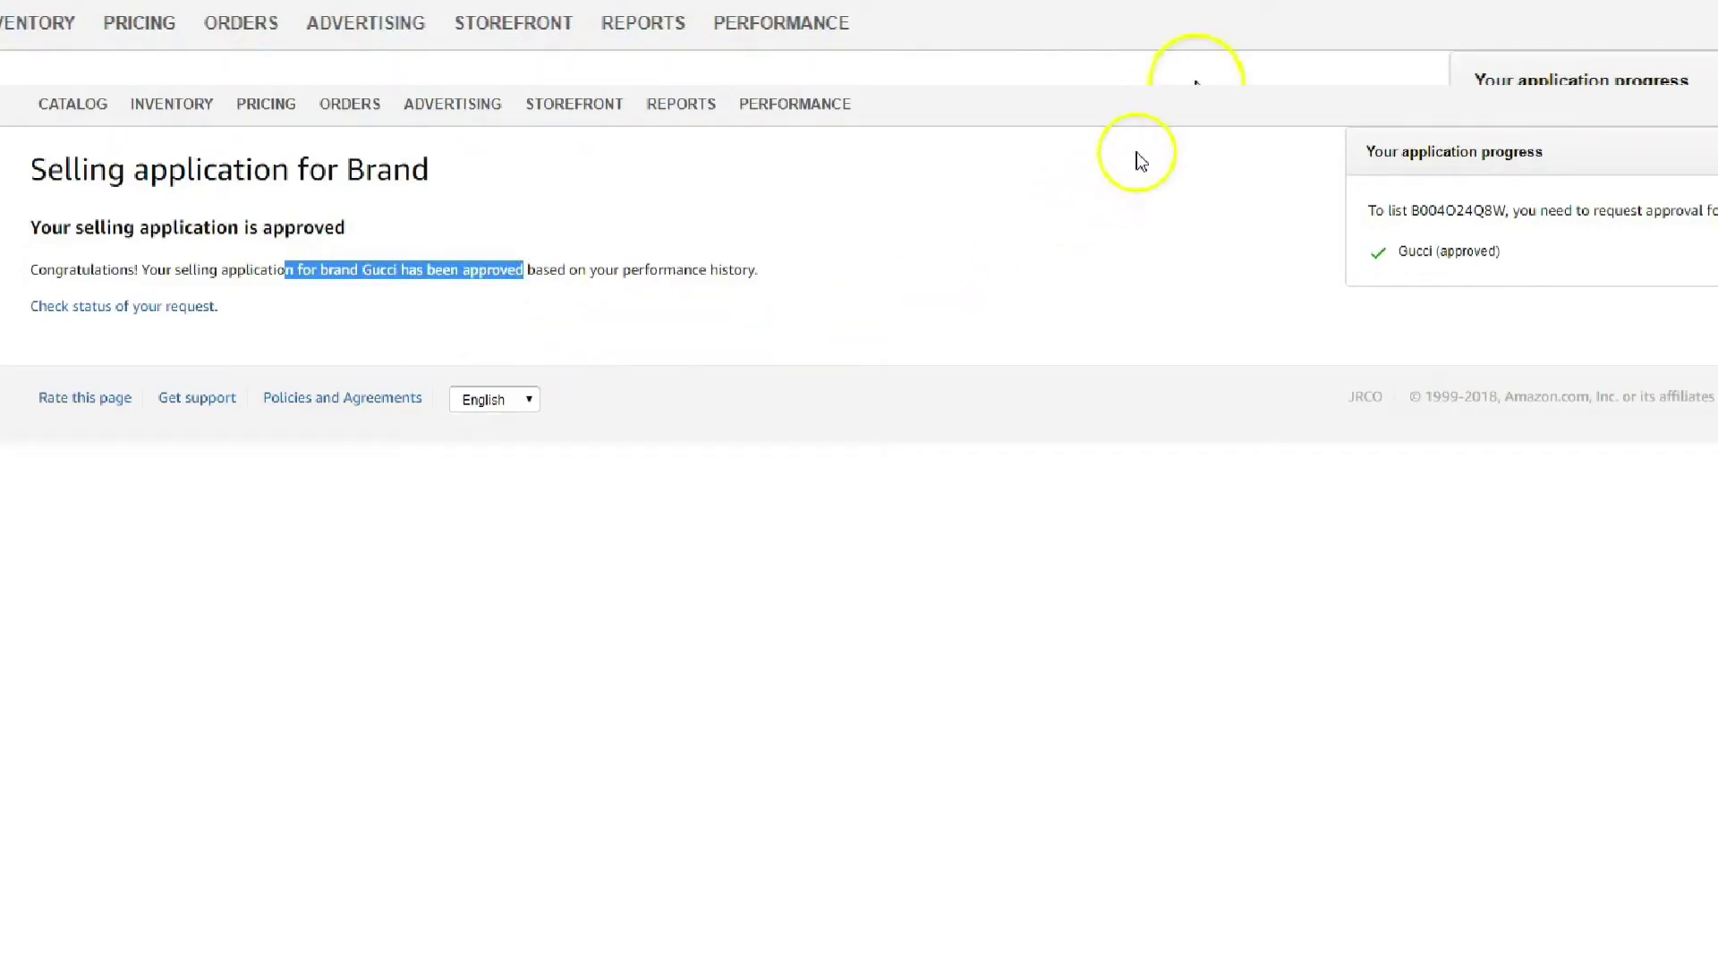
{"action": "left_click", "coordinate": [875, 199]}
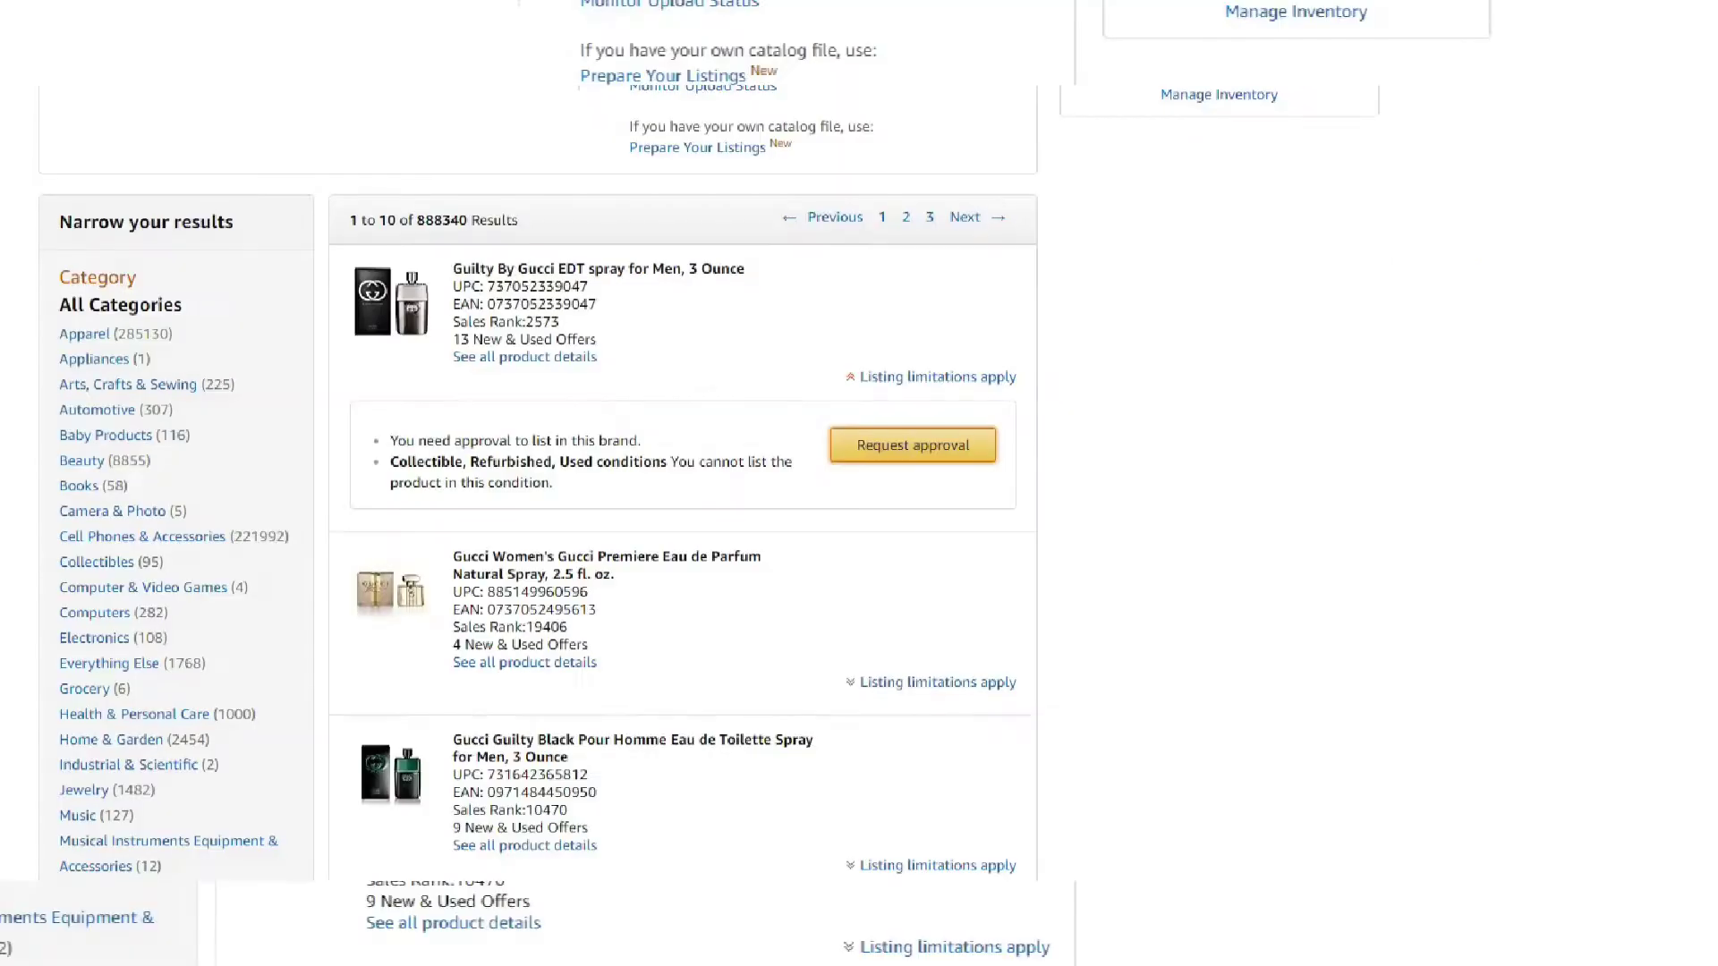
{"action": "scroll", "coordinate": [433, 430], "scroll_direction": "up", "scroll_amount": 5}
- Reopen Add a Product and search the catalog for 'nike'
{"action": "mouse_move", "coordinate": [171, 105]}
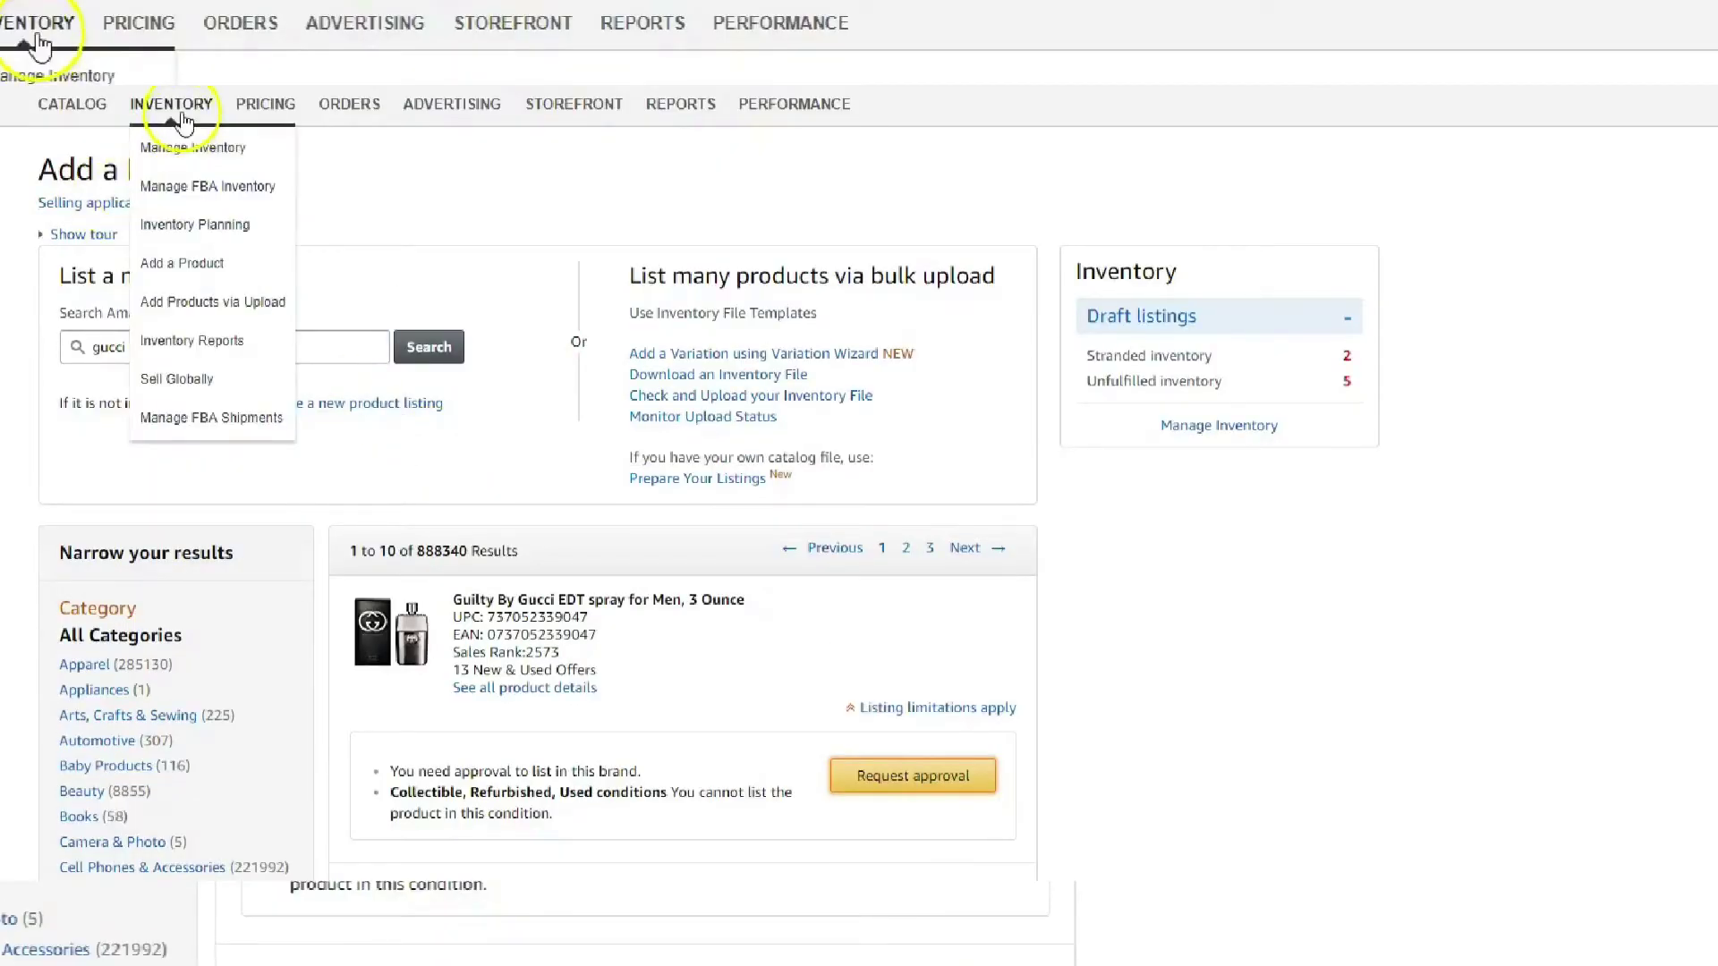
{"action": "left_click", "coordinate": [198, 275]}
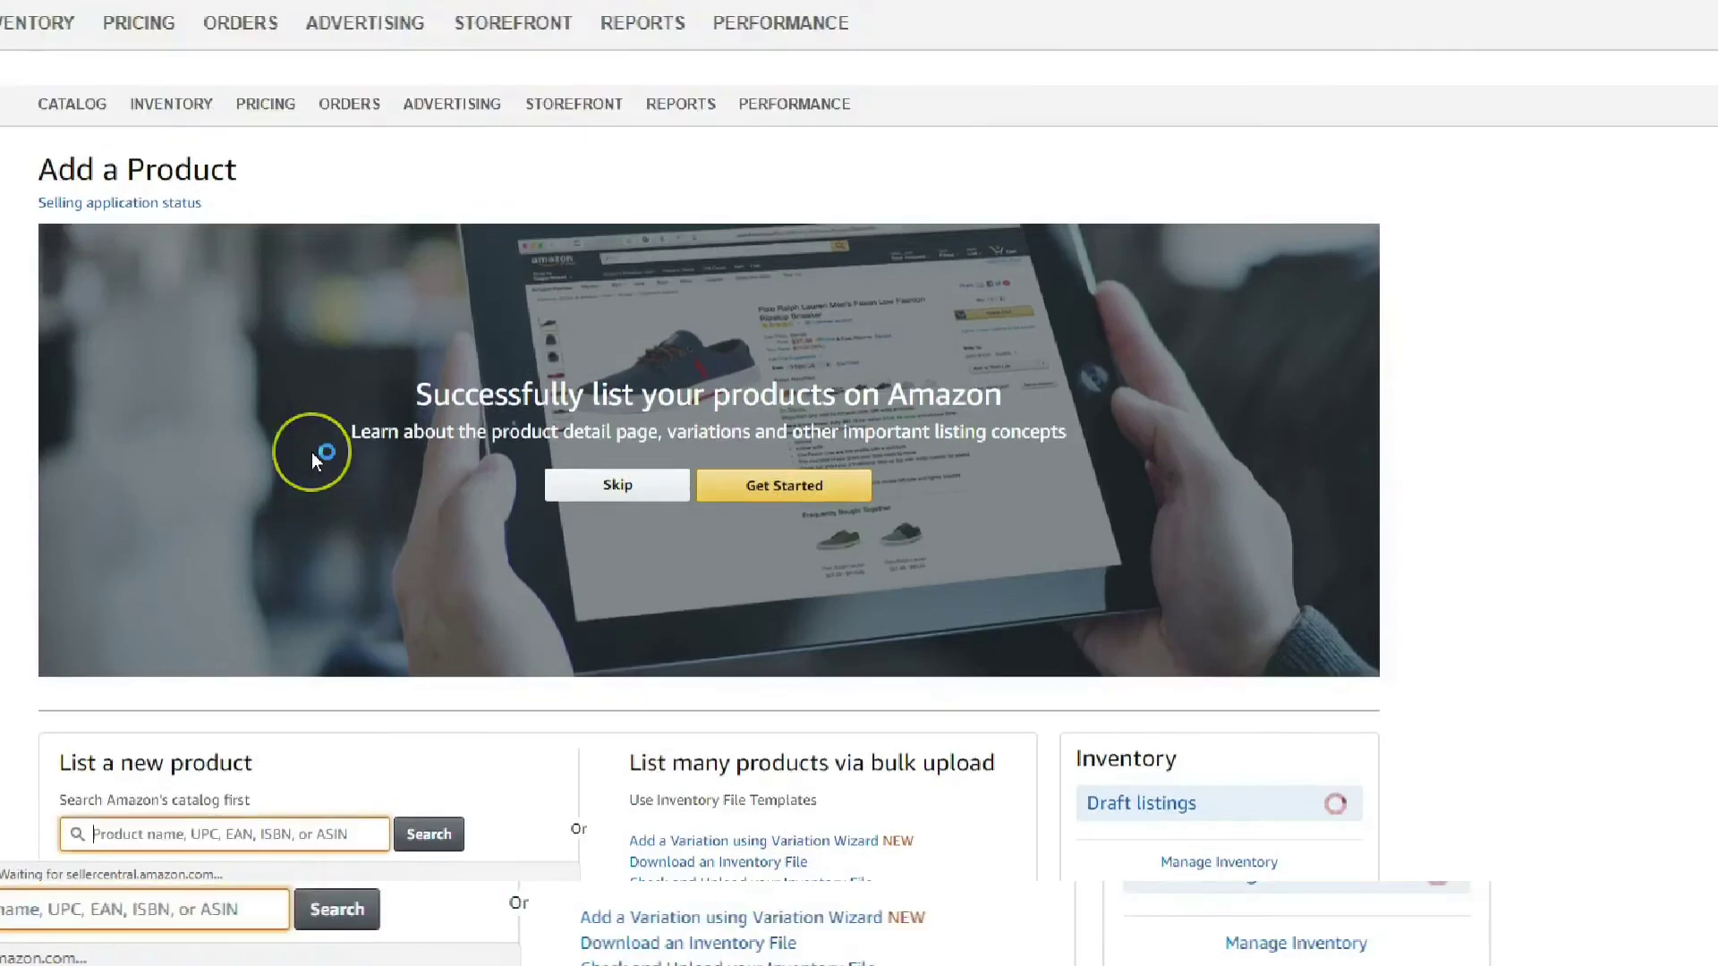
{"action": "scroll", "coordinate": [311, 457], "scroll_direction": "down", "scroll_amount": 3}
{"action": "left_click", "coordinate": [262, 532]}
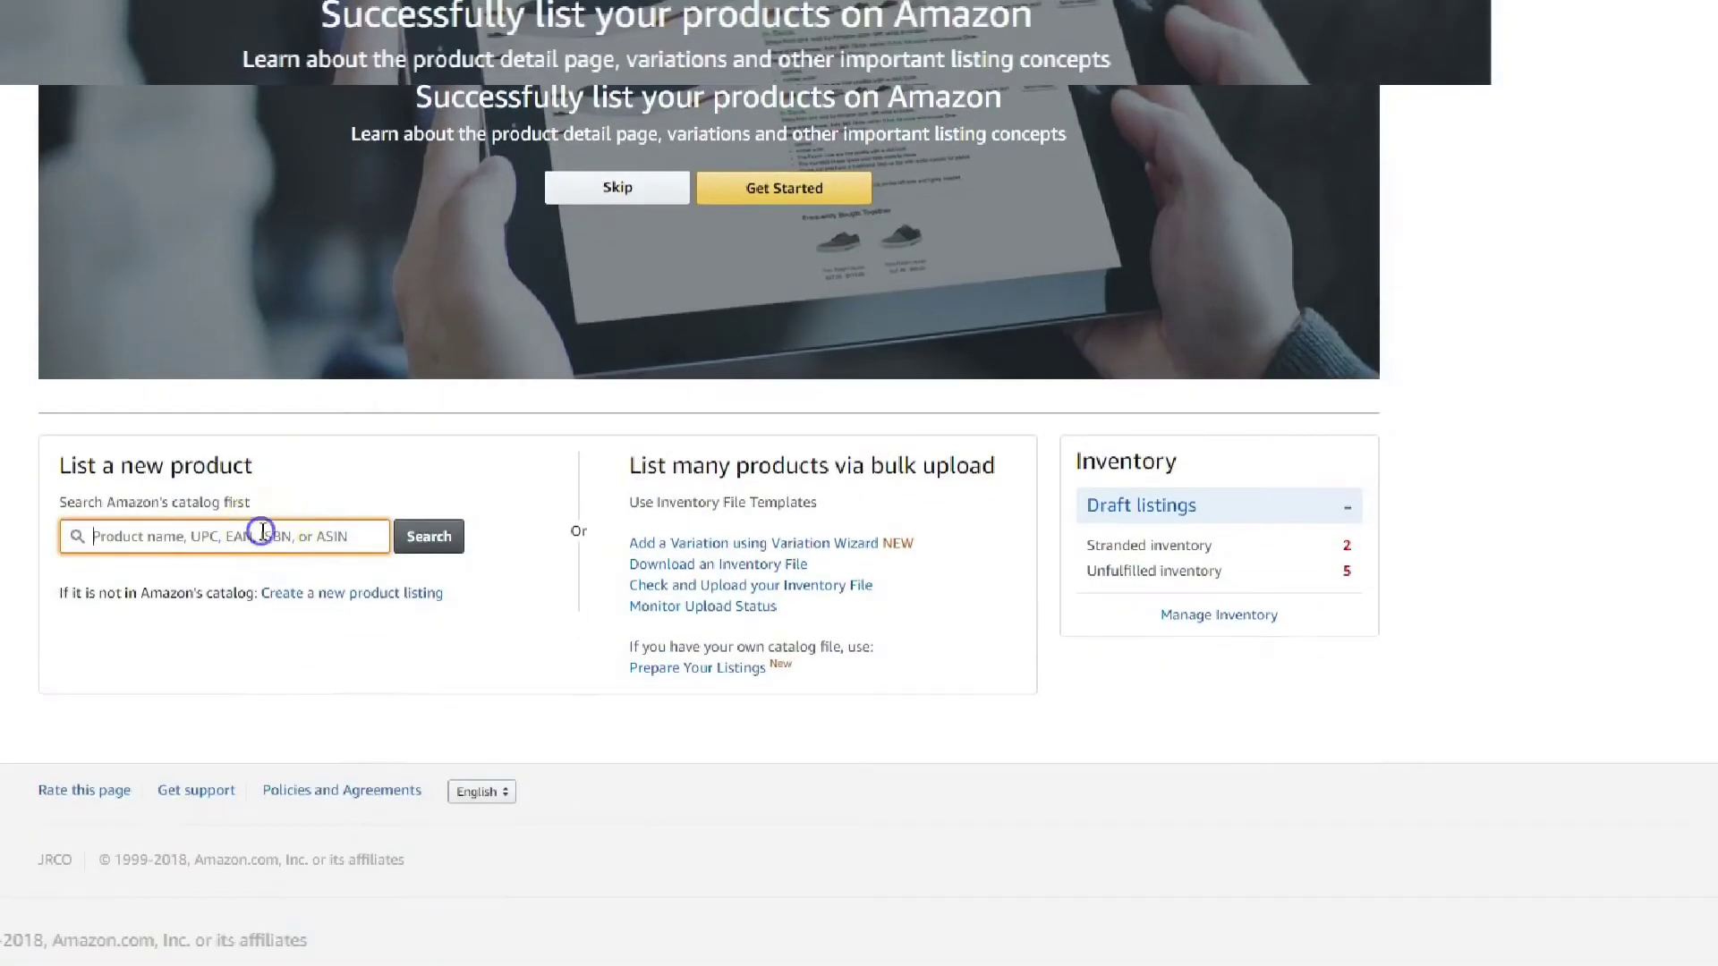
{"action": "type", "text": "nike"}
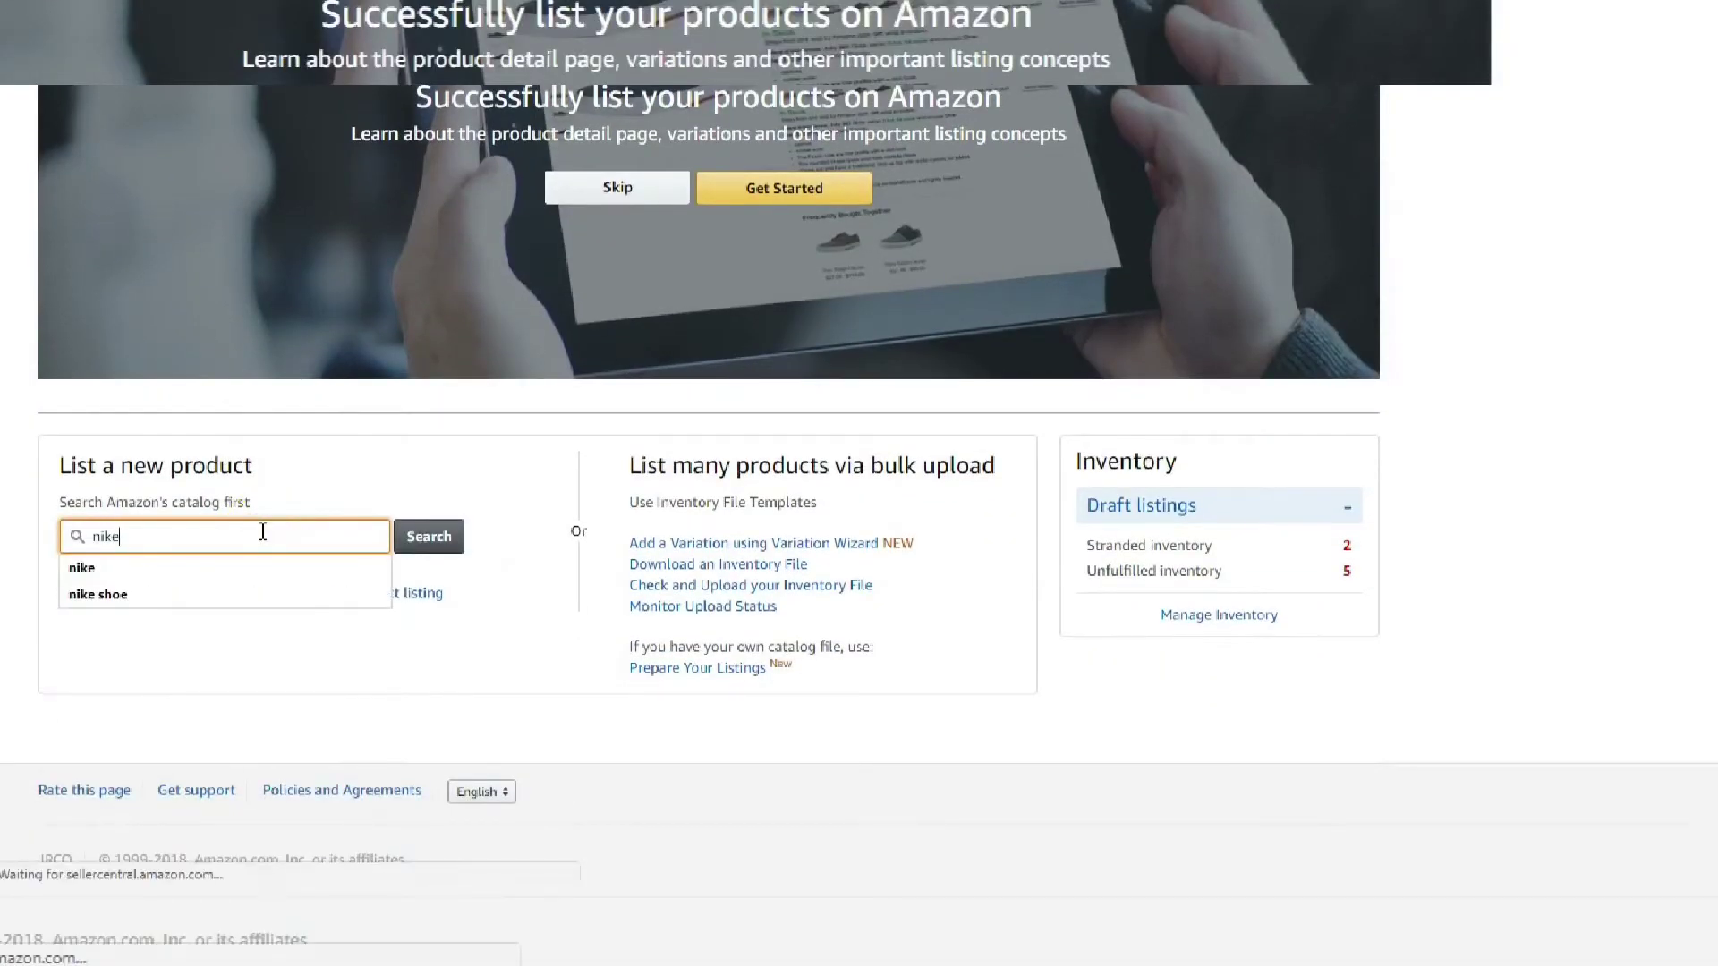
{"action": "key", "text": "Return"}
- Replace the search with '3m', then delete the search text to leave the box empty
{"action": "scroll", "coordinate": [760, 644], "scroll_direction": "down", "scroll_amount": 3}
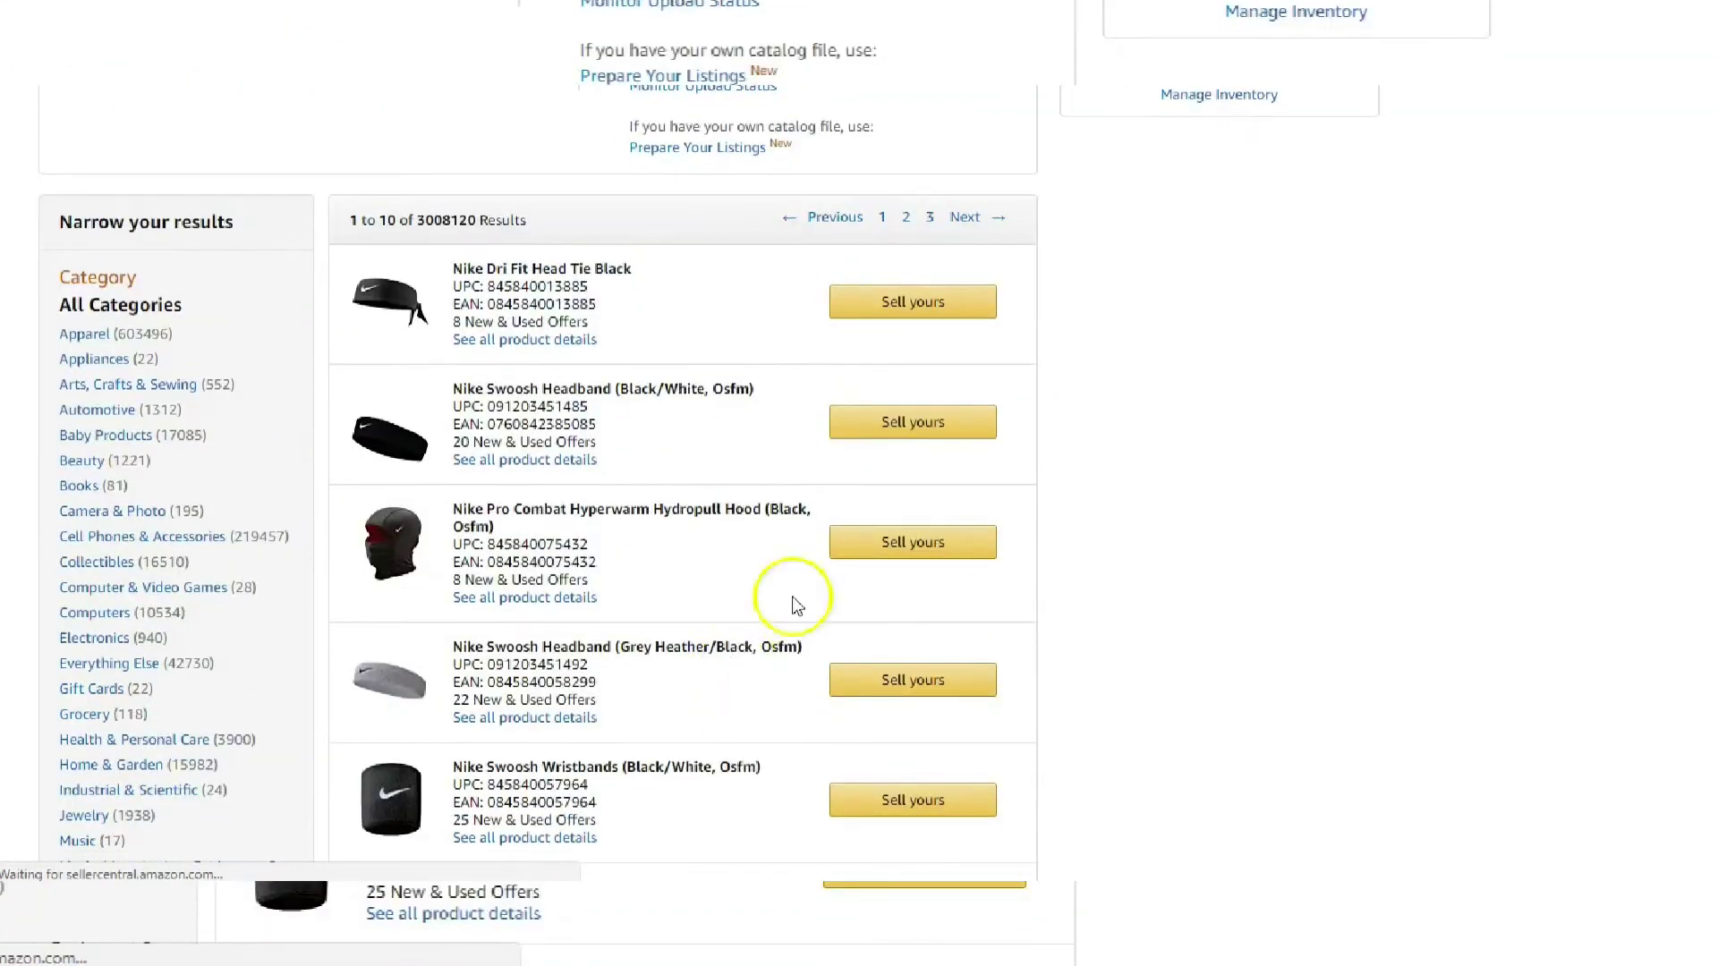
{"action": "scroll", "coordinate": [683, 682], "scroll_direction": "down", "scroll_amount": 5}
{"action": "scroll", "coordinate": [588, 684], "scroll_direction": "down", "scroll_amount": 5}
{"action": "scroll", "coordinate": [588, 684], "scroll_direction": "up", "scroll_amount": 15}
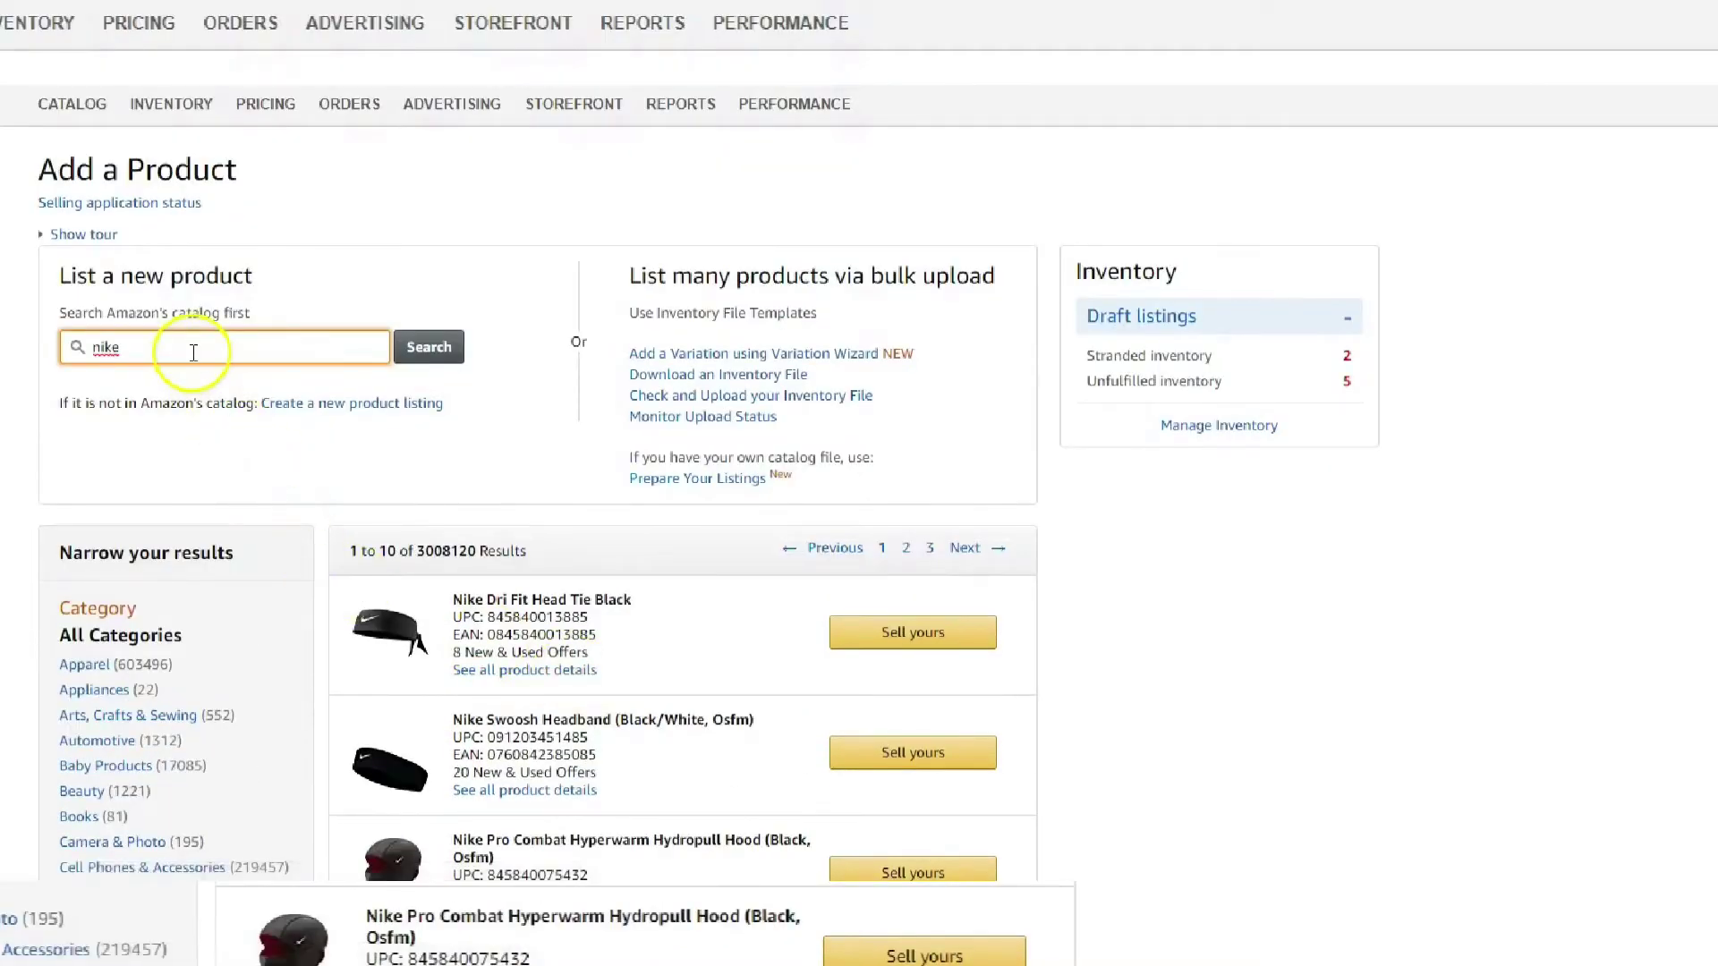
{"action": "left_click_drag", "start_coordinate": [192, 349], "coordinate": [85, 347]}
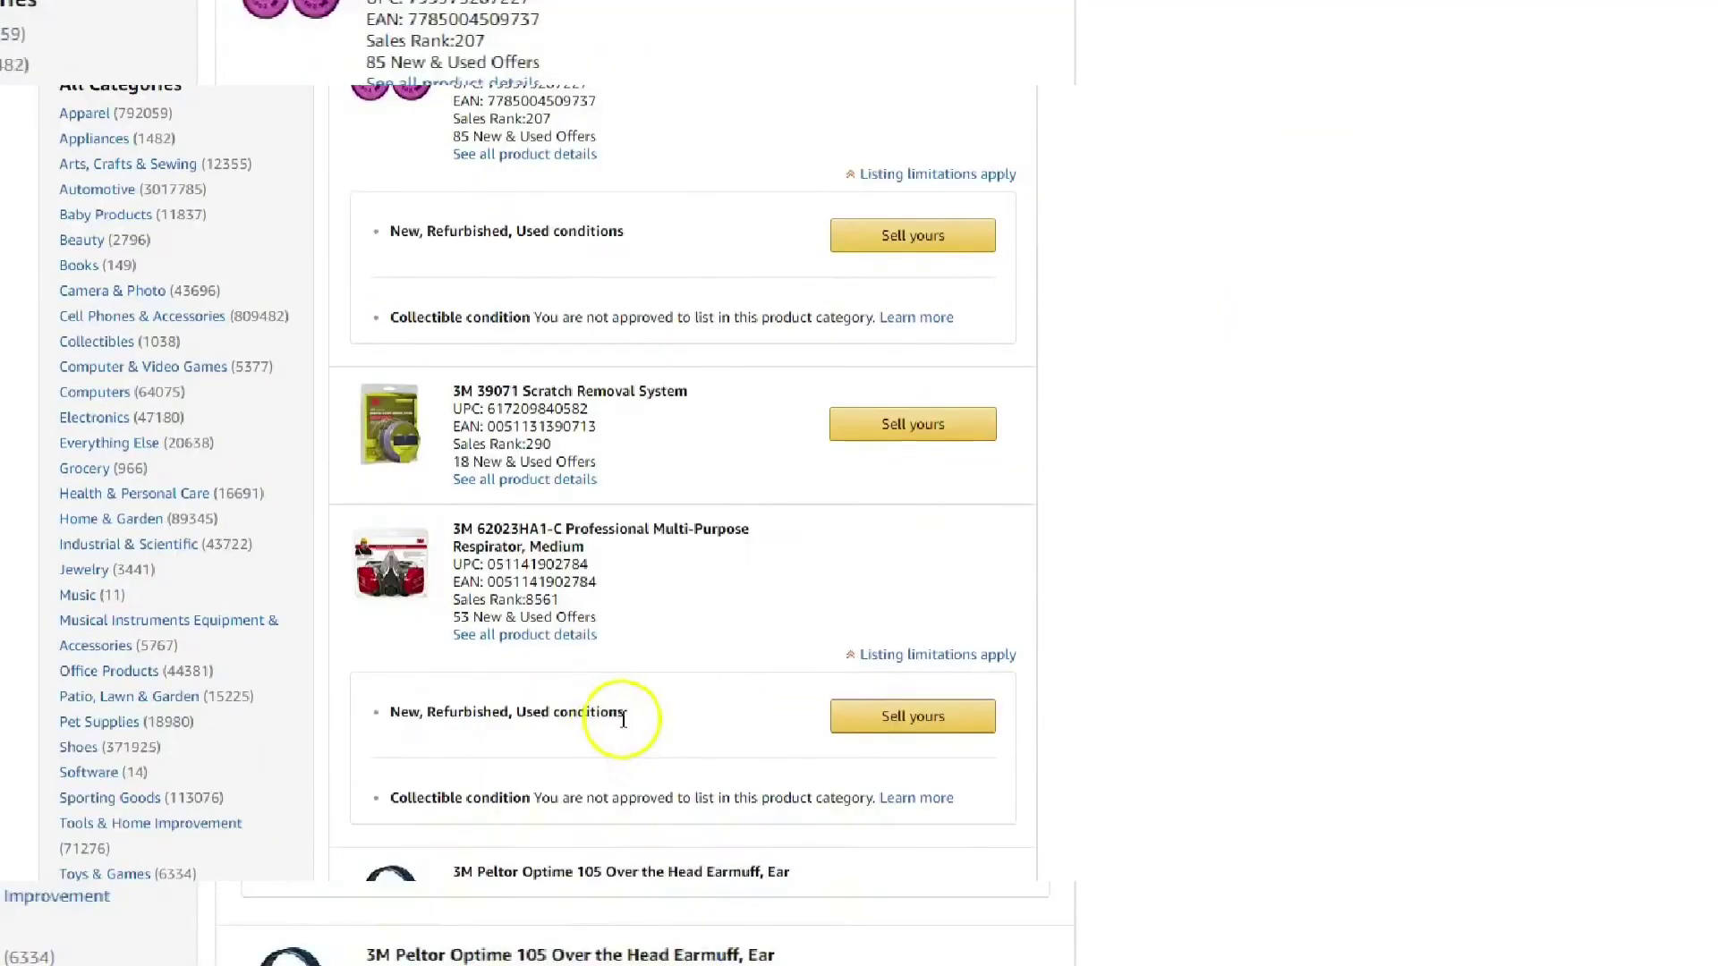
{"action": "scroll", "coordinate": [653, 713], "scroll_direction": "up", "scroll_amount": 10}
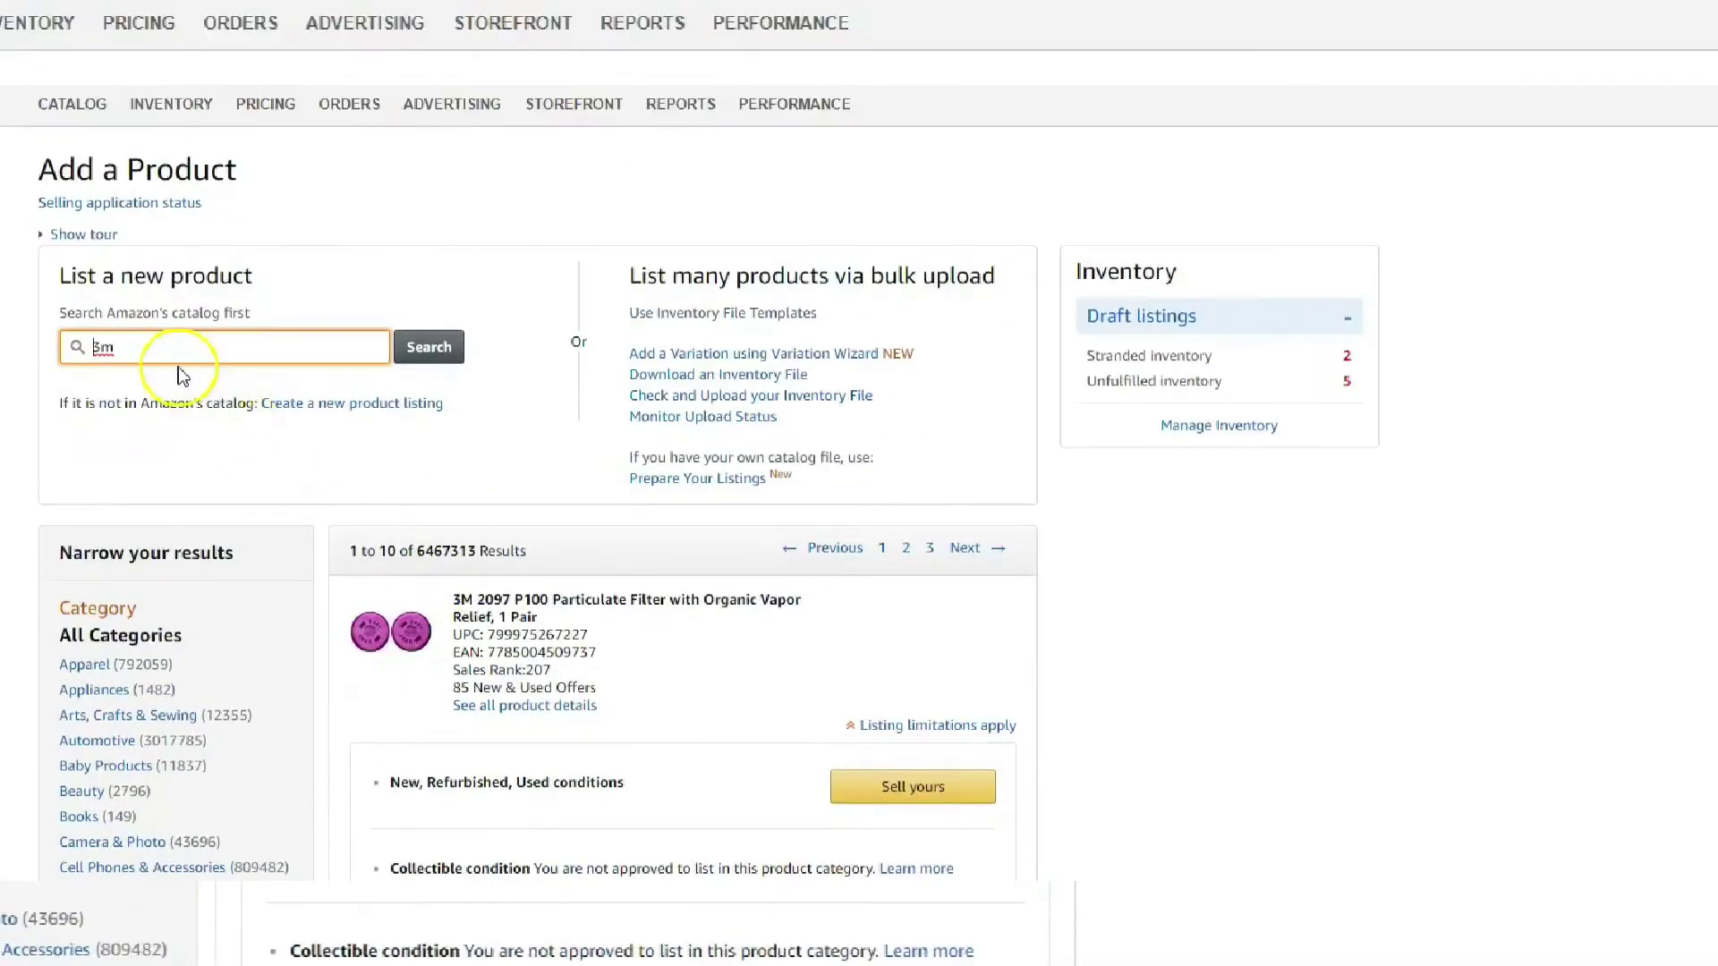
{"action": "left_click_drag", "start_coordinate": [84, 347], "coordinate": [114, 347]}
{"action": "key", "text": "BackSpace"}
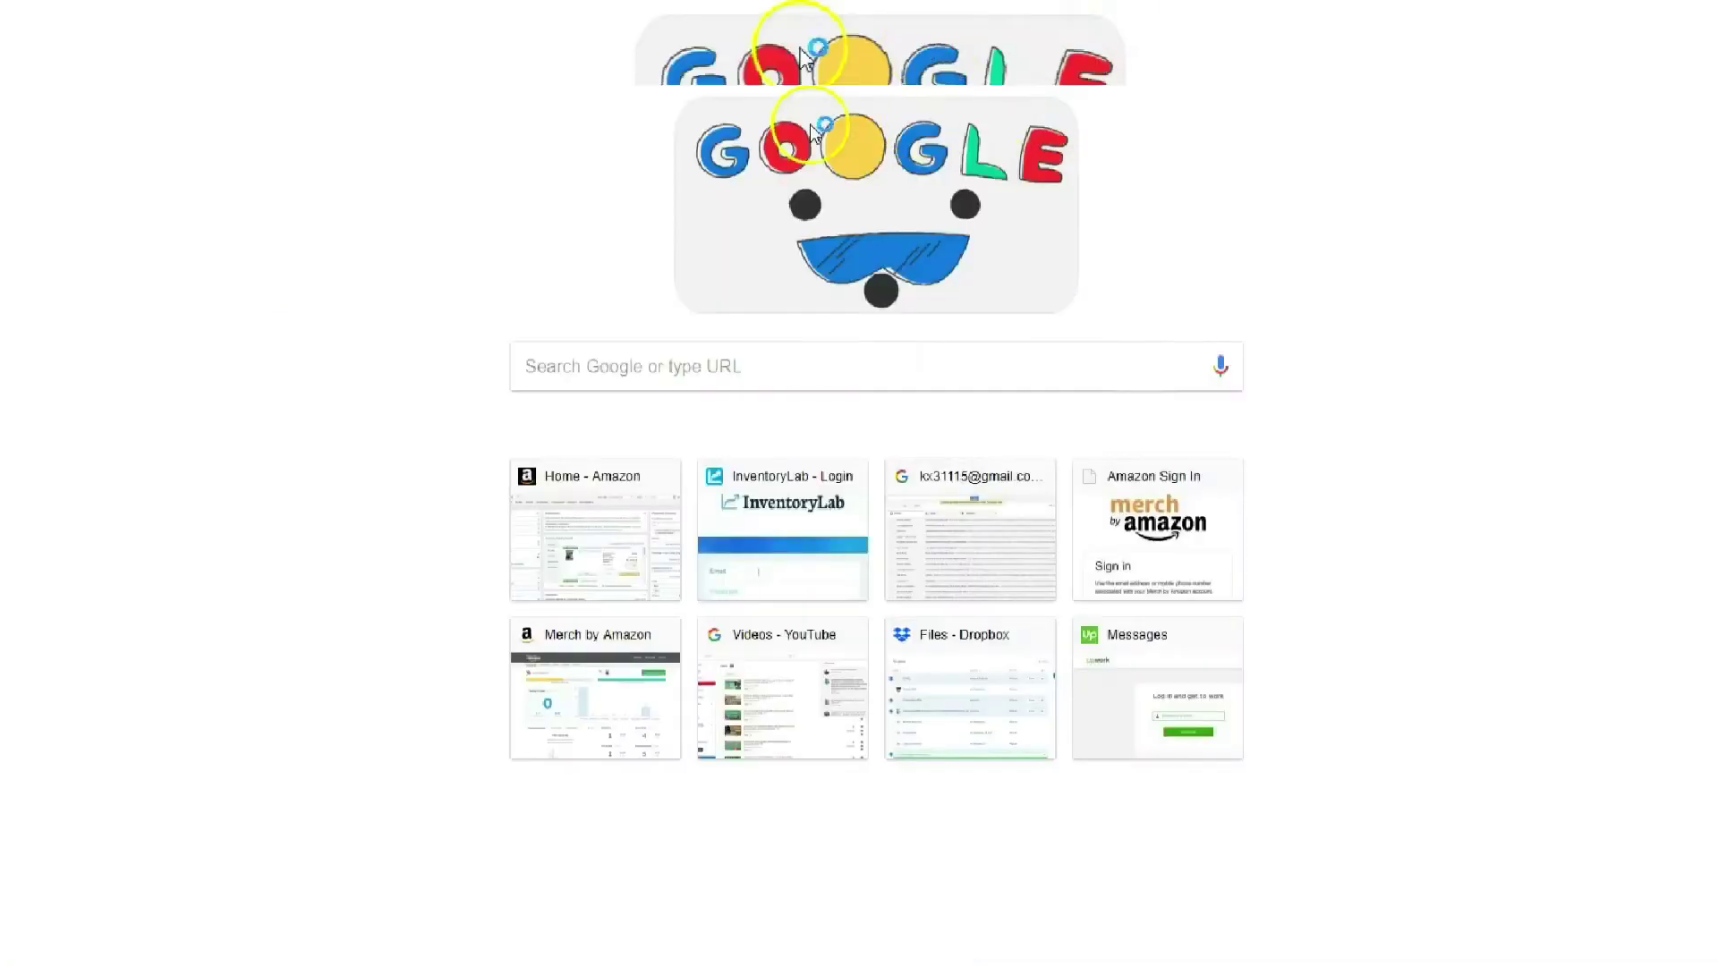
- Google 'biggest toy brands' and open Ranker's List of Toy Companies
{"action": "left_click", "coordinate": [672, 366]}
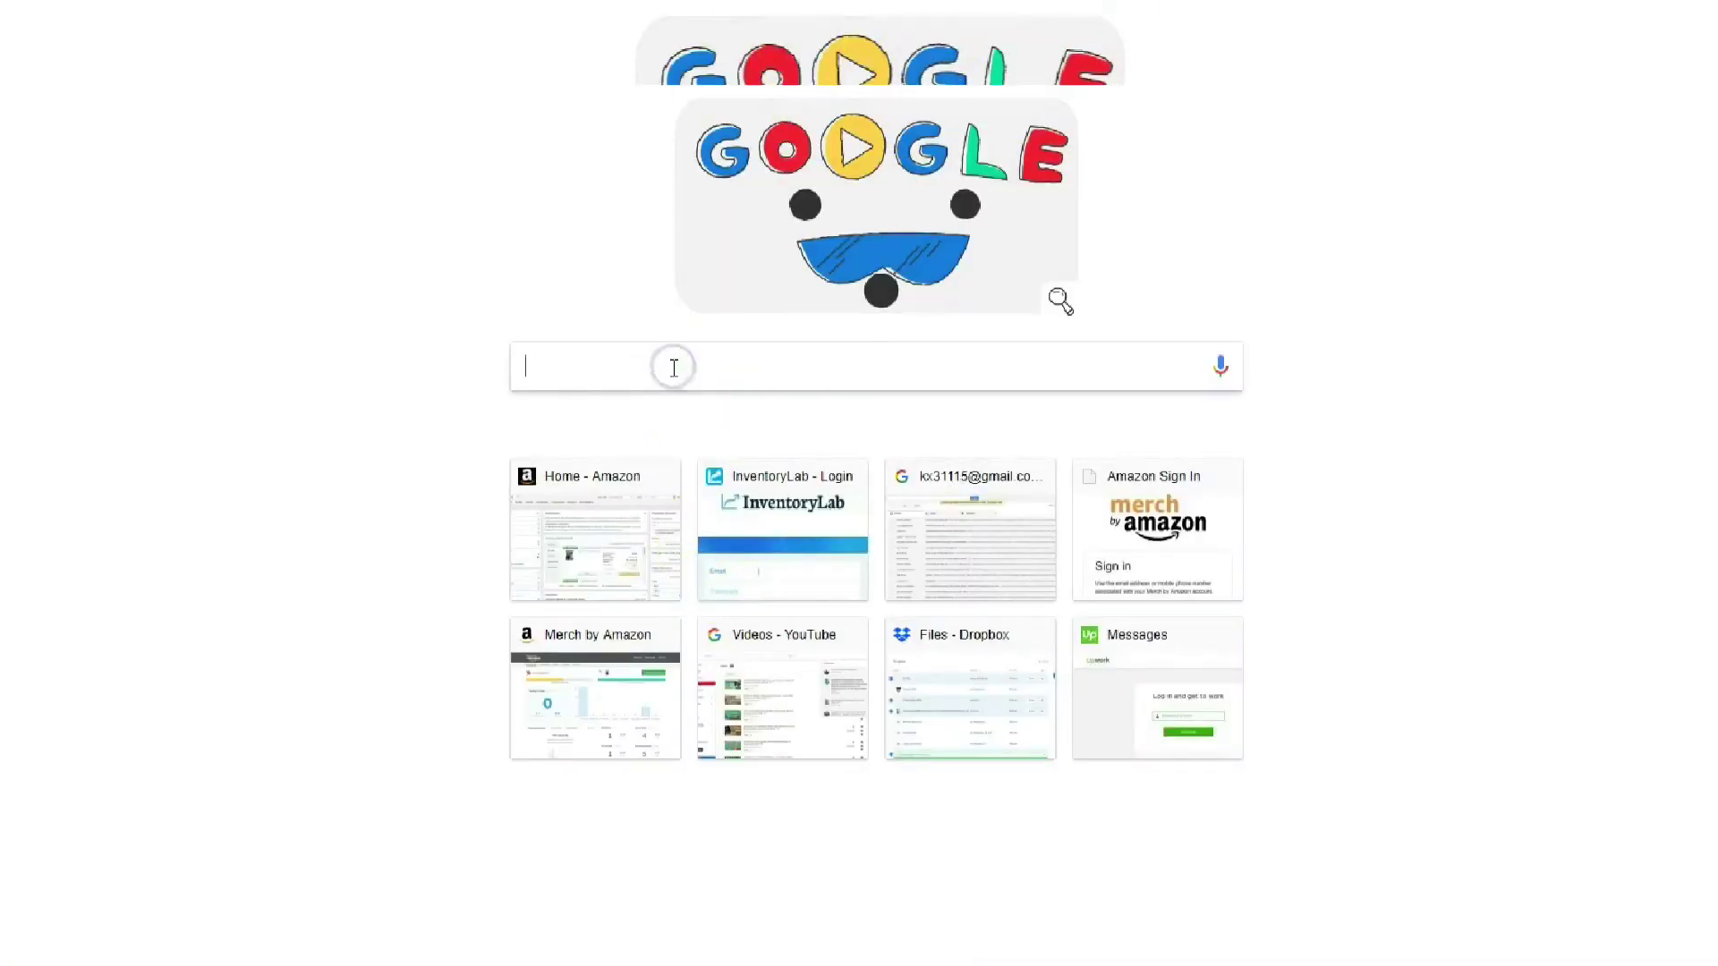
{"action": "type", "text": "biggest toy"}
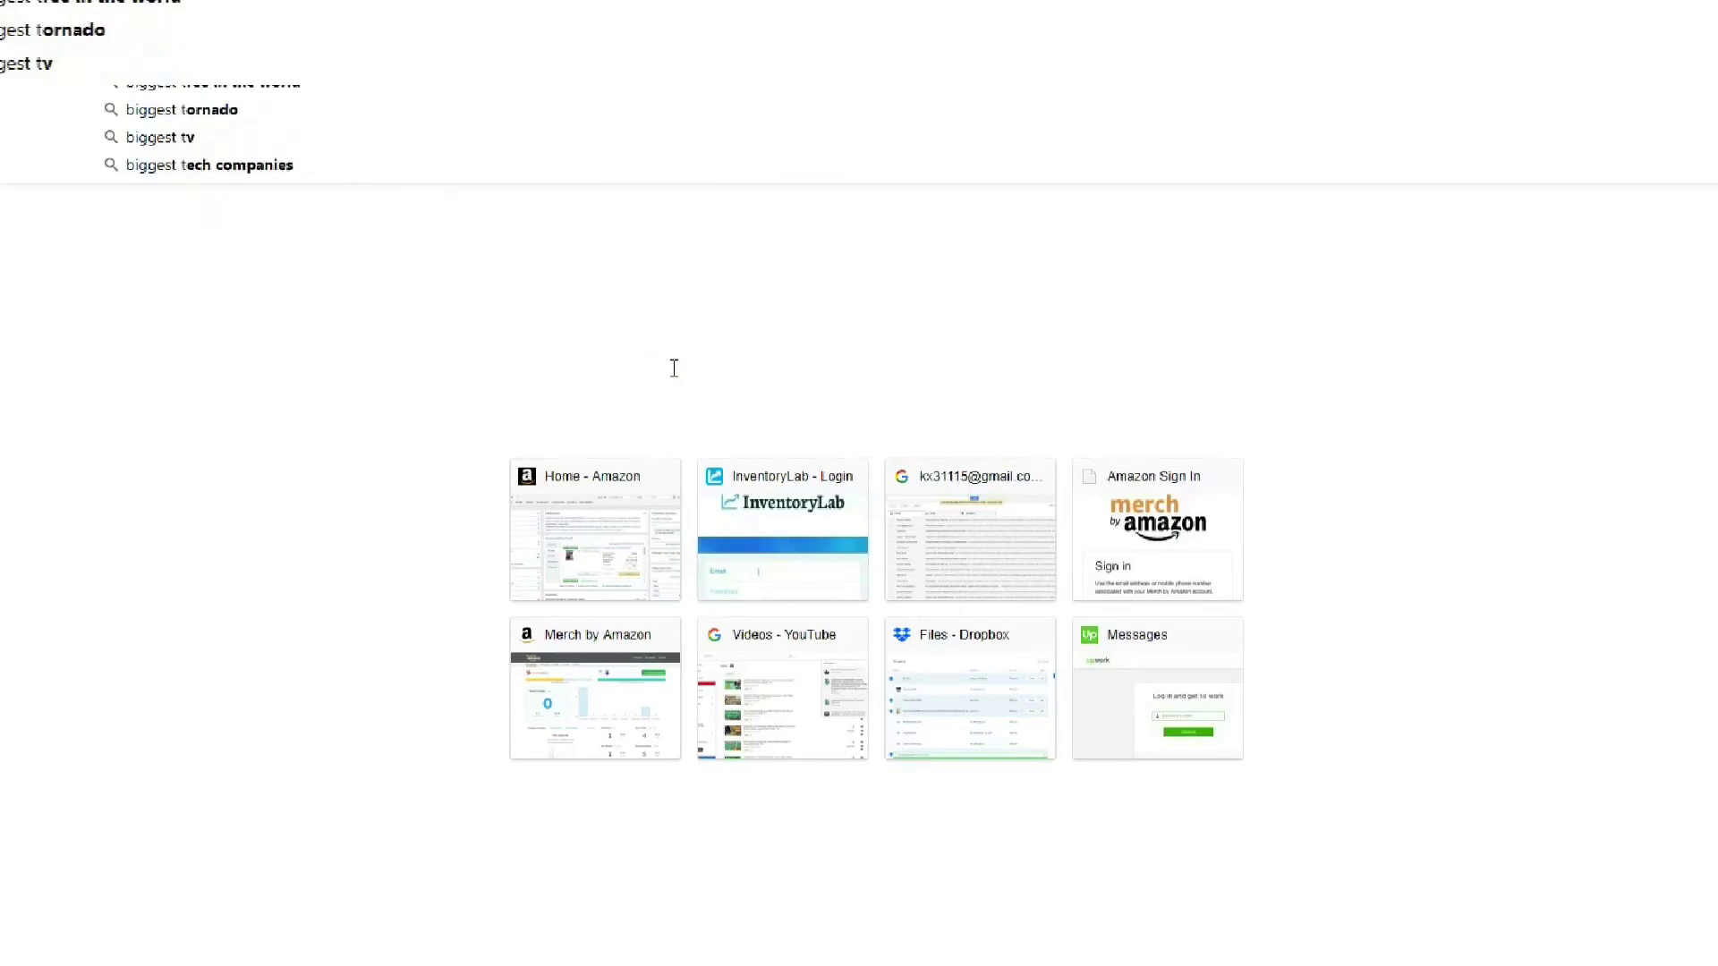
{"action": "type", "text": " brands"}
{"action": "key", "text": "Return"}
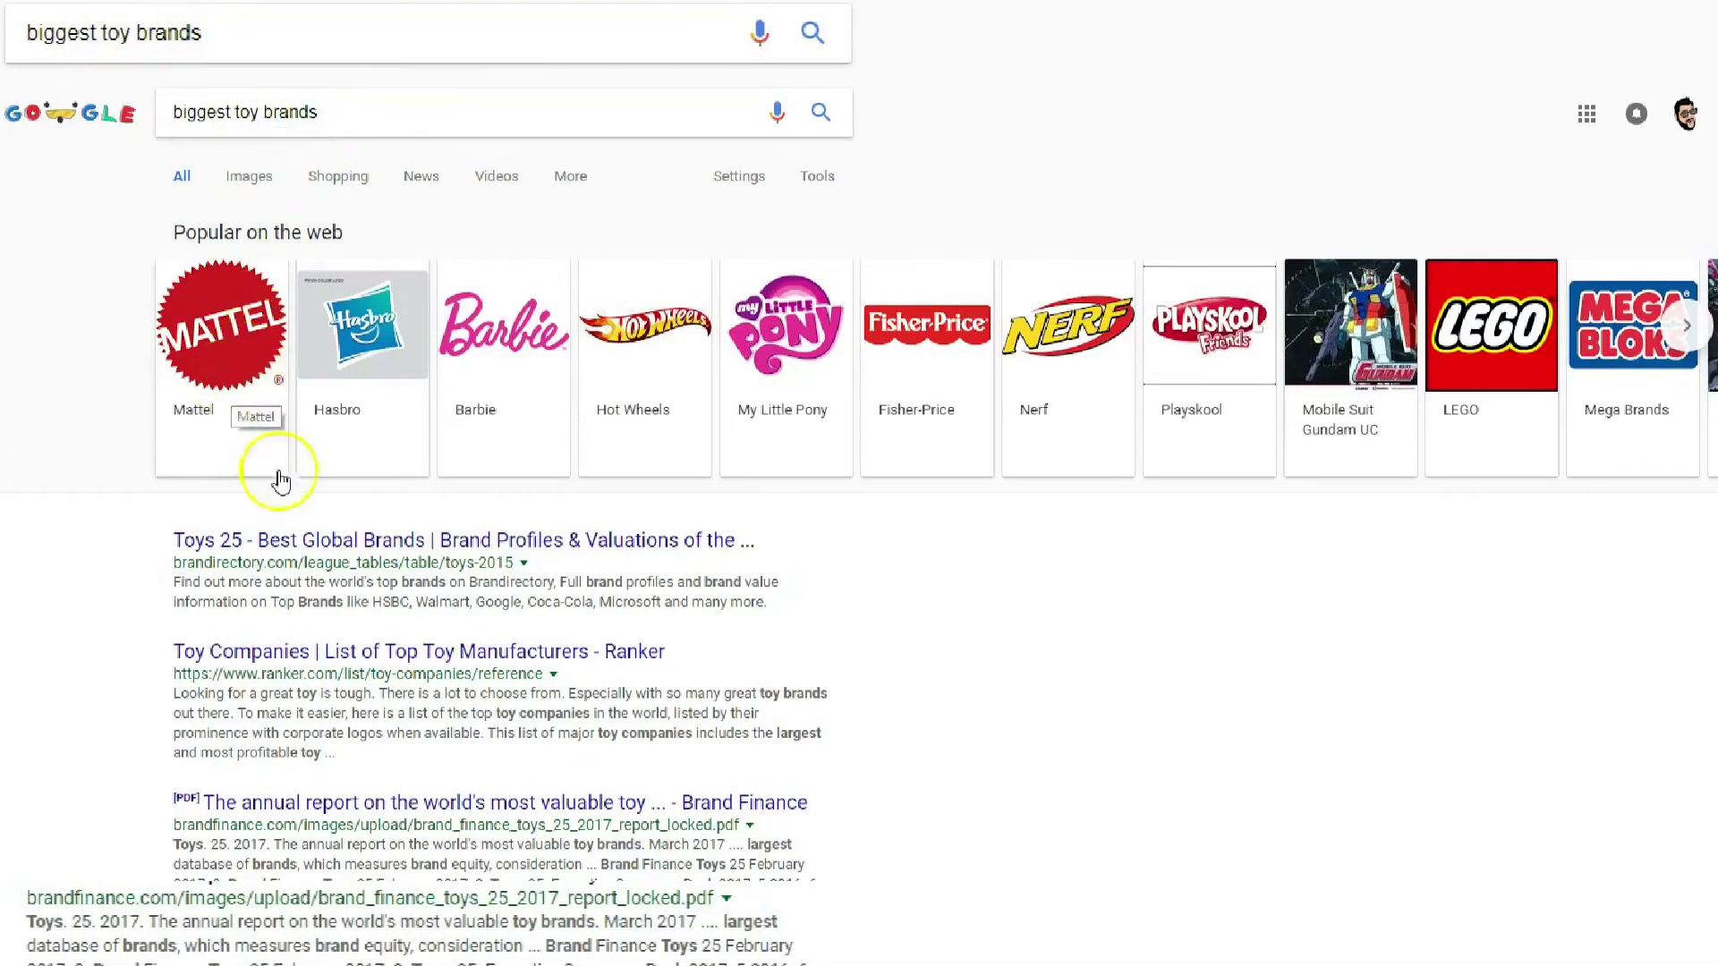
{"action": "left_click", "coordinate": [512, 653]}
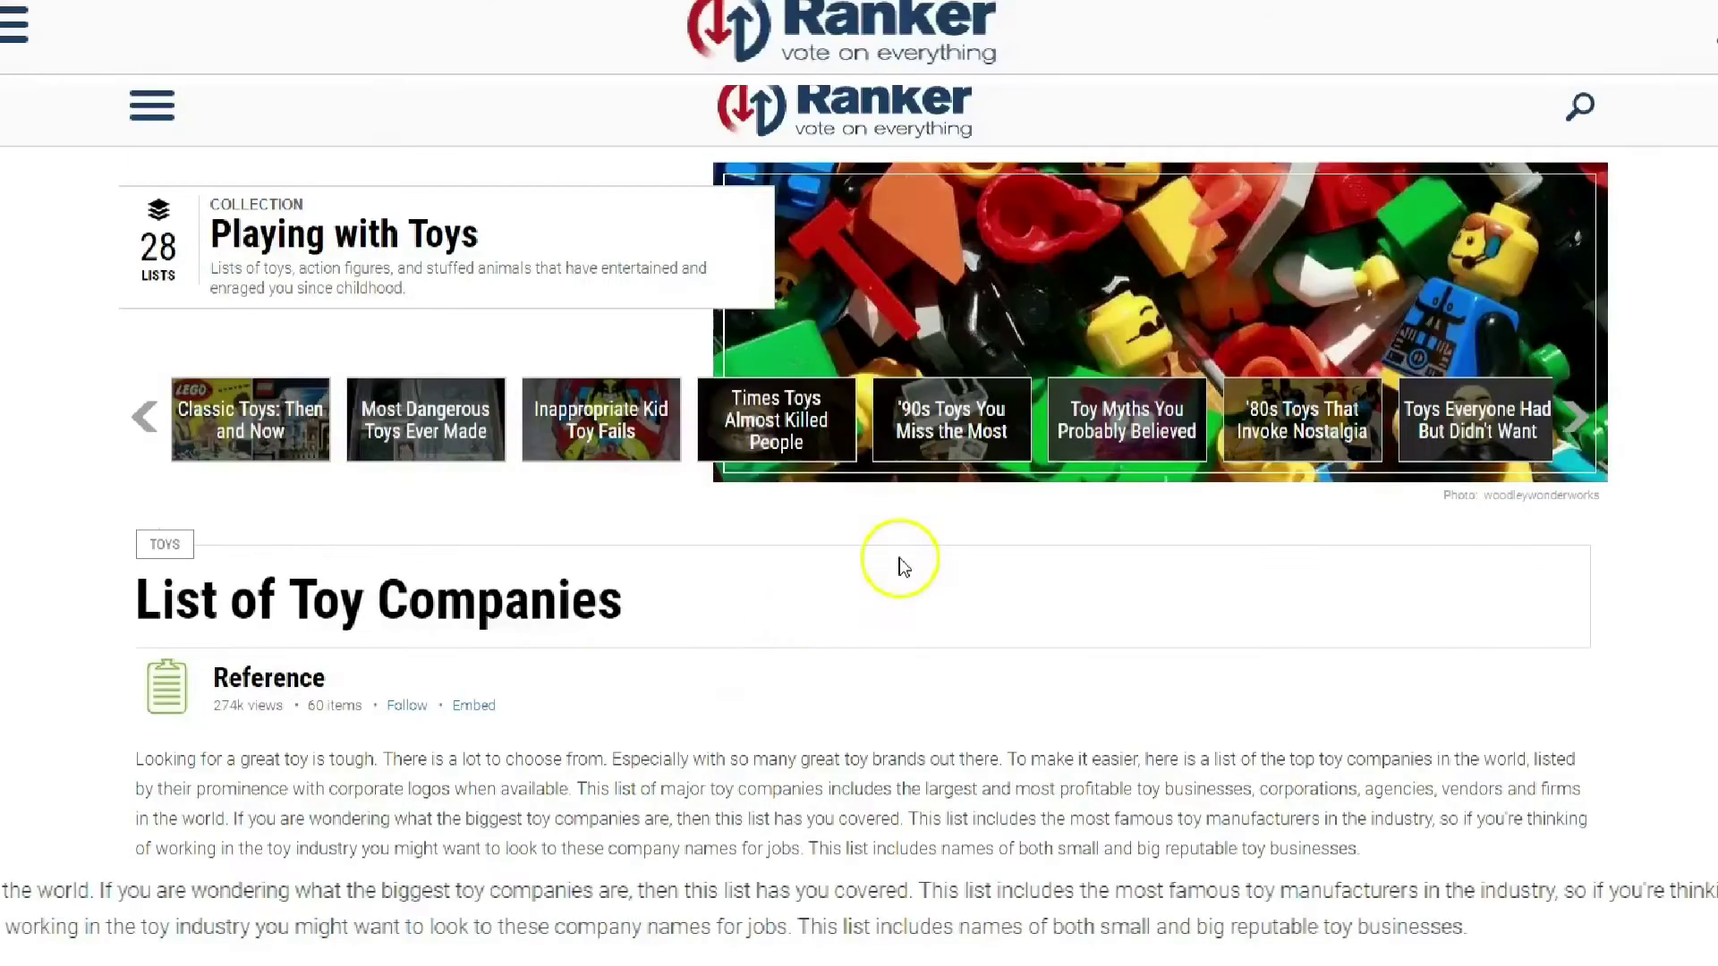
{"action": "scroll", "coordinate": [884, 575], "scroll_direction": "down", "scroll_amount": 10}
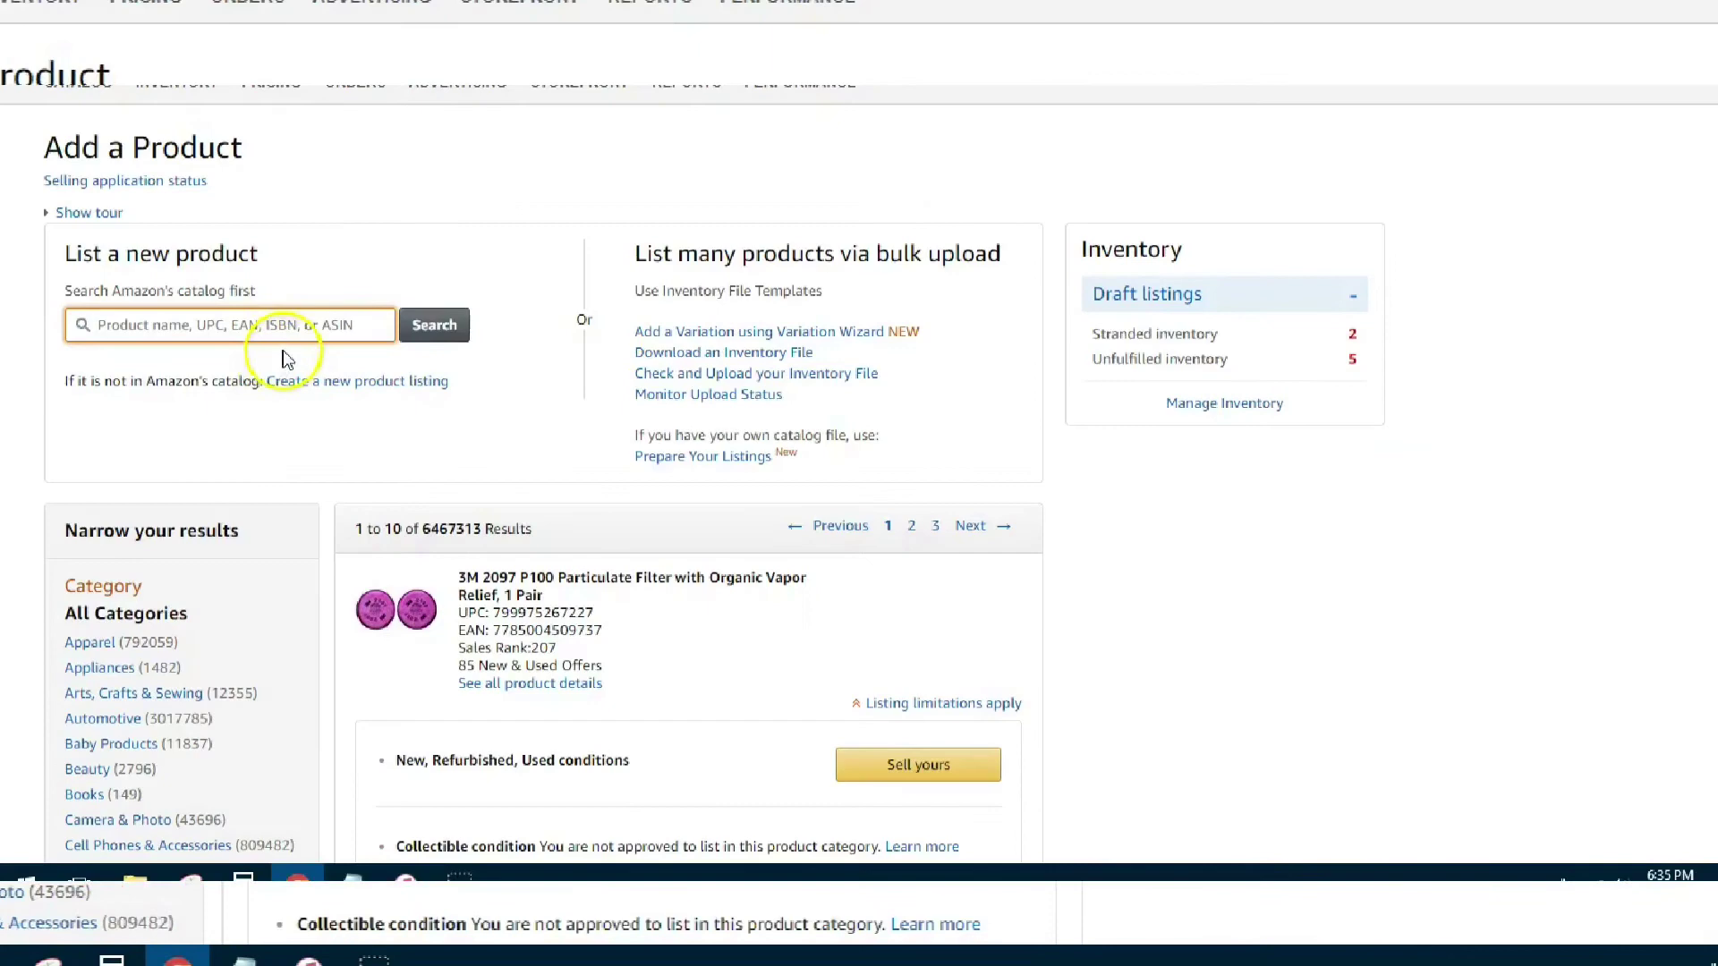
- Search the catalog for 'bandai' and request approval to sell the Bandai brand
{"action": "left_click", "coordinate": [297, 327]}
{"action": "type", "text": "bandai"}
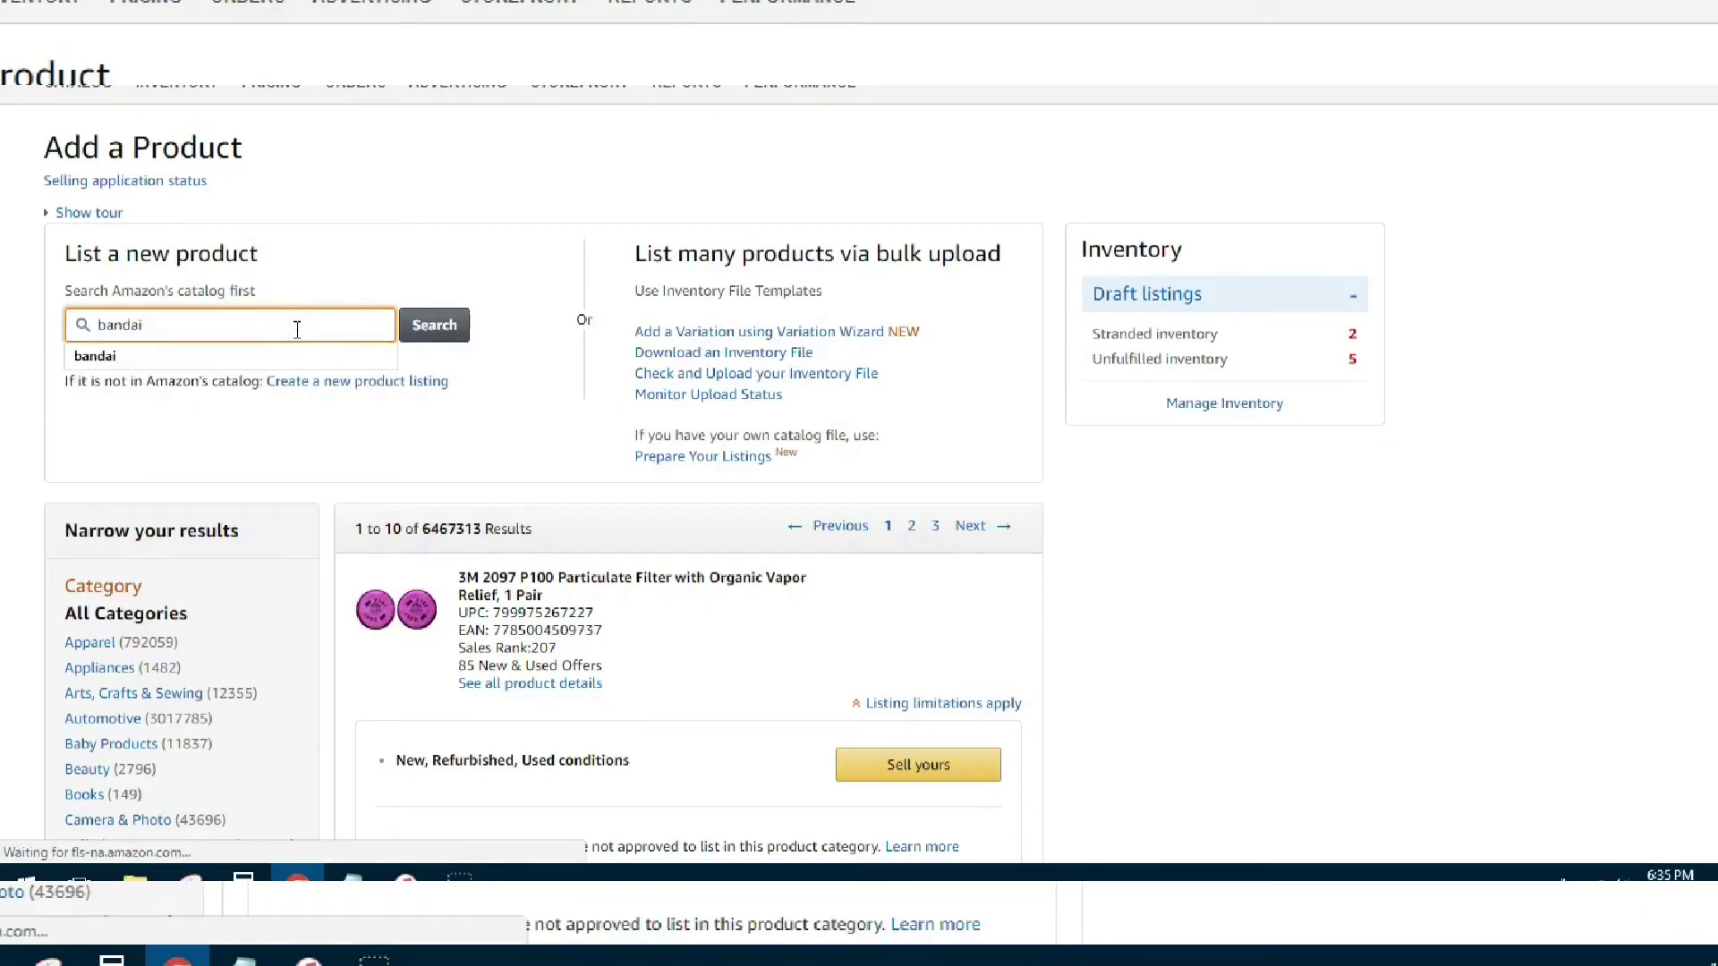
{"action": "key", "text": "Return"}
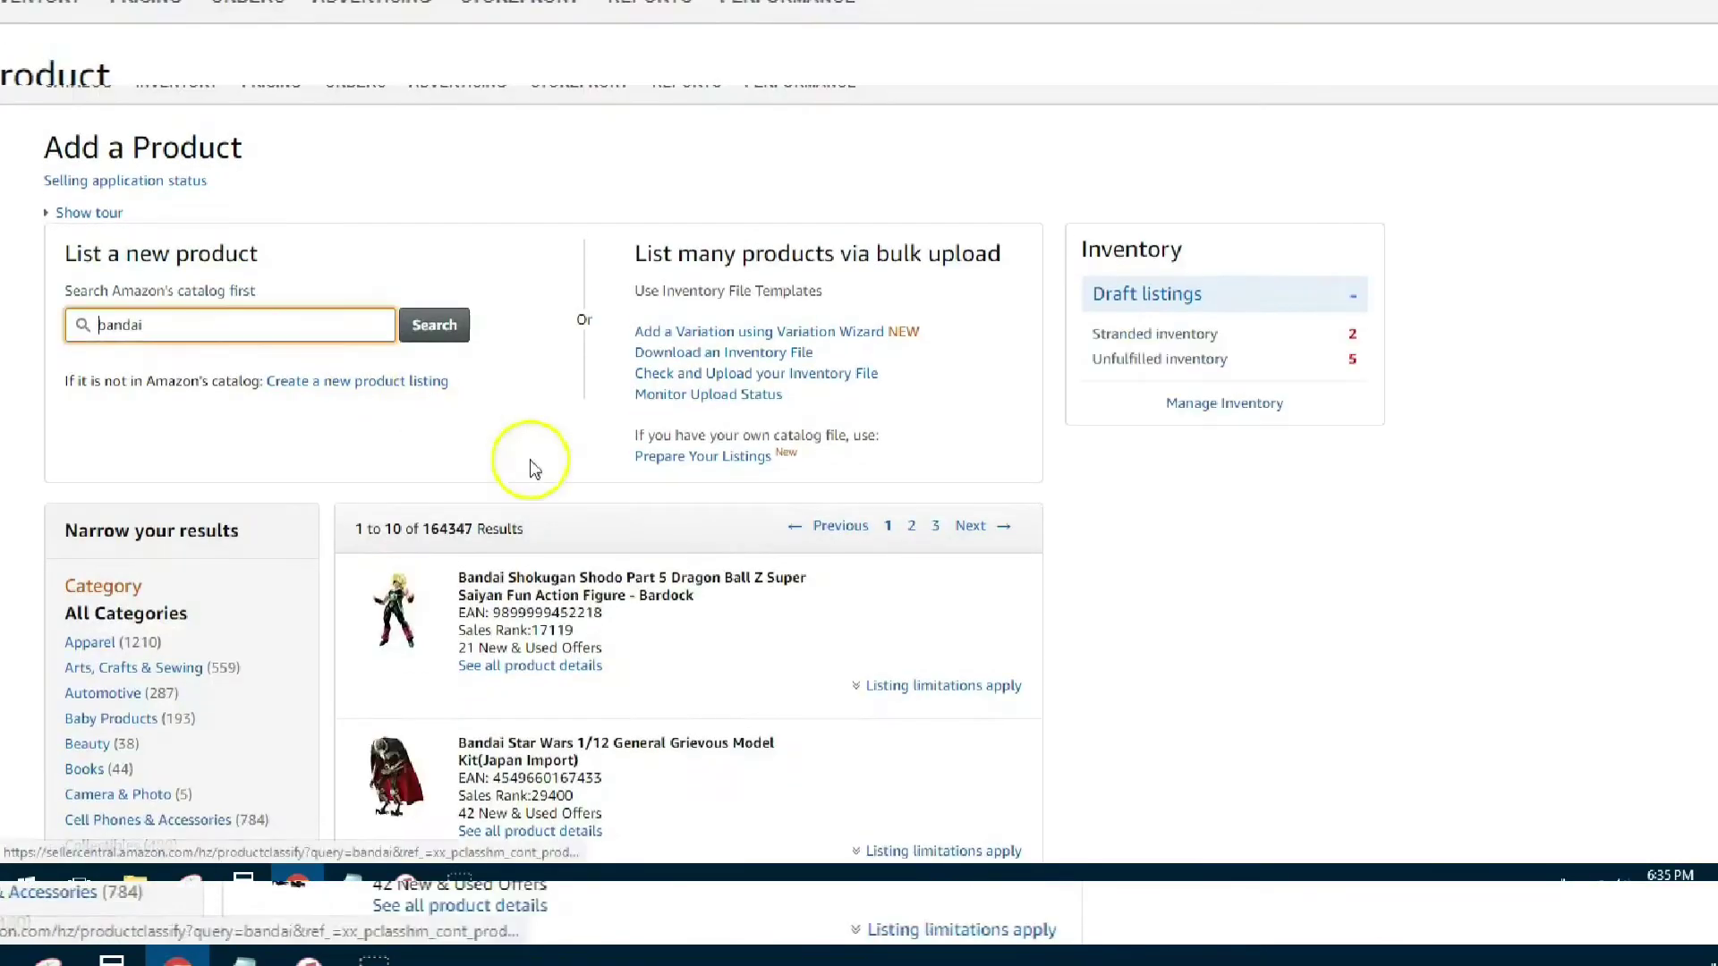
{"action": "scroll", "coordinate": [966, 656], "scroll_direction": "down", "scroll_amount": 2}
{"action": "left_click", "coordinate": [919, 467]}
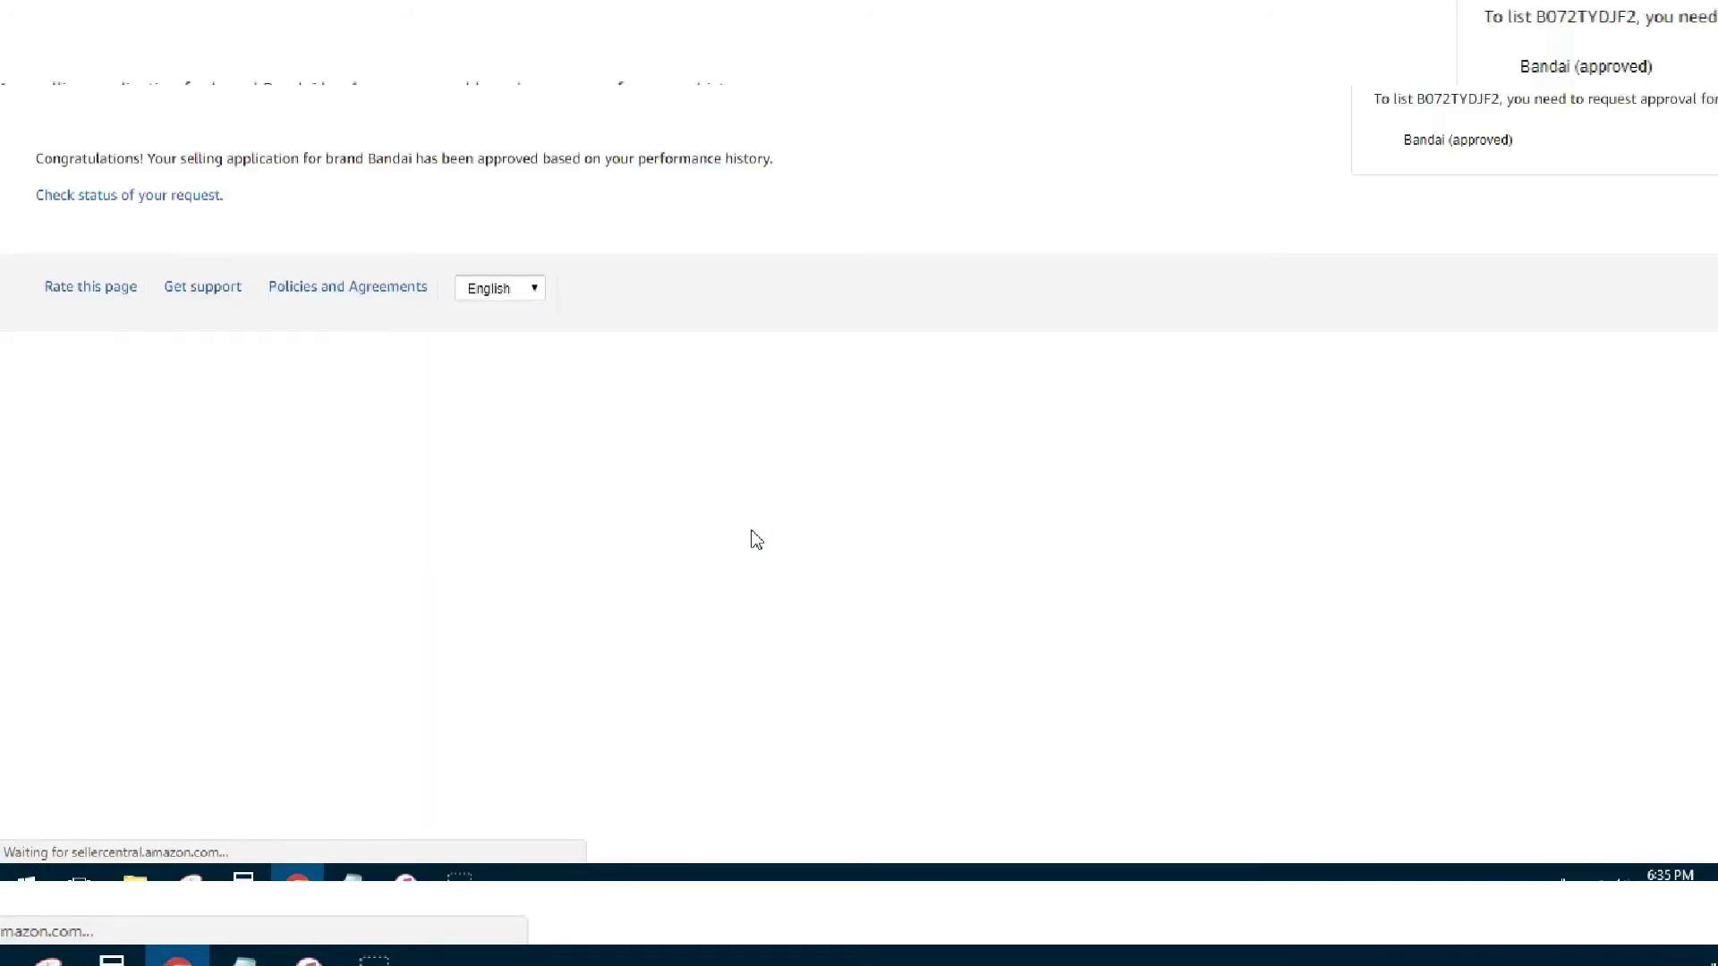
- Highlight the Bandai approval confirmation and scroll the Ranker list to Fisher-Price
{"action": "left_click_drag", "start_coordinate": [291, 248], "coordinate": [742, 317]}
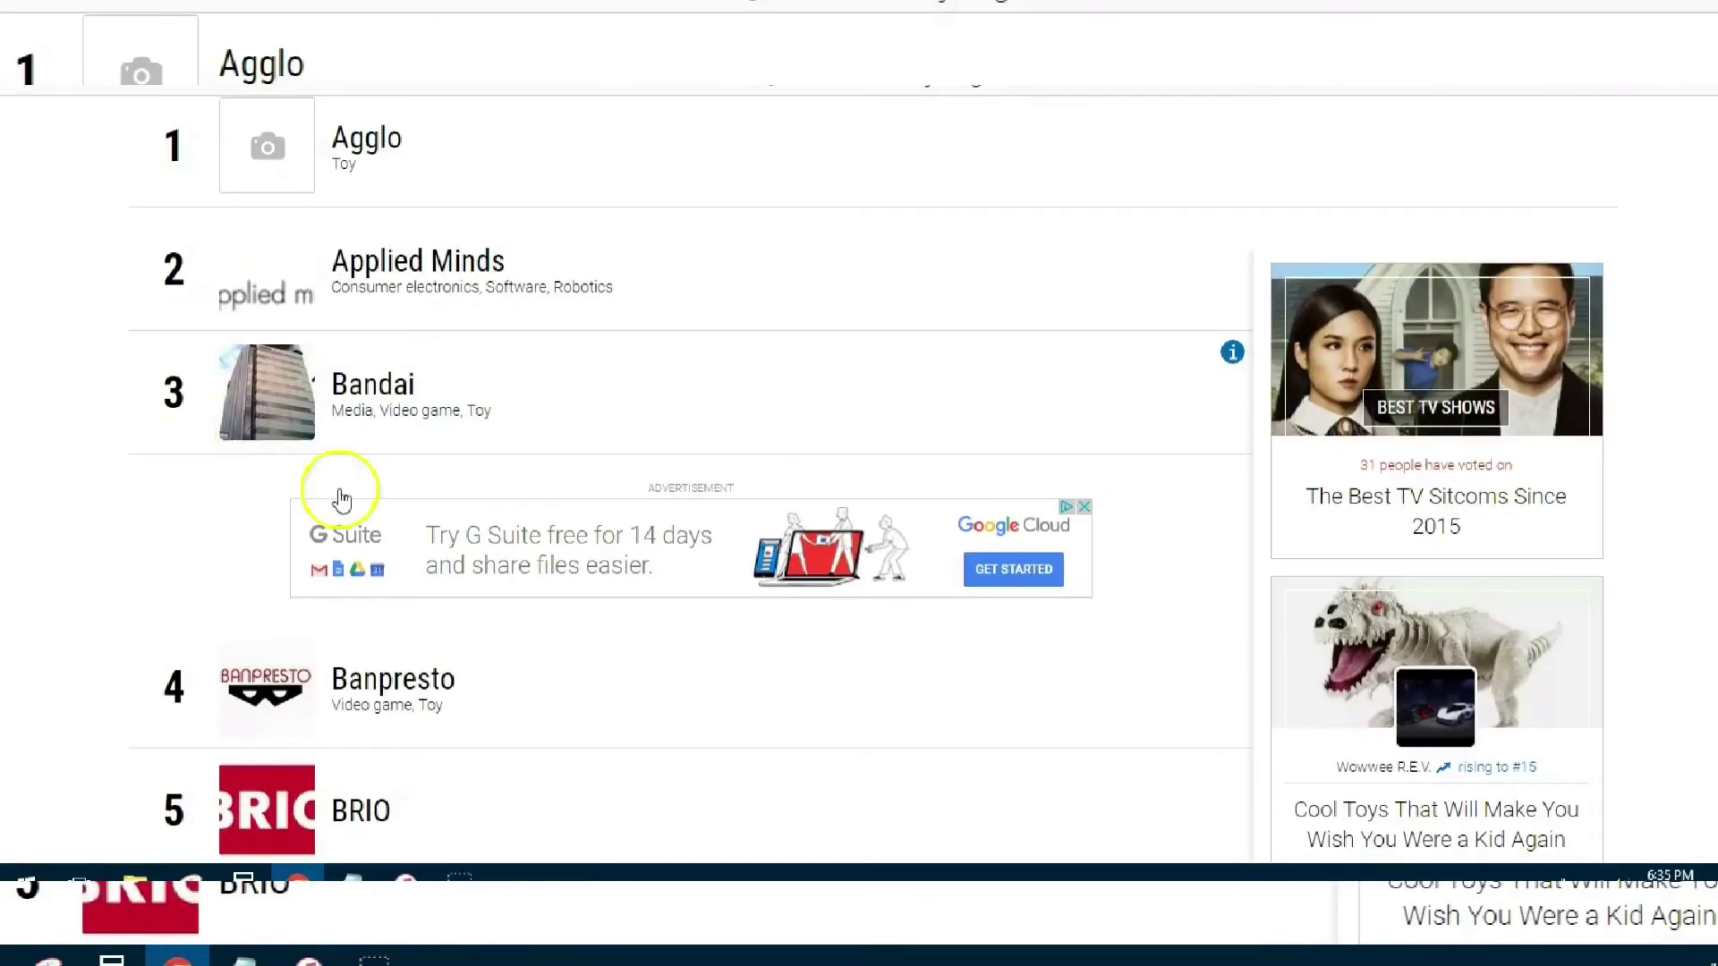
{"action": "scroll", "coordinate": [358, 496], "scroll_direction": "down", "scroll_amount": 6}
{"action": "scroll", "coordinate": [380, 513], "scroll_direction": "down", "scroll_amount": 4}
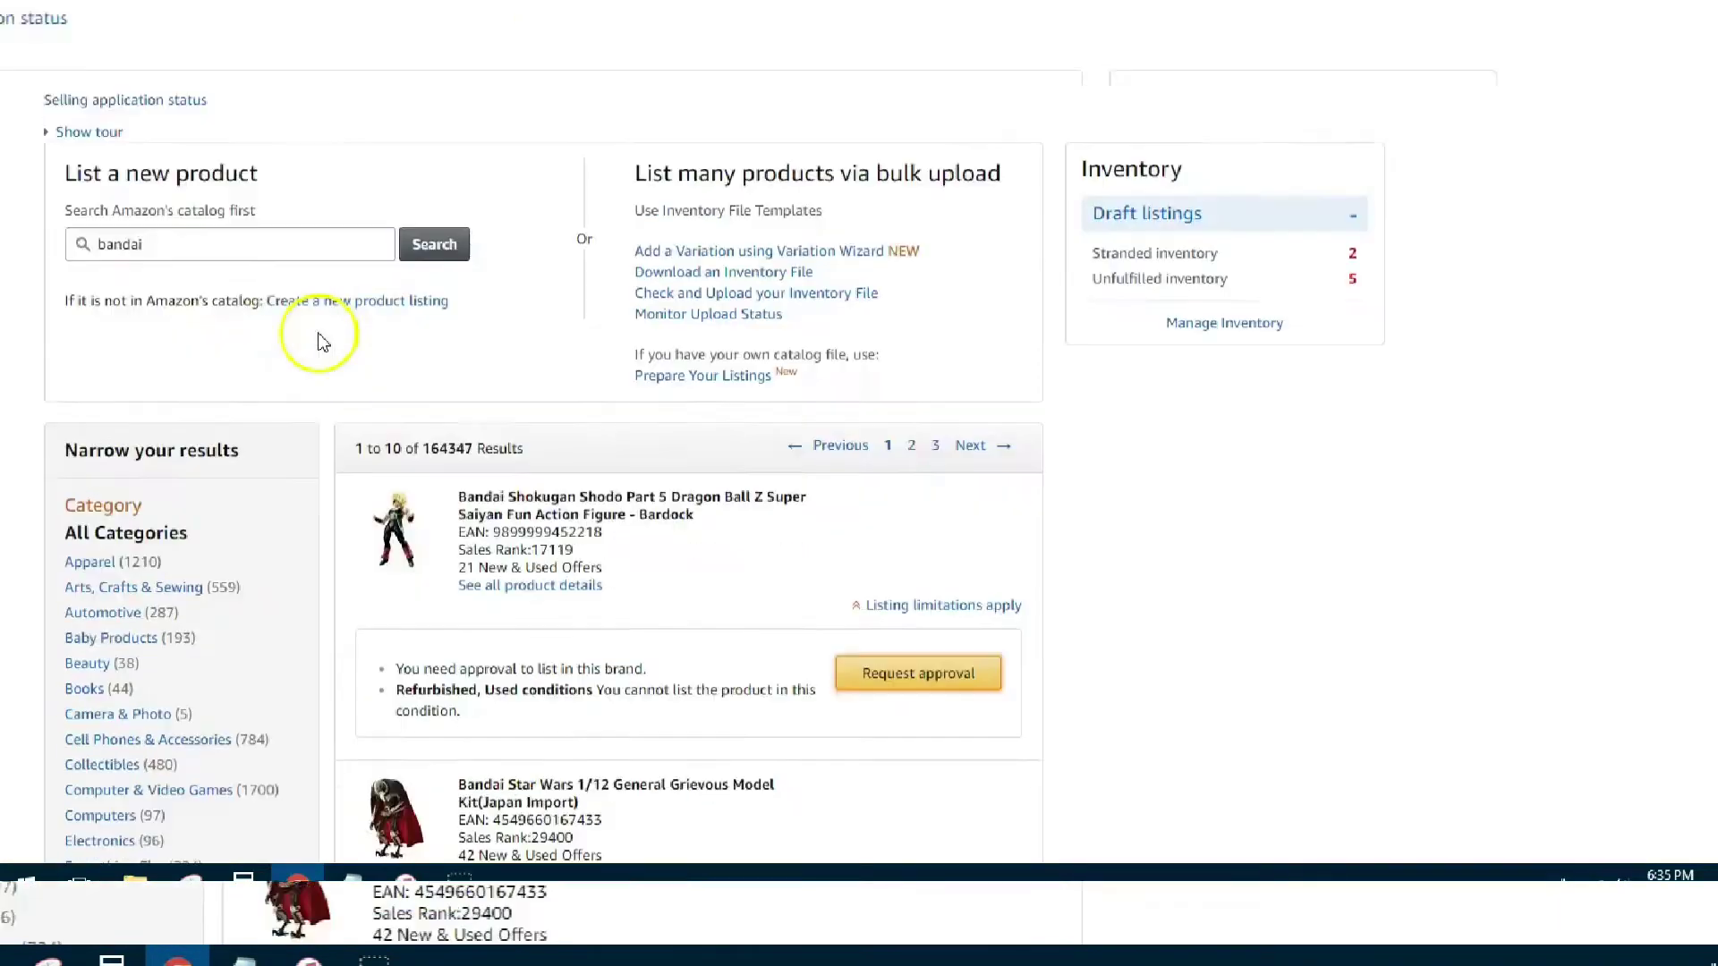
- Search Seller Central's catalog for 'fisher price' using the suggestion
{"action": "type", "text": "fish"}
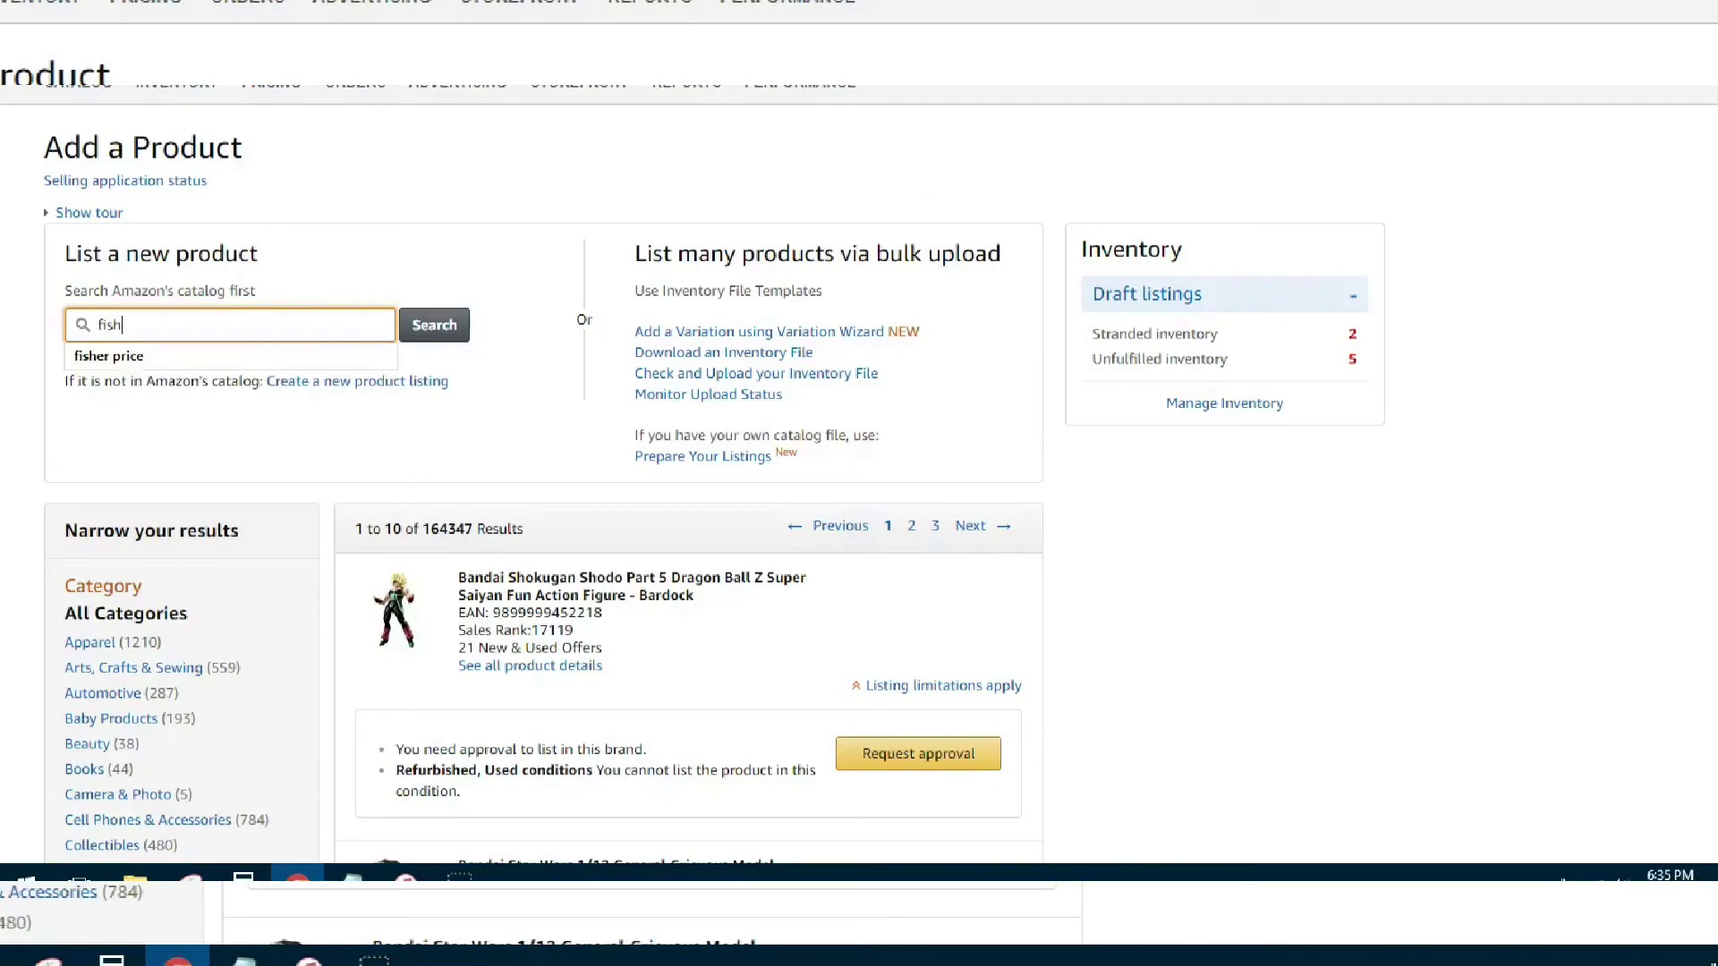
{"action": "type", "text": "er"}
{"action": "key", "text": "Down"}
{"action": "key", "text": "Return"}
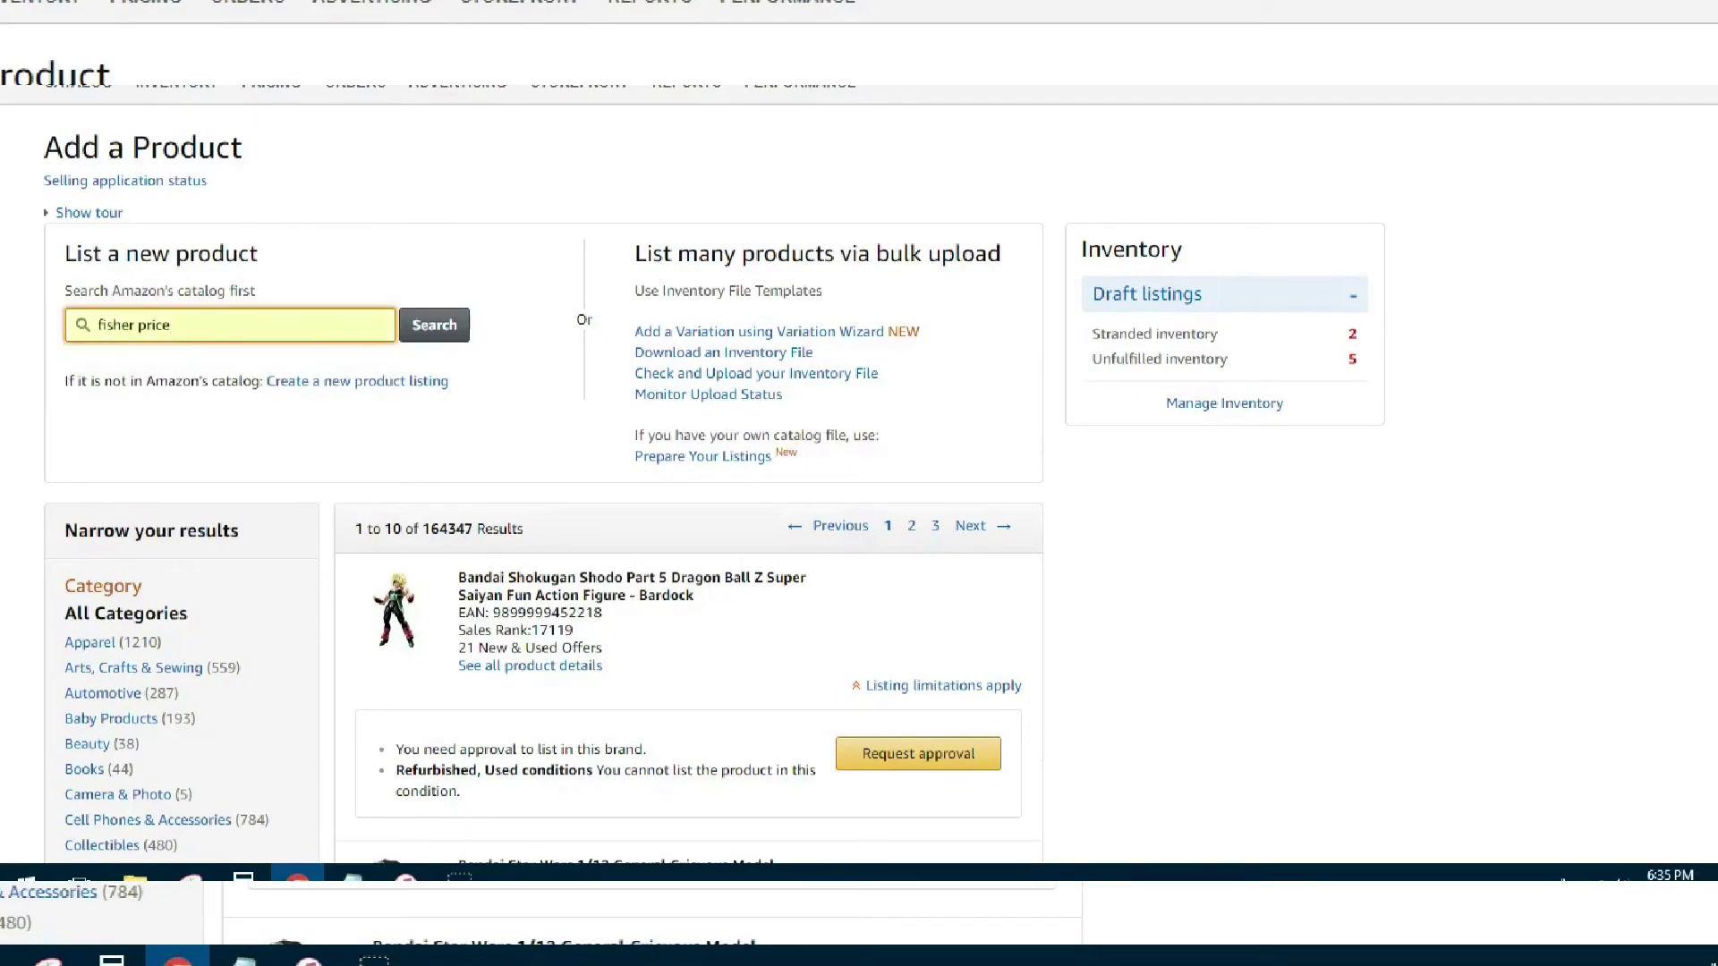
{"action": "left_click", "coordinate": [434, 327]}
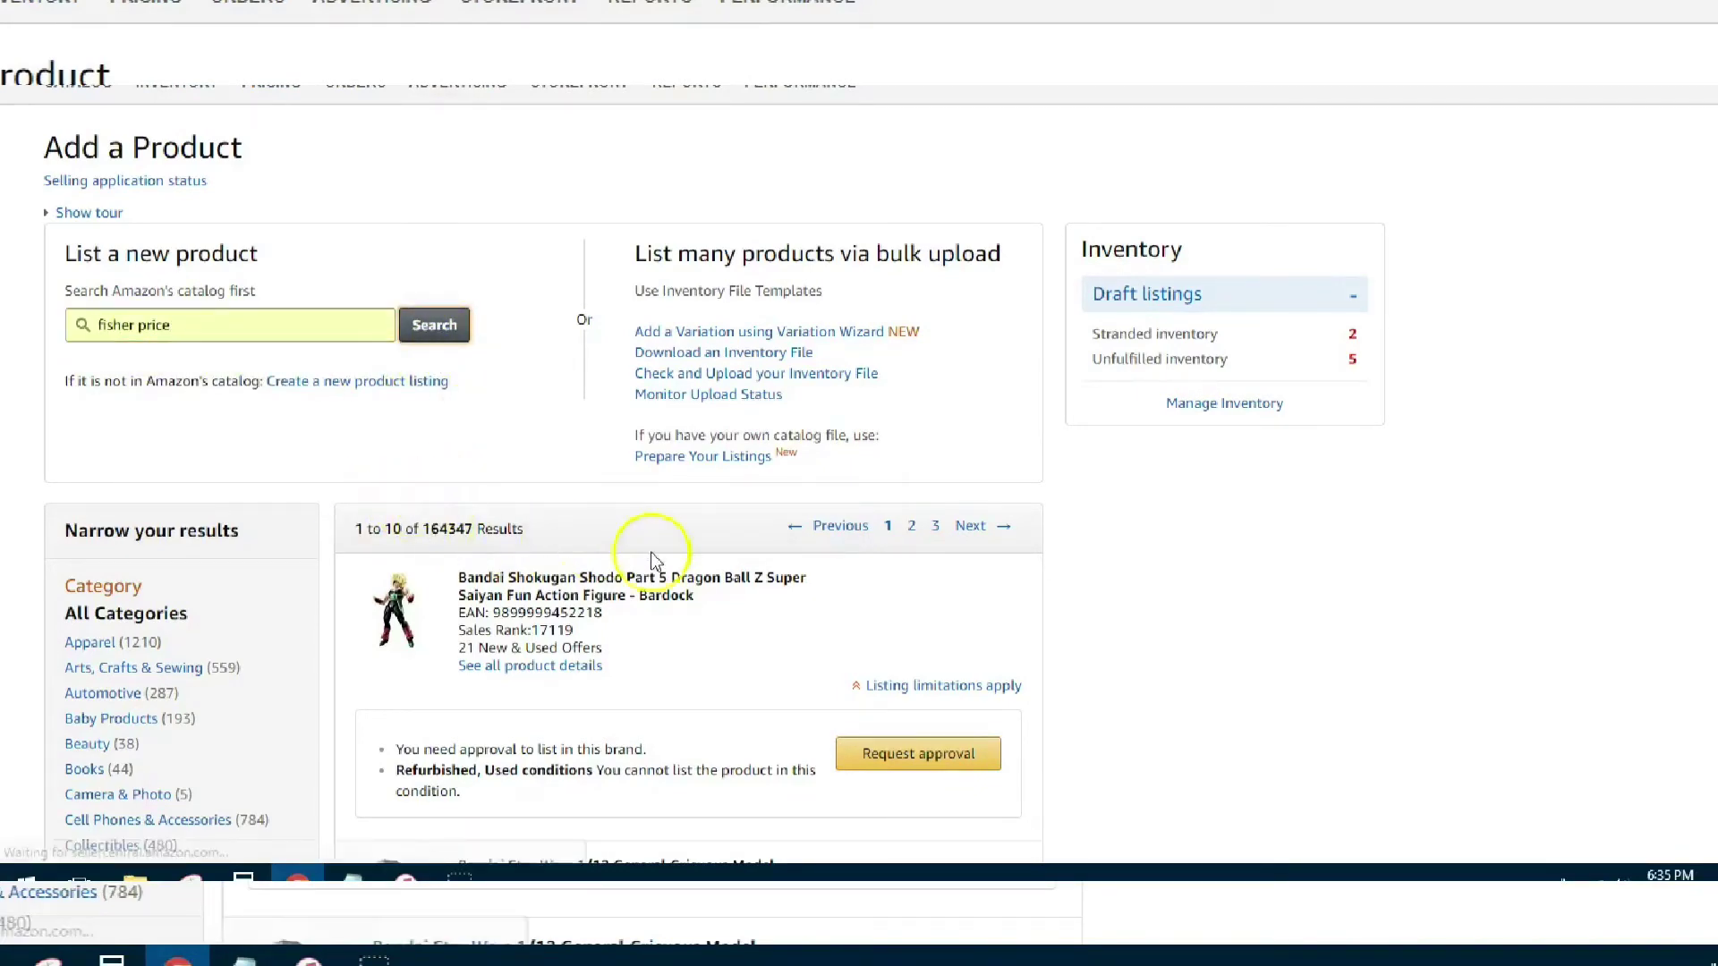
- Scroll the Ranker toy list, then Google the best electronics brands from the address bar
{"action": "scroll", "coordinate": [659, 567], "scroll_direction": "down", "scroll_amount": 4}
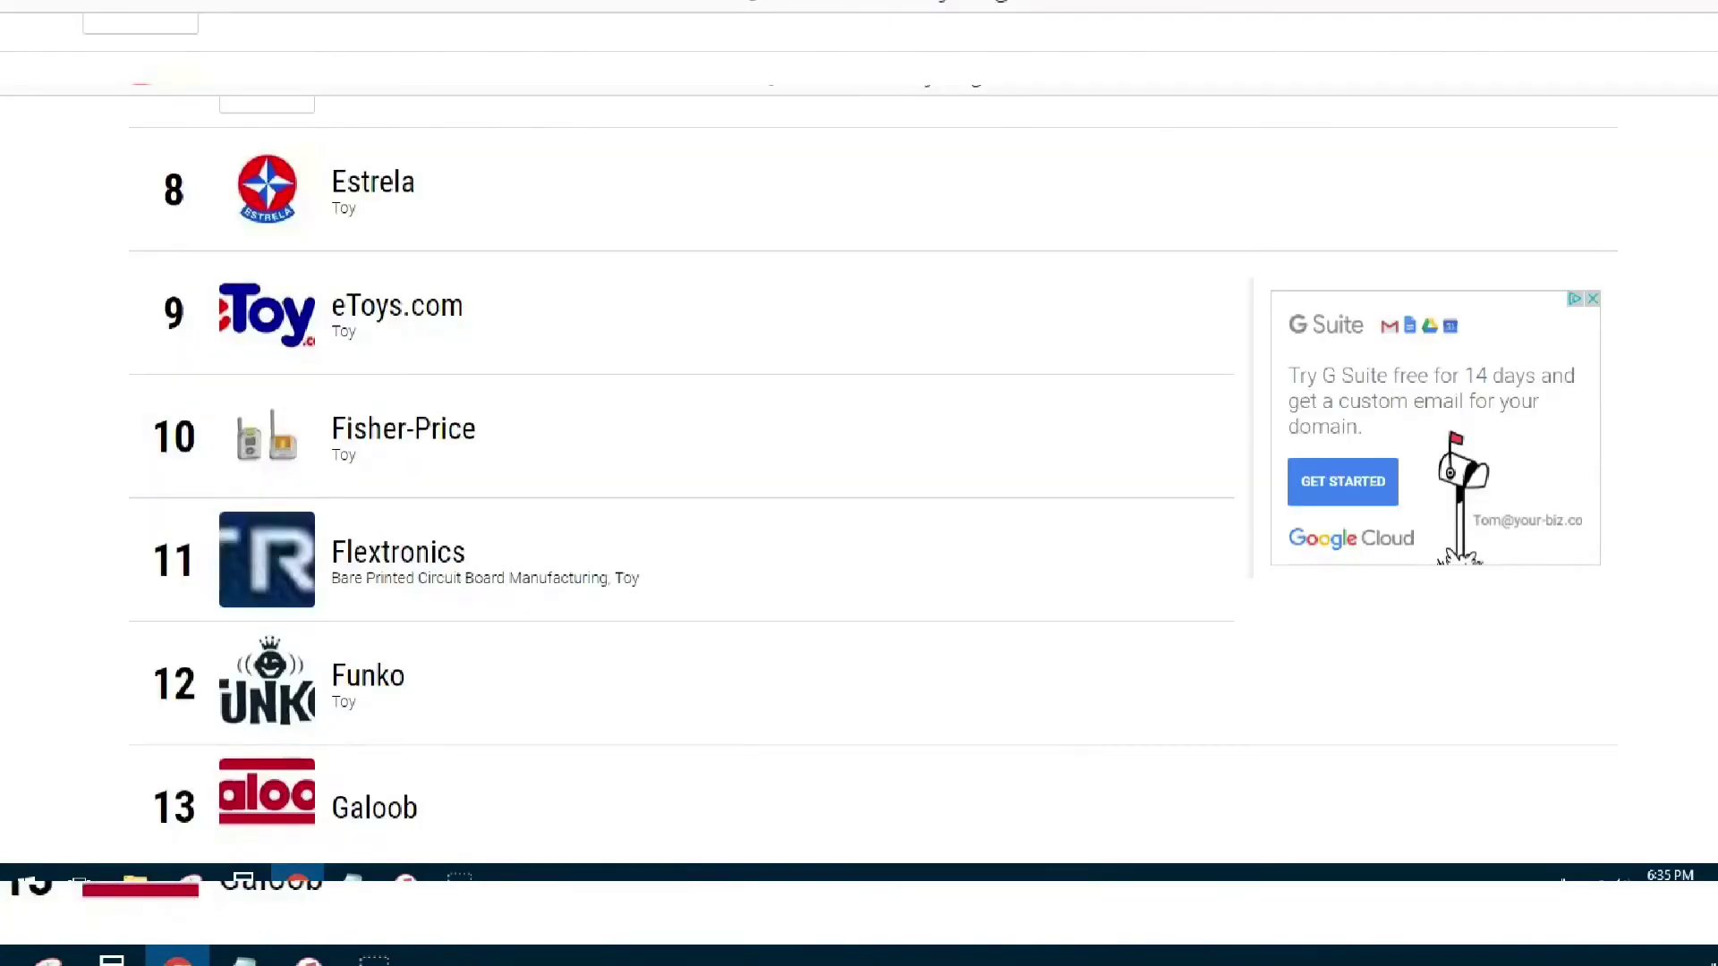
{"action": "scroll", "coordinate": [541, 526], "scroll_direction": "down", "scroll_amount": 5}
{"action": "scroll", "coordinate": [540, 526], "scroll_direction": "down", "scroll_amount": 8}
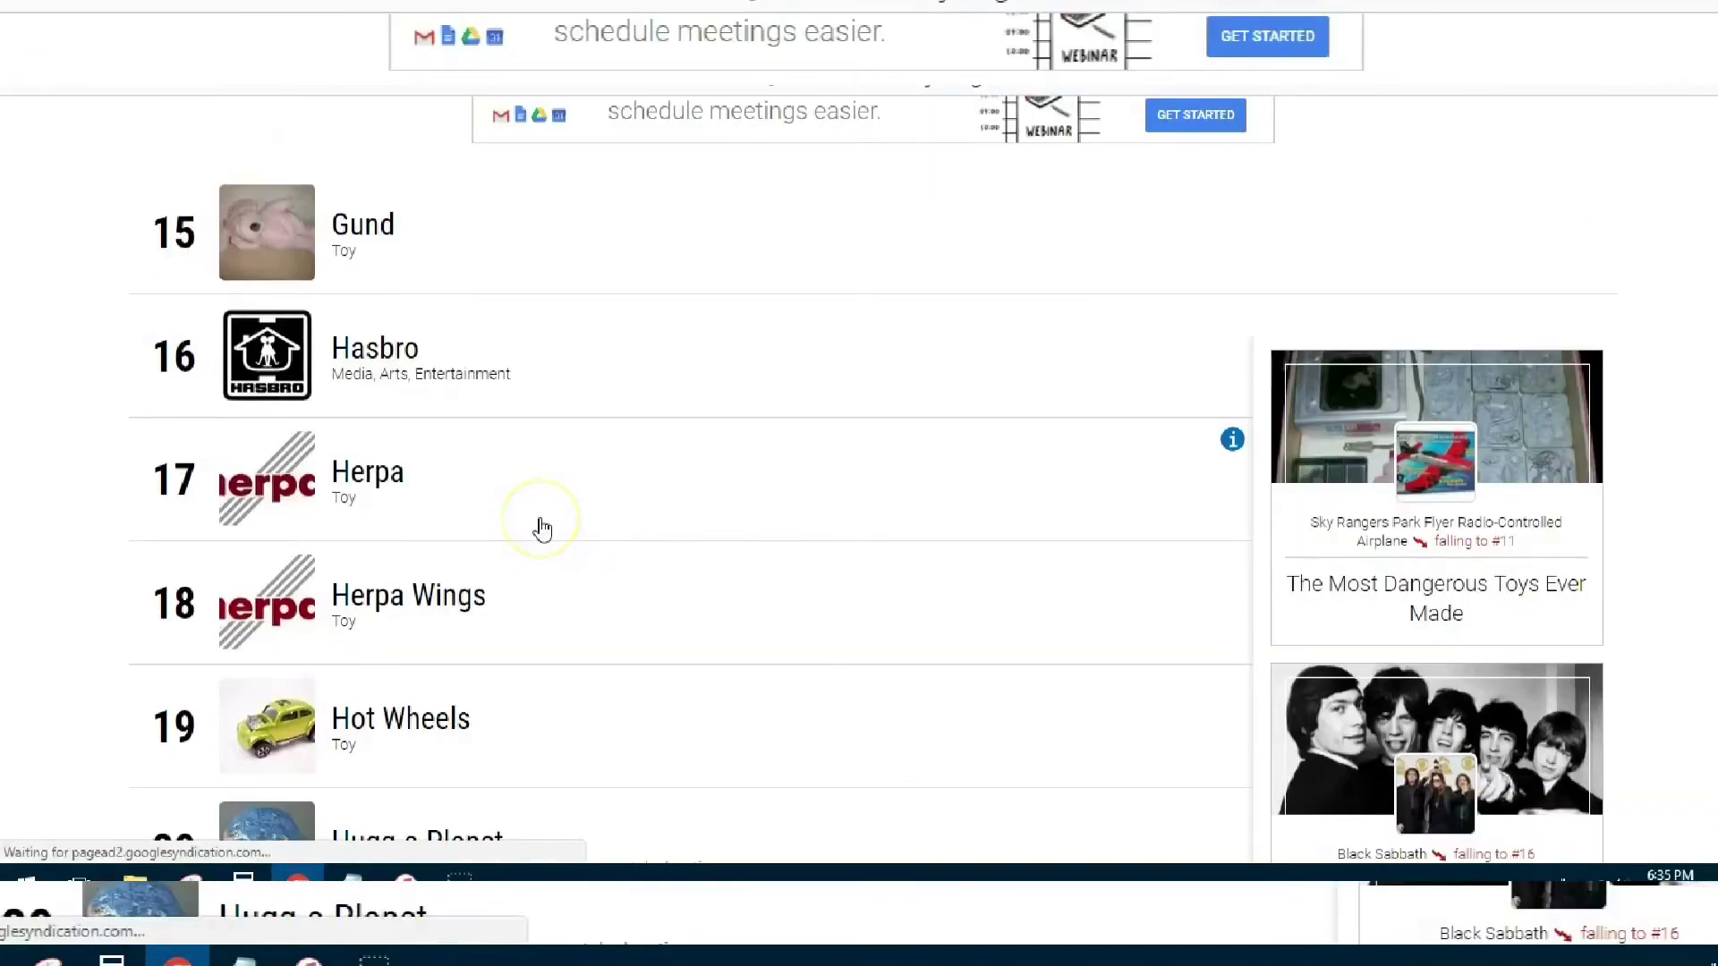
{"action": "scroll", "coordinate": [441, 576], "scroll_direction": "down", "scroll_amount": 3}
{"action": "scroll", "coordinate": [436, 580], "scroll_direction": "up", "scroll_amount": 15}
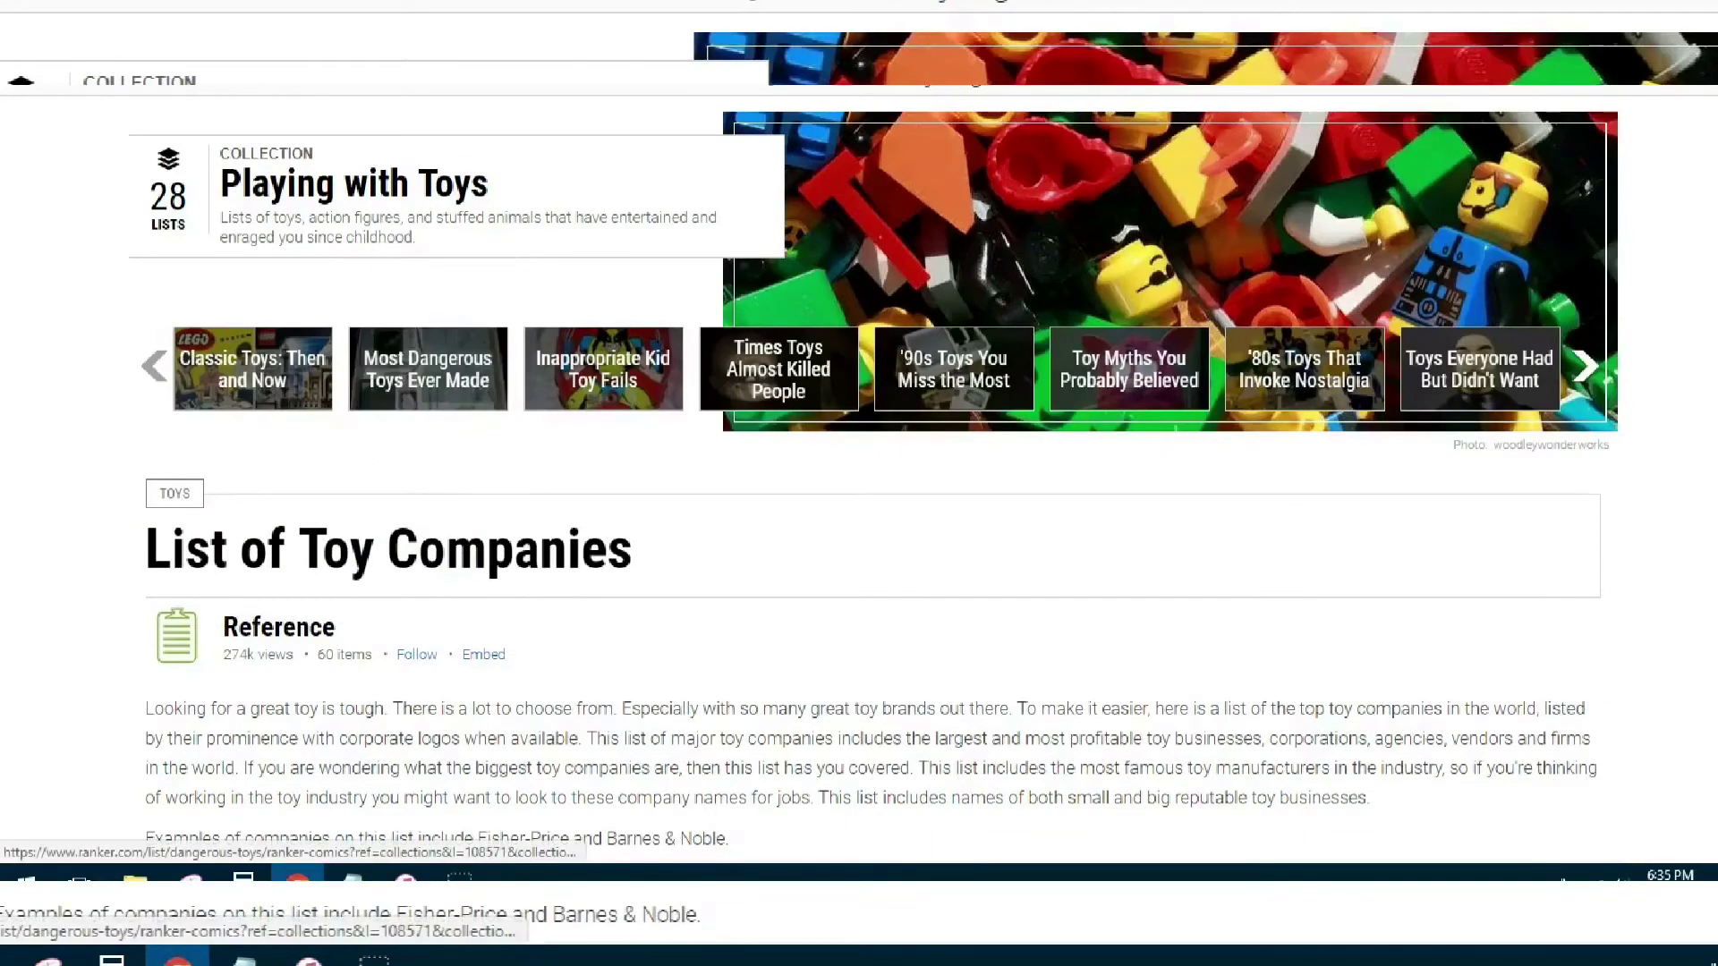
{"action": "key", "text": "ctrl+l"}
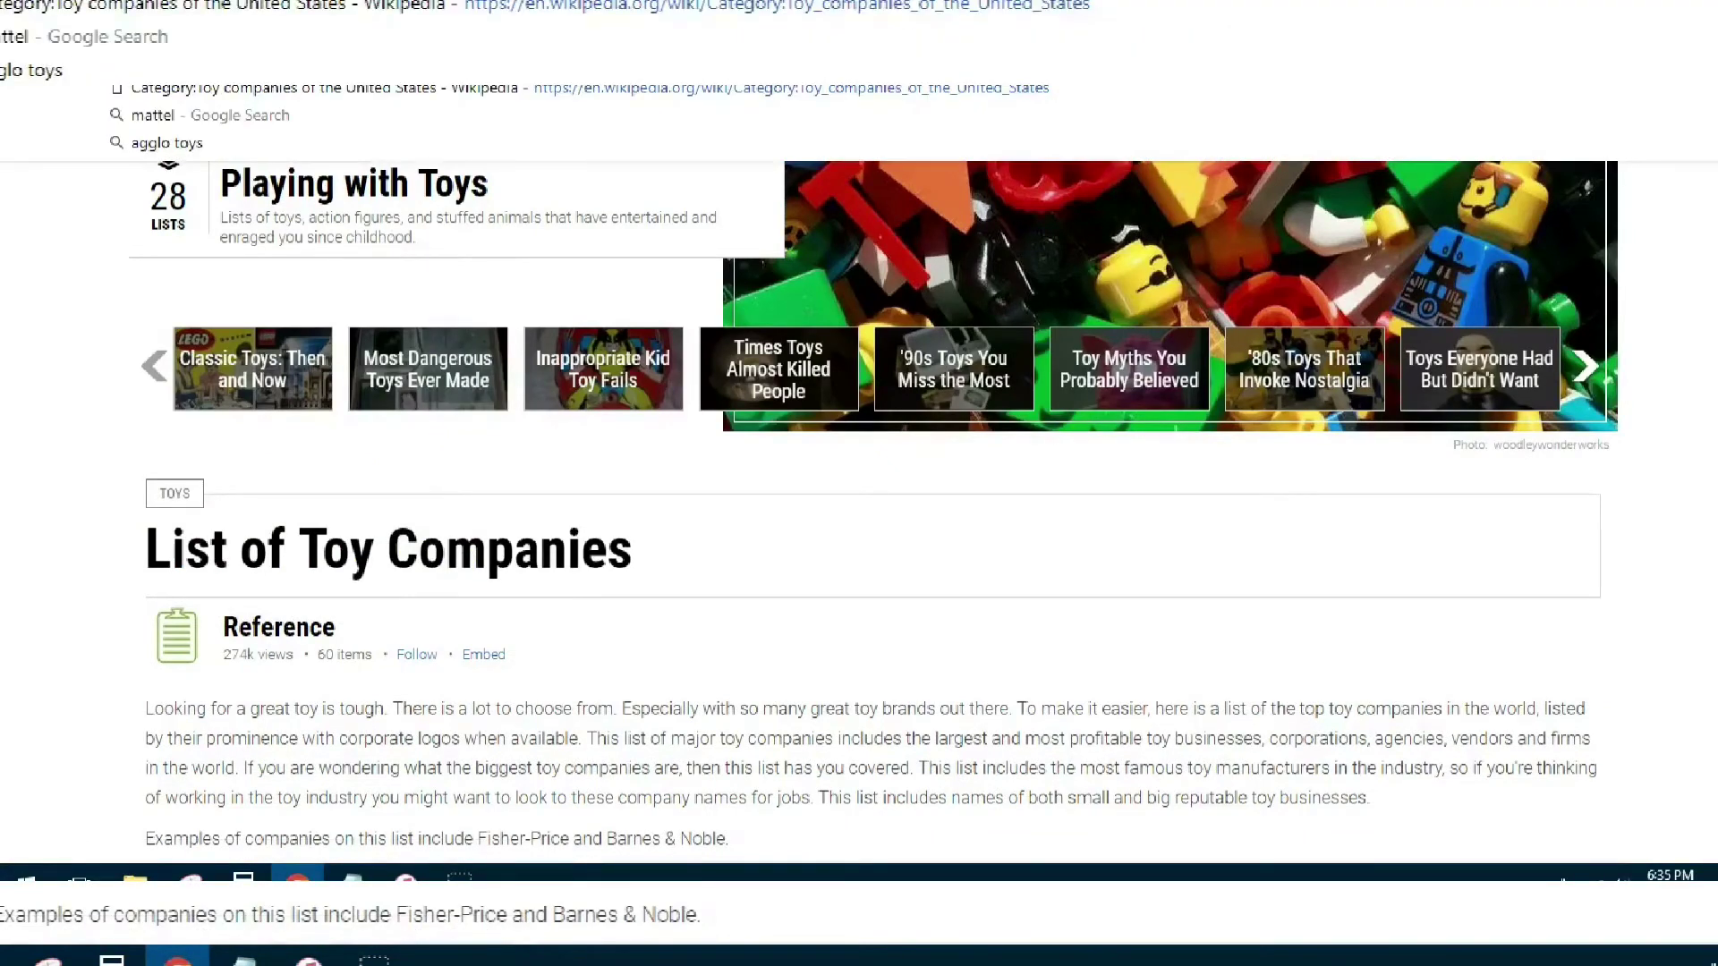
{"action": "type", "text": "best electric"}
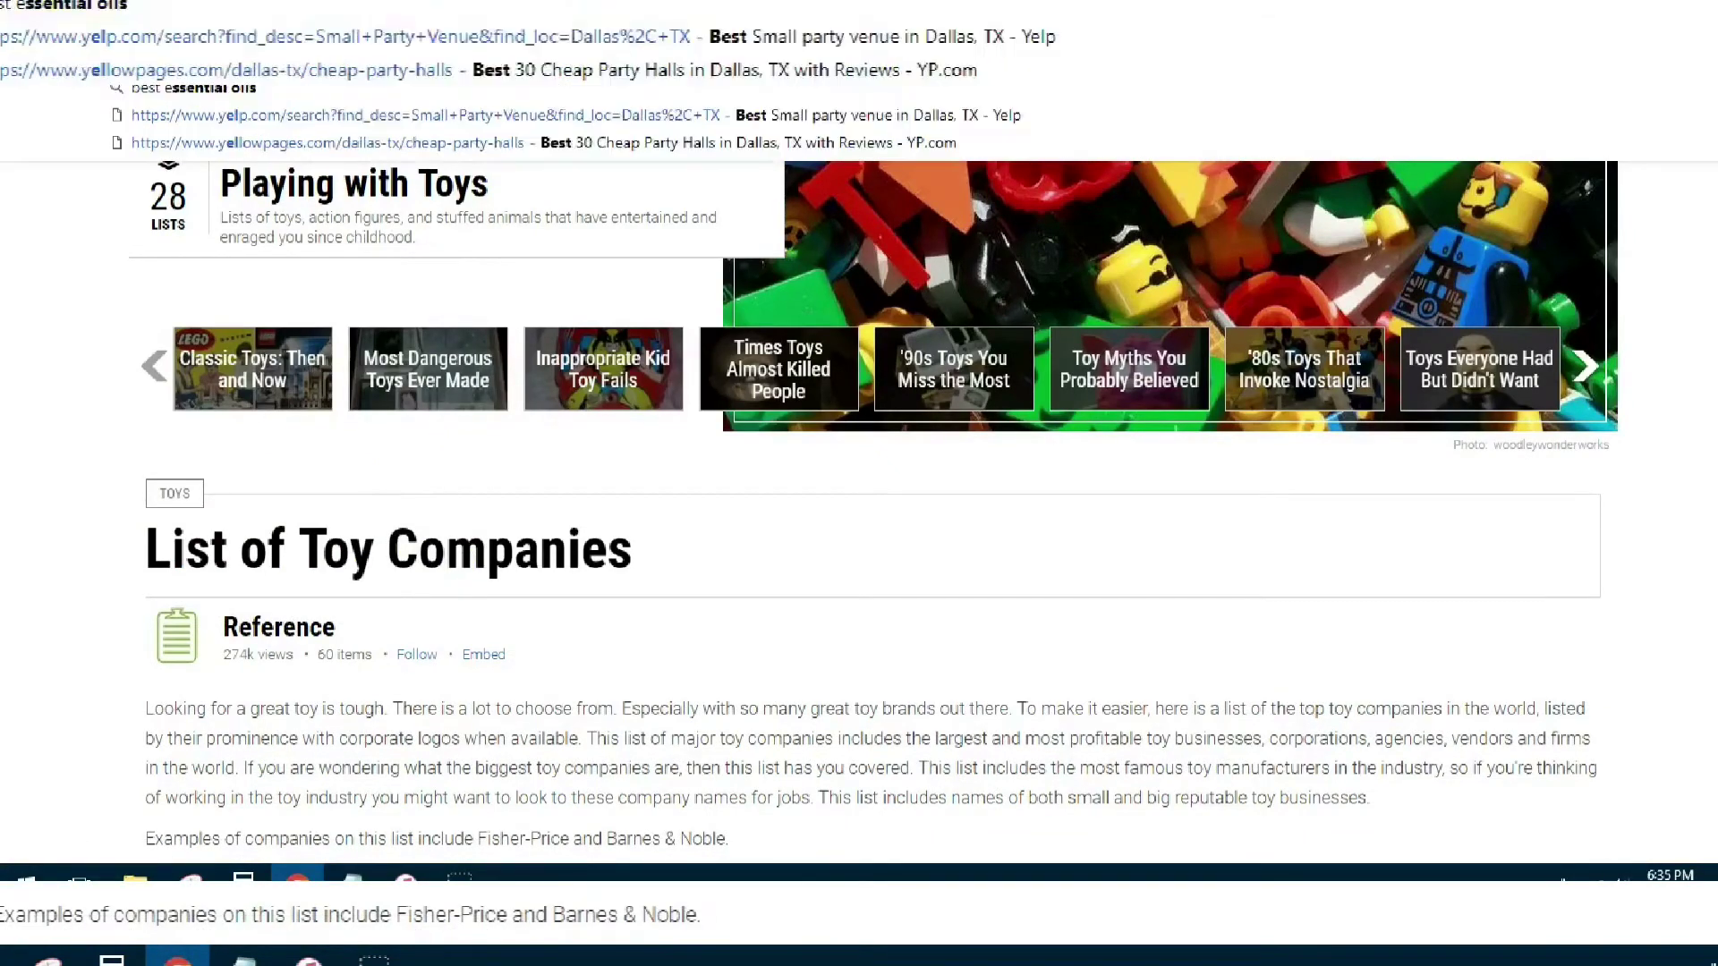
{"action": "type", "text": "onic"}
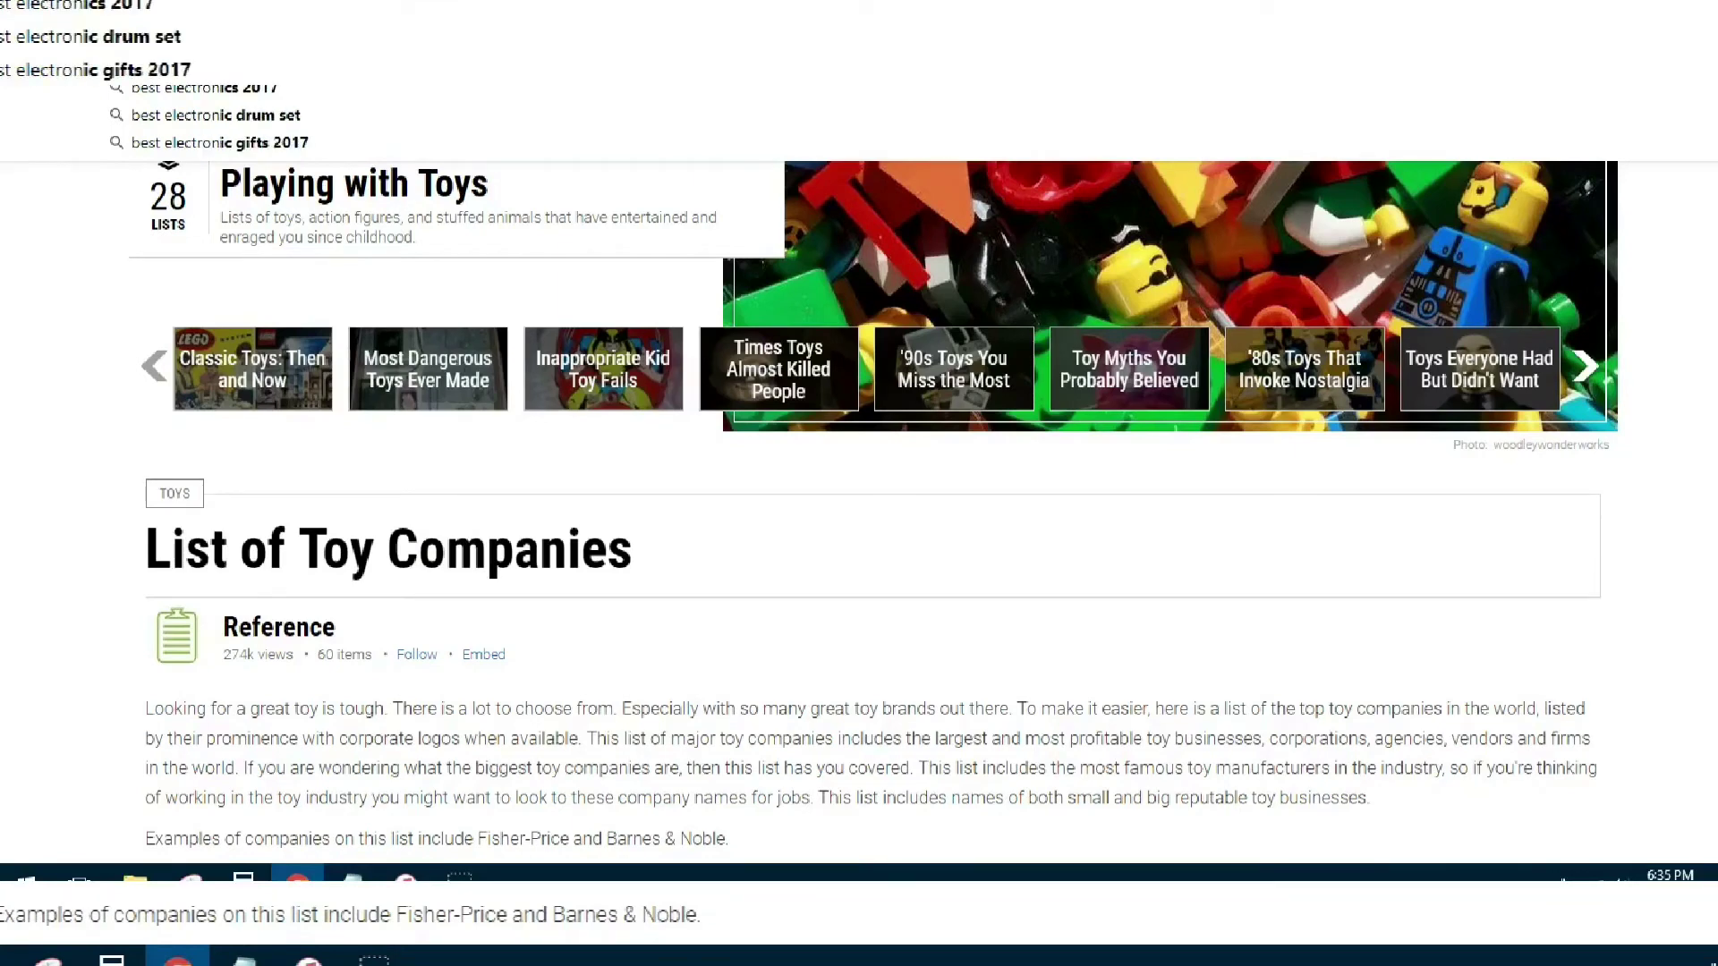
{"action": "type", "text": "s brand"}
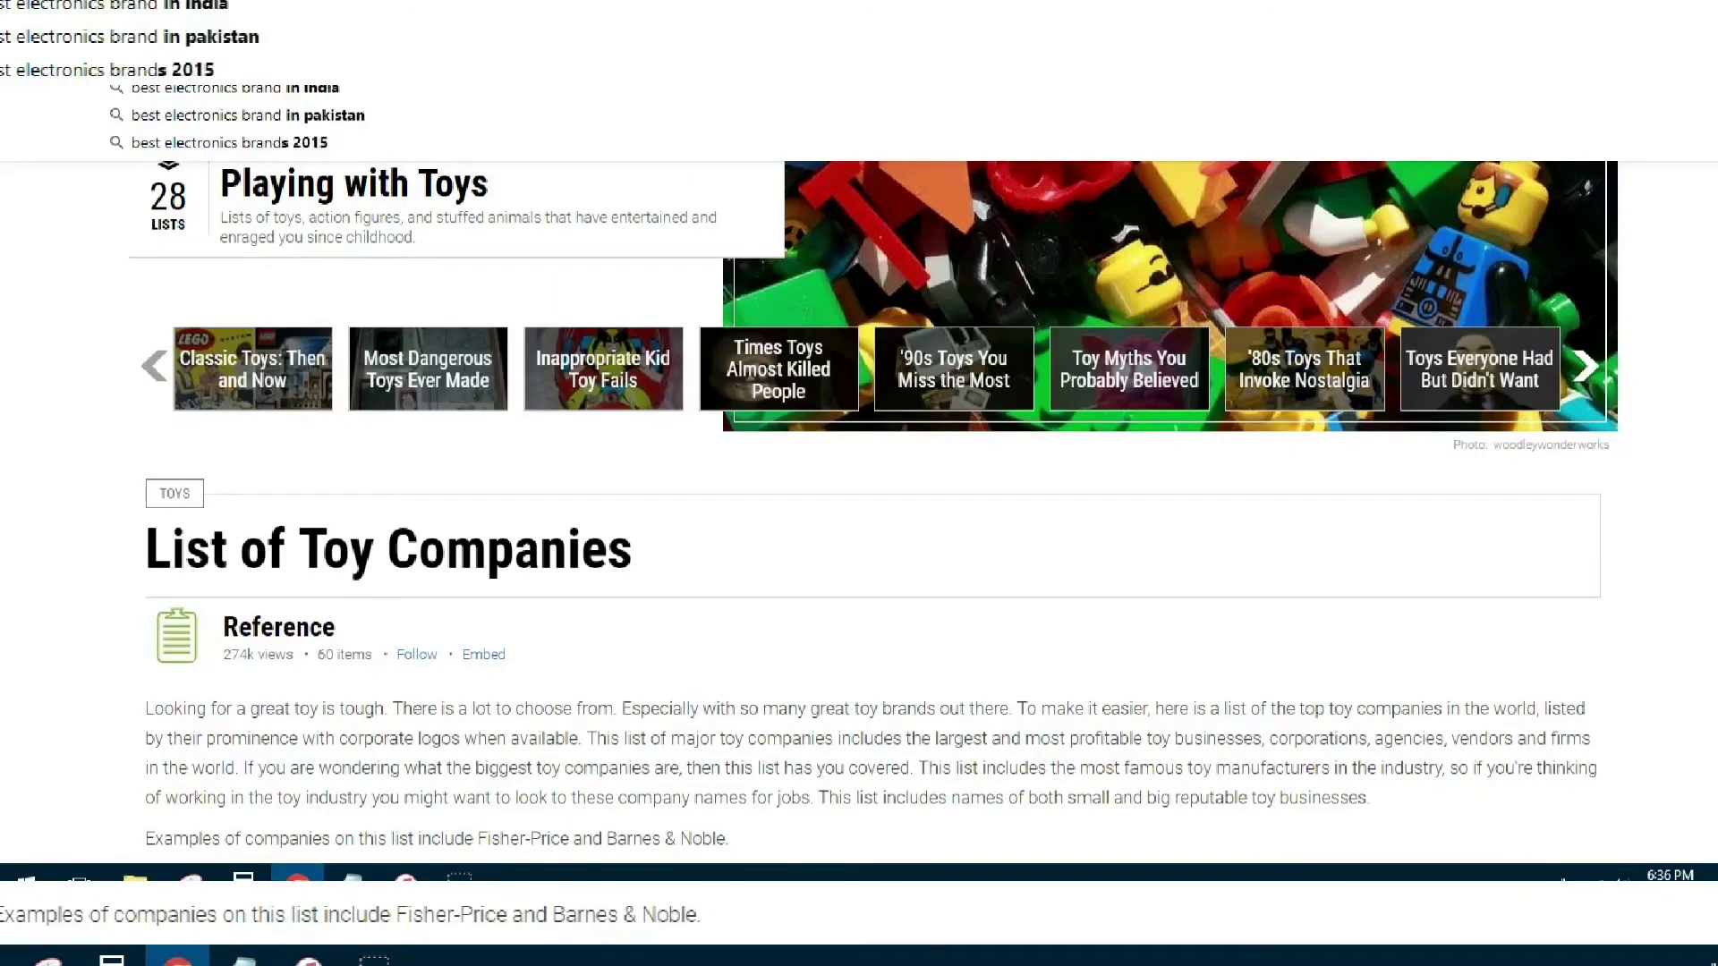
{"action": "key", "text": "Return"}
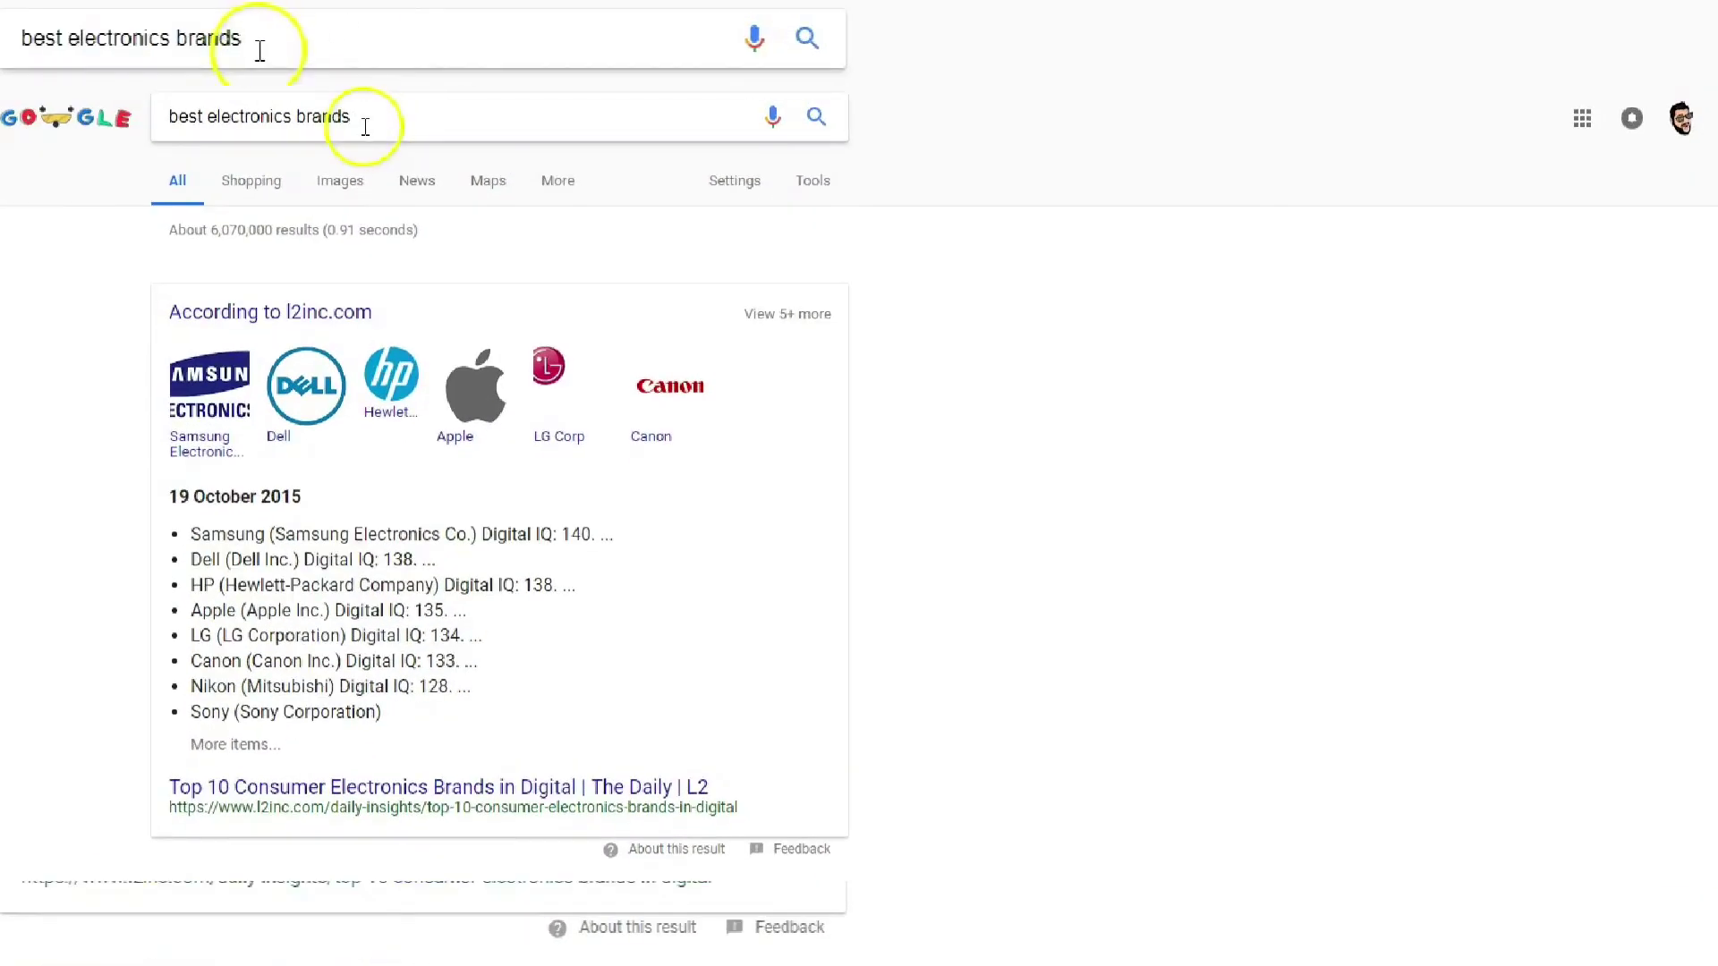
- Scroll the L2 article down to its top 10 consumer electronics brands chart, where Nikon ranks seventh
{"action": "scroll", "coordinate": [340, 540], "scroll_direction": "down", "scroll_amount": 3}
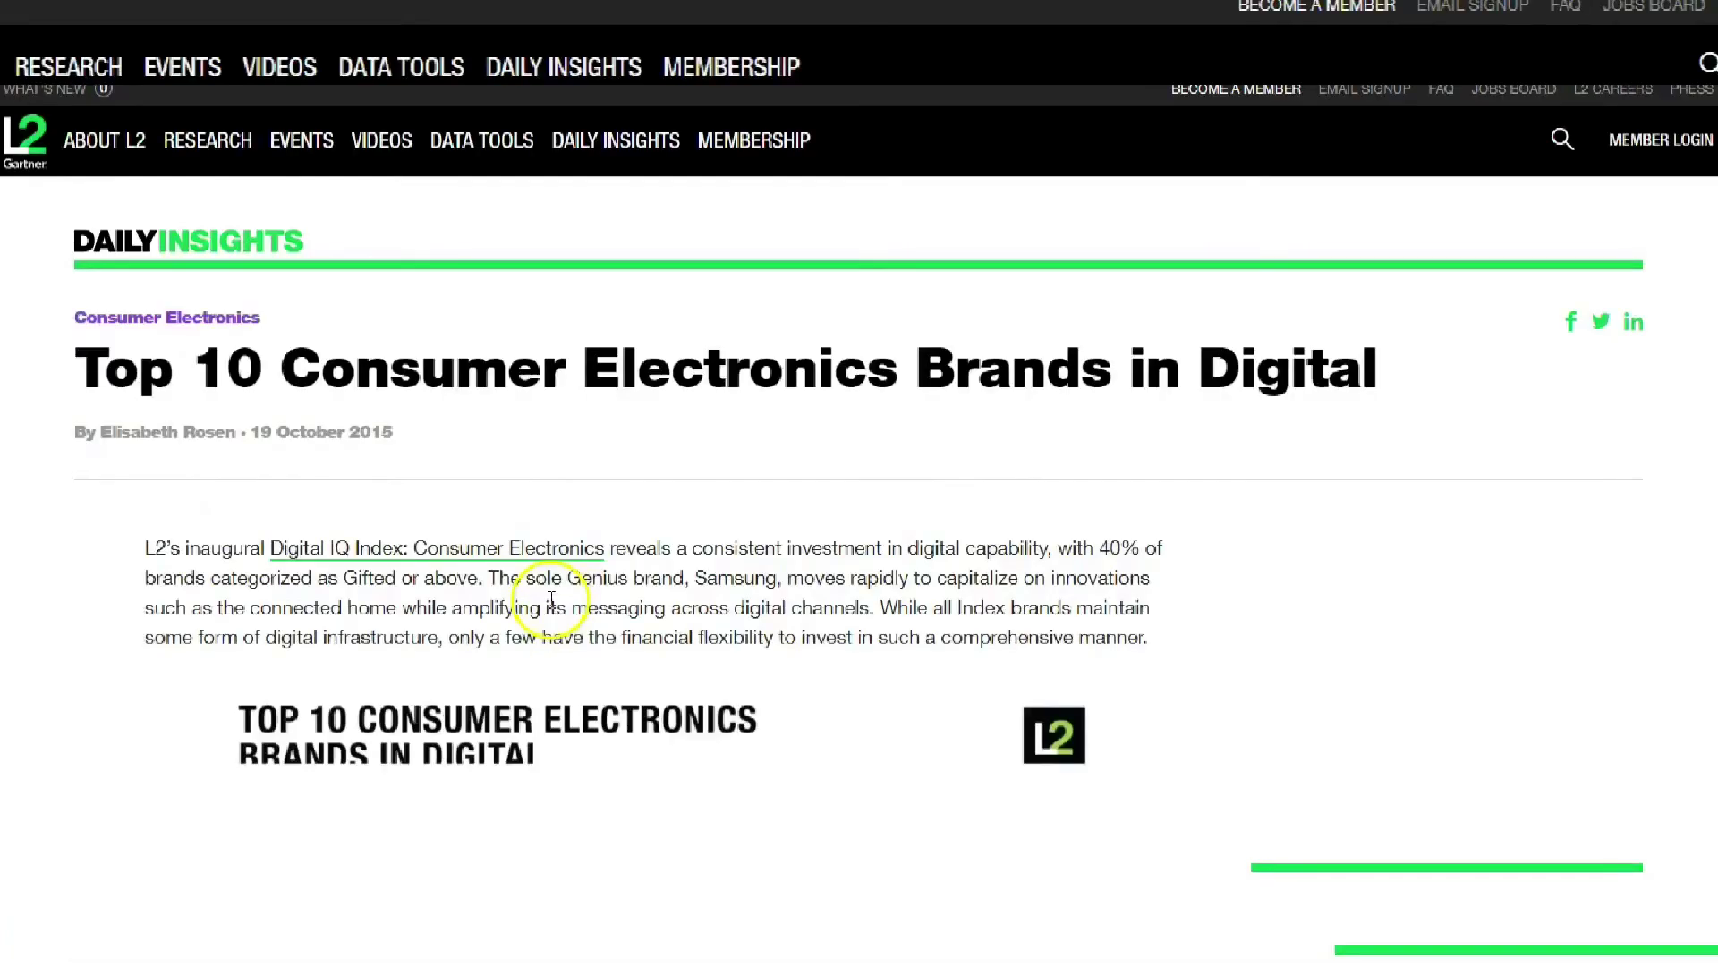
{"action": "scroll", "coordinate": [550, 594], "scroll_direction": "down", "scroll_amount": 6}
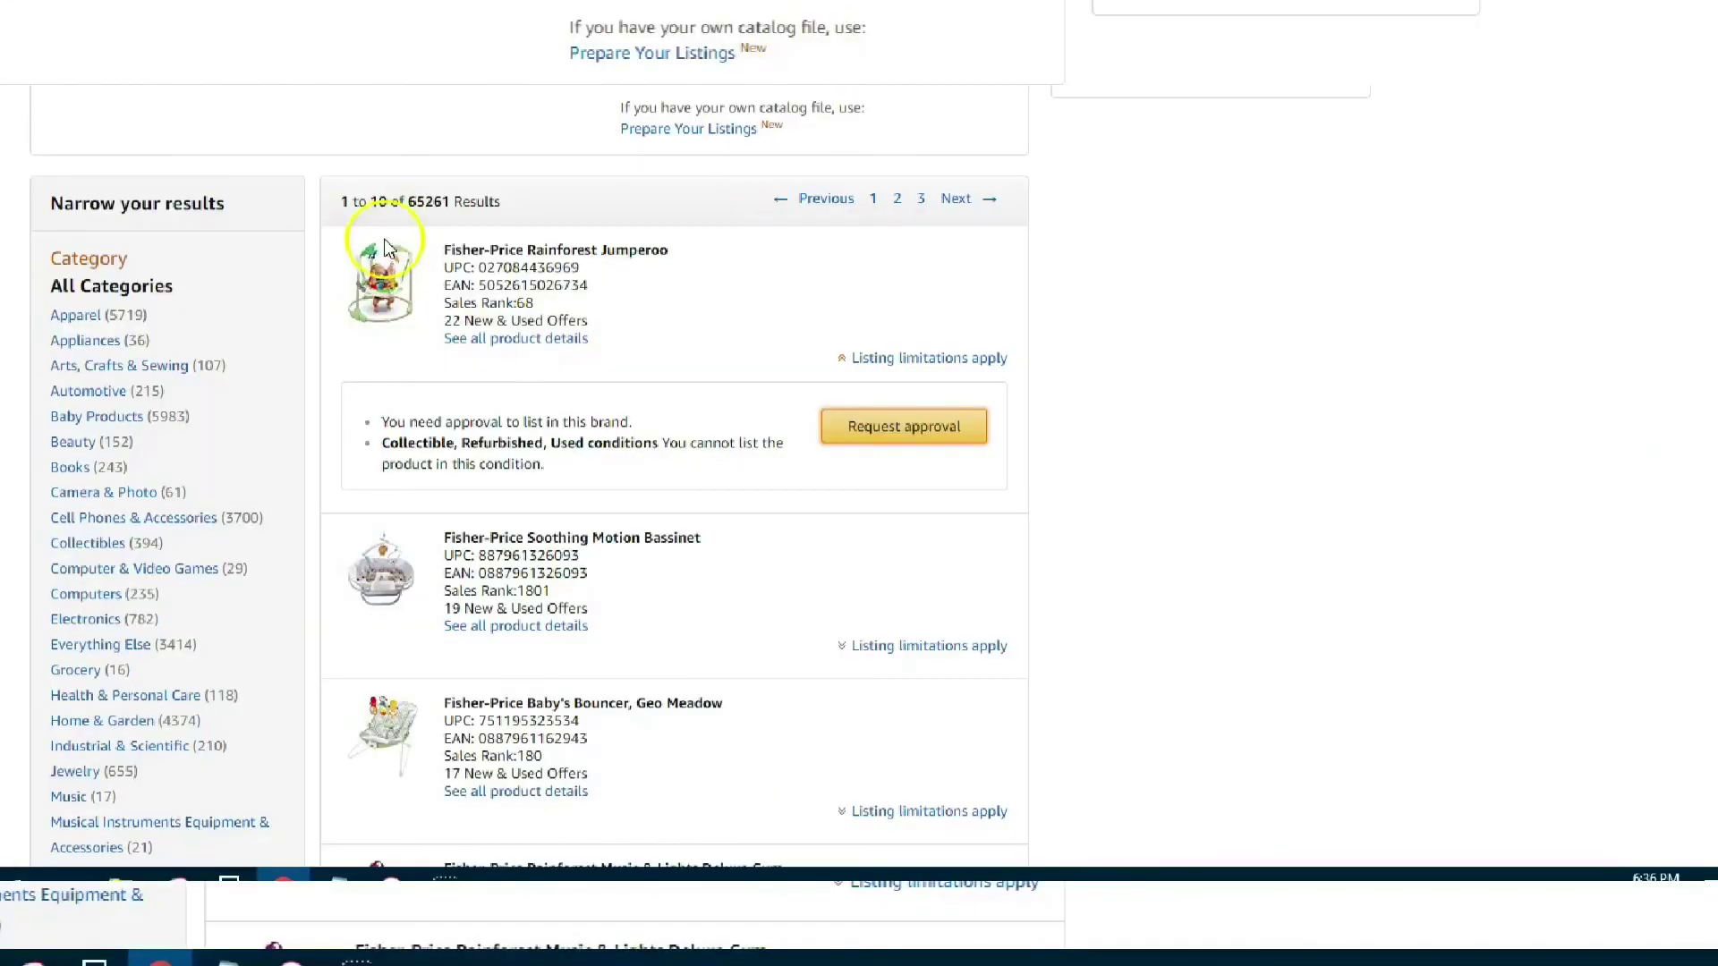
- Replace 'fisher price' in the Add a Product search box with 'nikon'
{"action": "scroll", "coordinate": [384, 239], "scroll_direction": "up", "scroll_amount": 5}
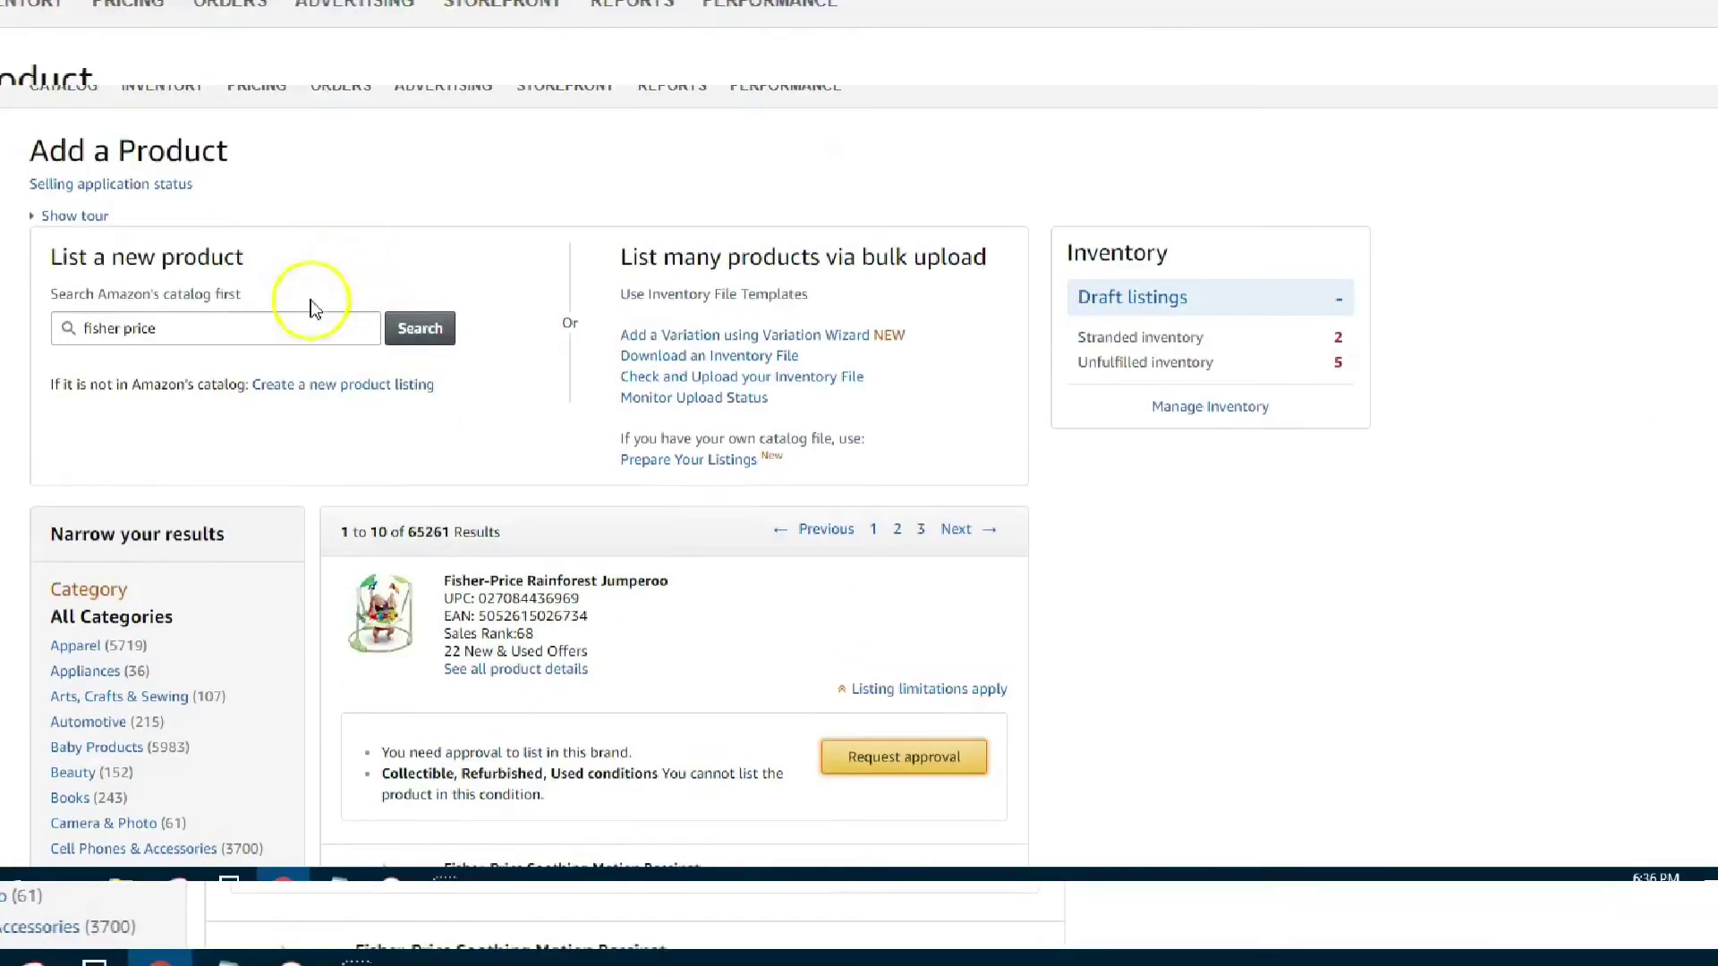
{"action": "left_click_drag", "start_coordinate": [25, 300], "coordinate": [27, 304]}
{"action": "type", "text": "nikon"}
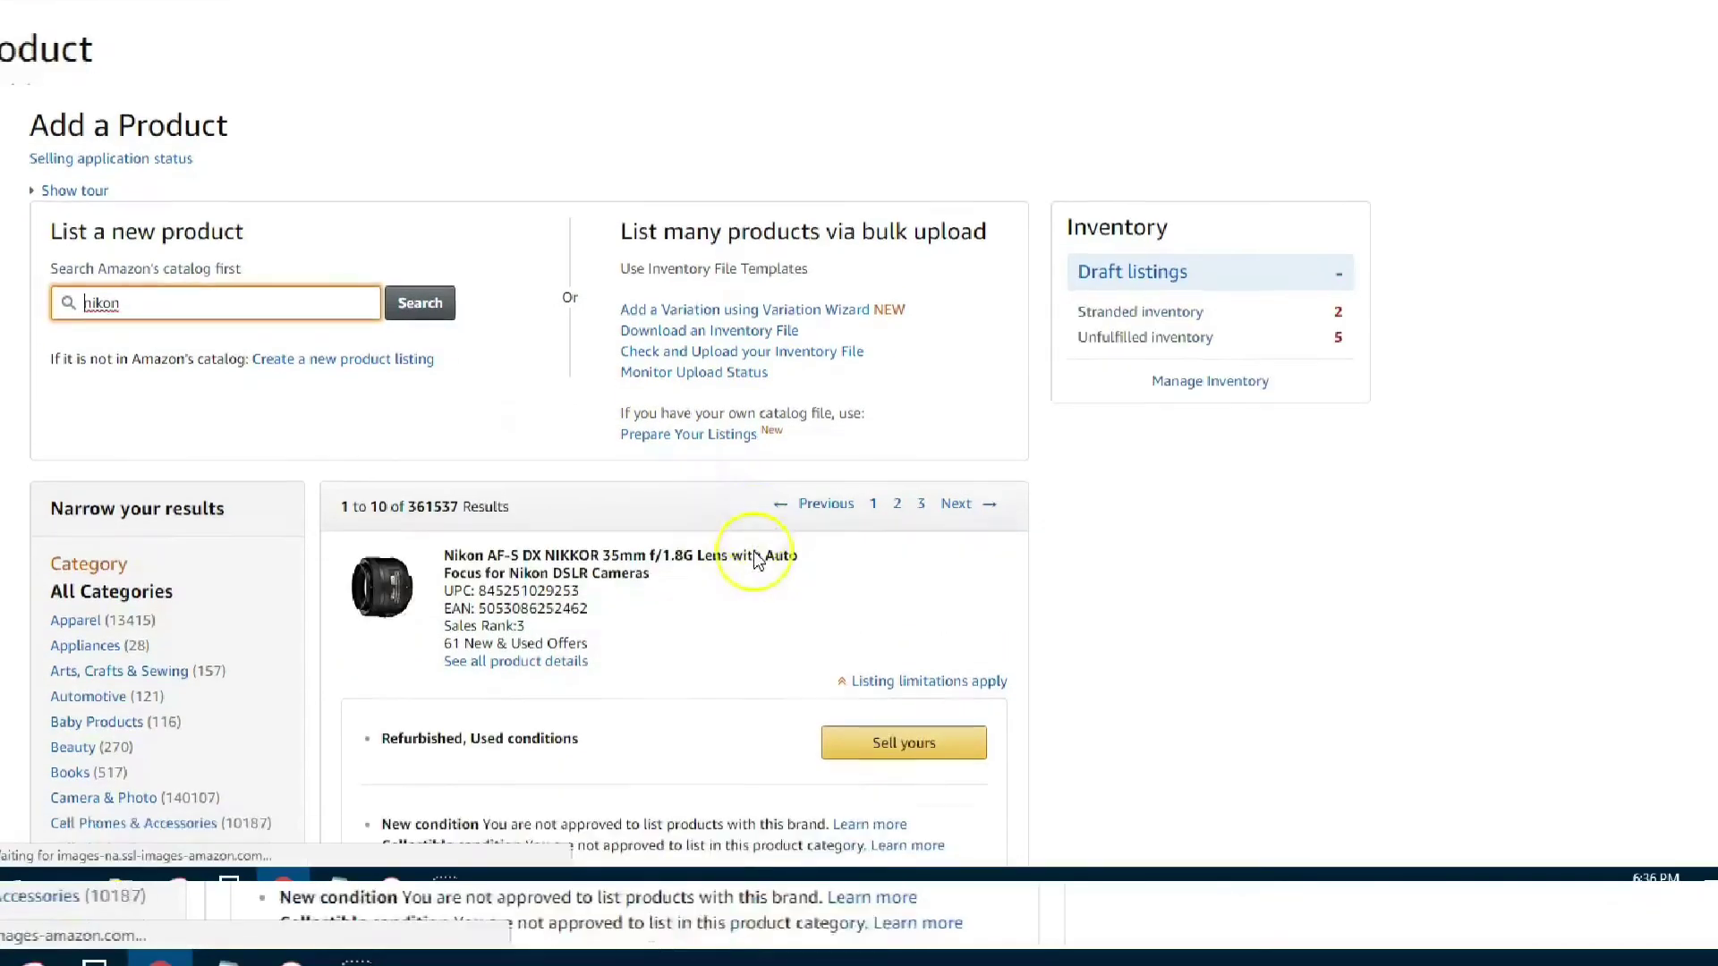
- Review the nikon results, confirming the Nikon lens listings say the brand is not approved
{"action": "scroll", "coordinate": [757, 551], "scroll_direction": "down", "scroll_amount": 3}
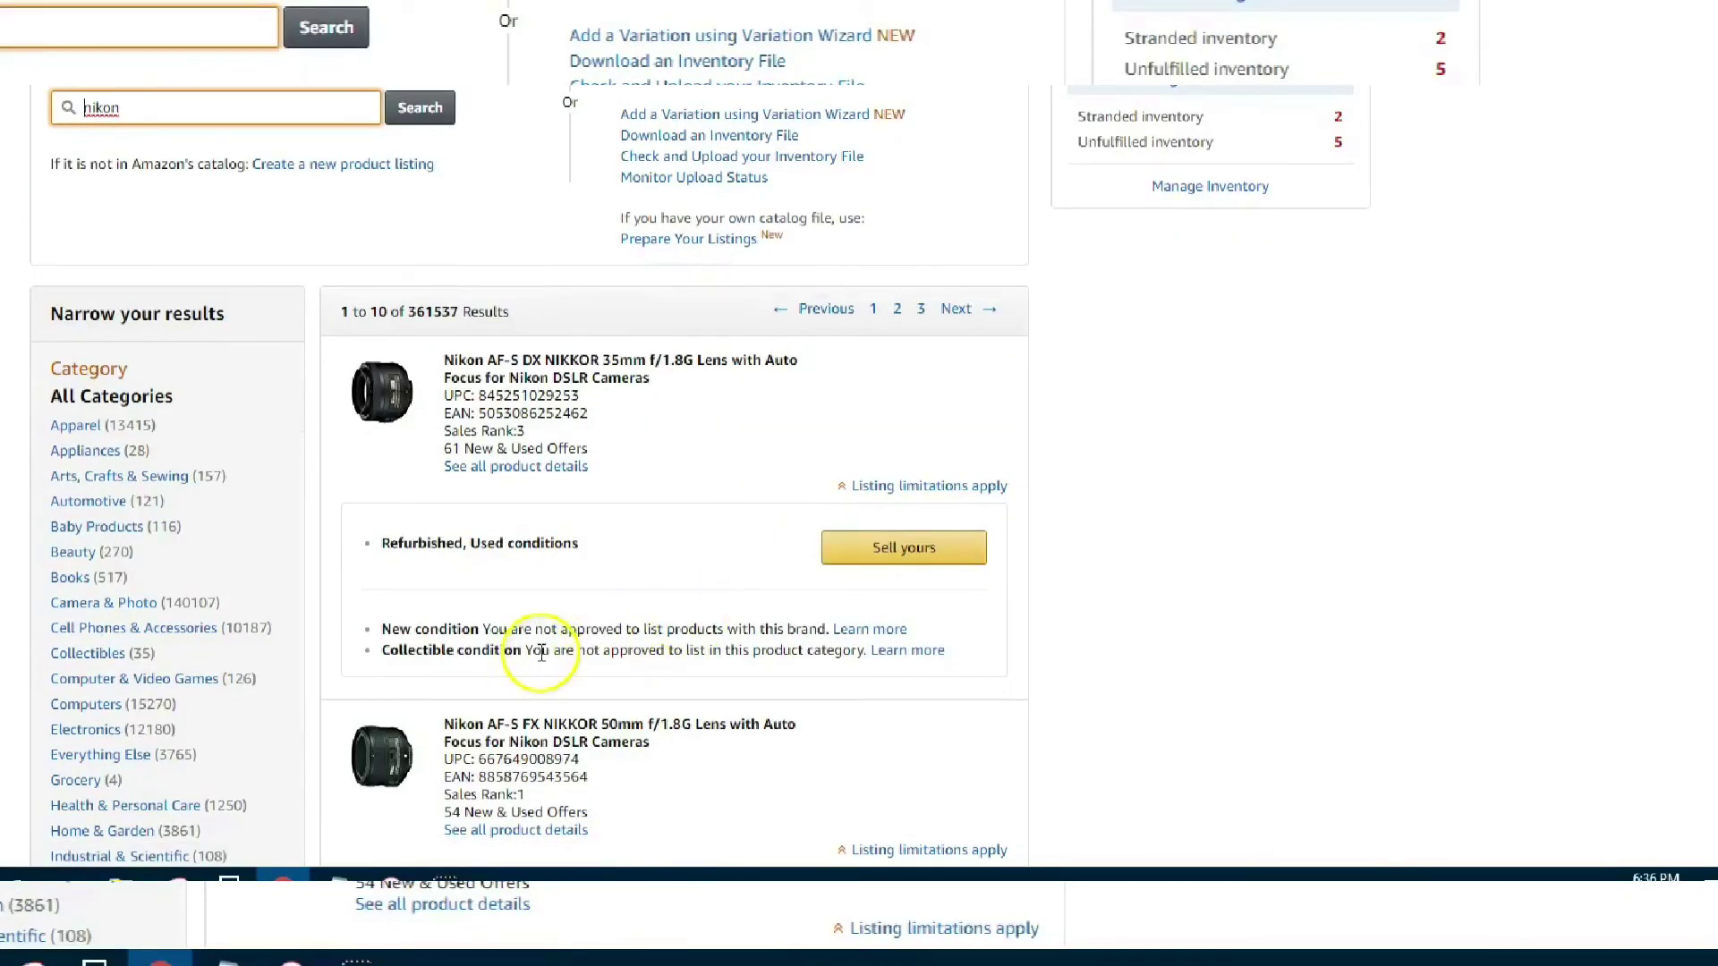
{"action": "left_click_drag", "start_coordinate": [484, 629], "coordinate": [954, 665]}
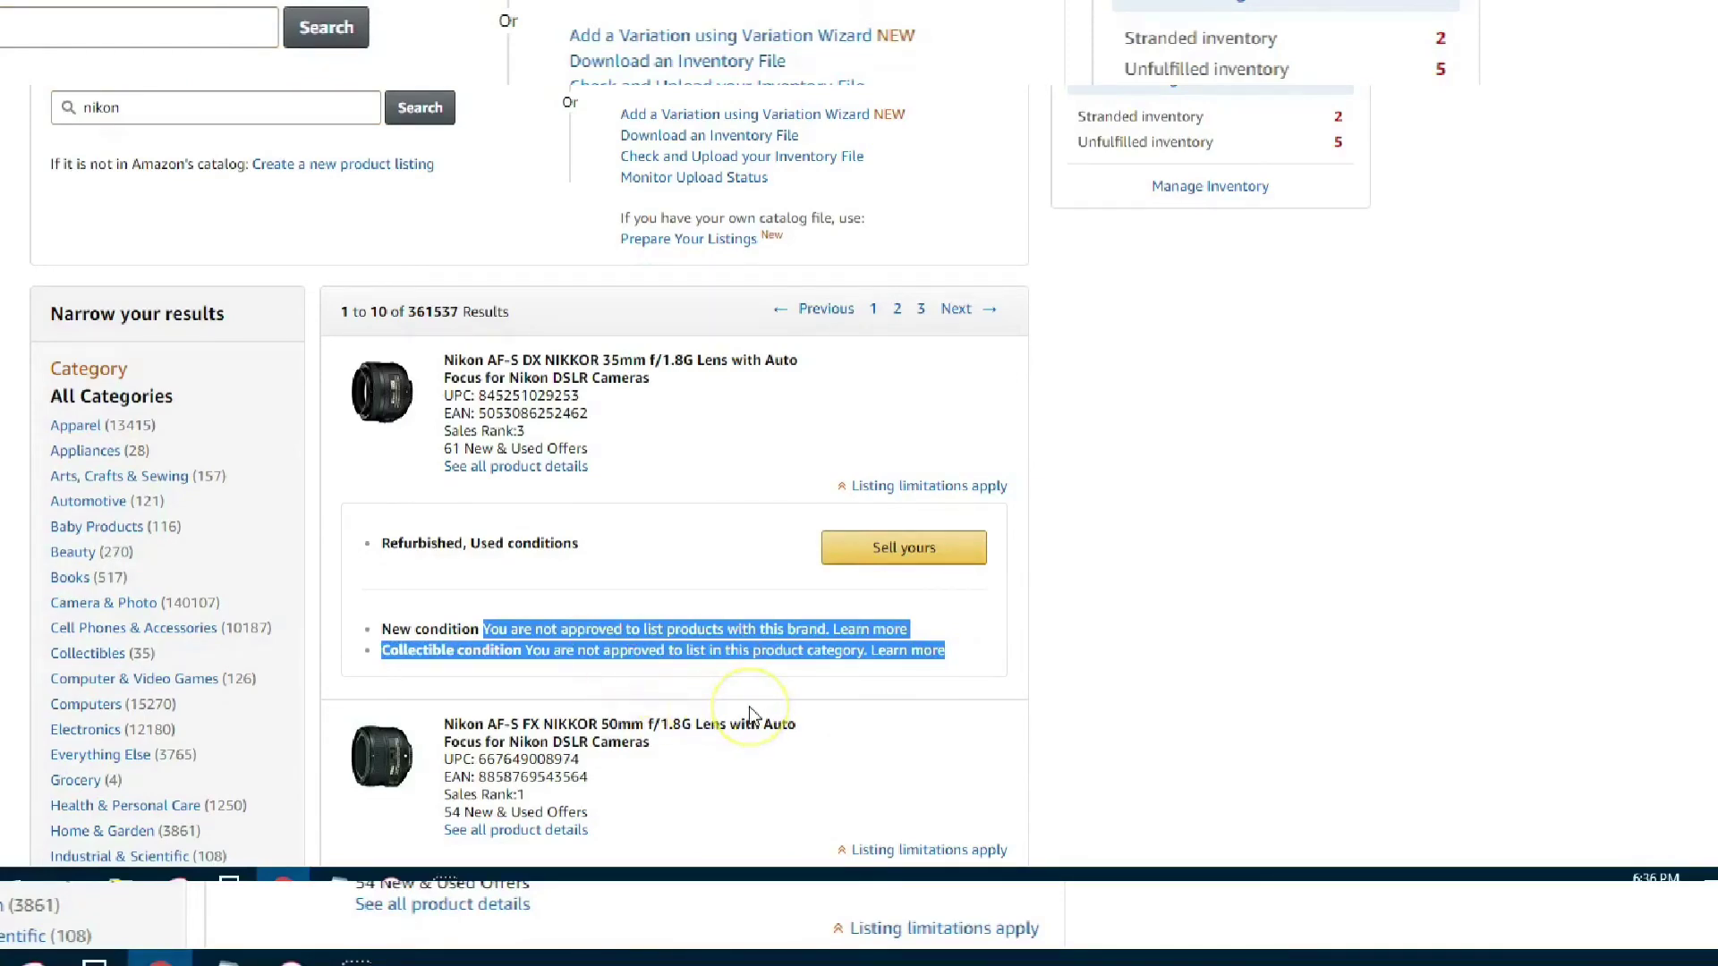
{"action": "scroll", "coordinate": [751, 713], "scroll_direction": "down", "scroll_amount": 5}
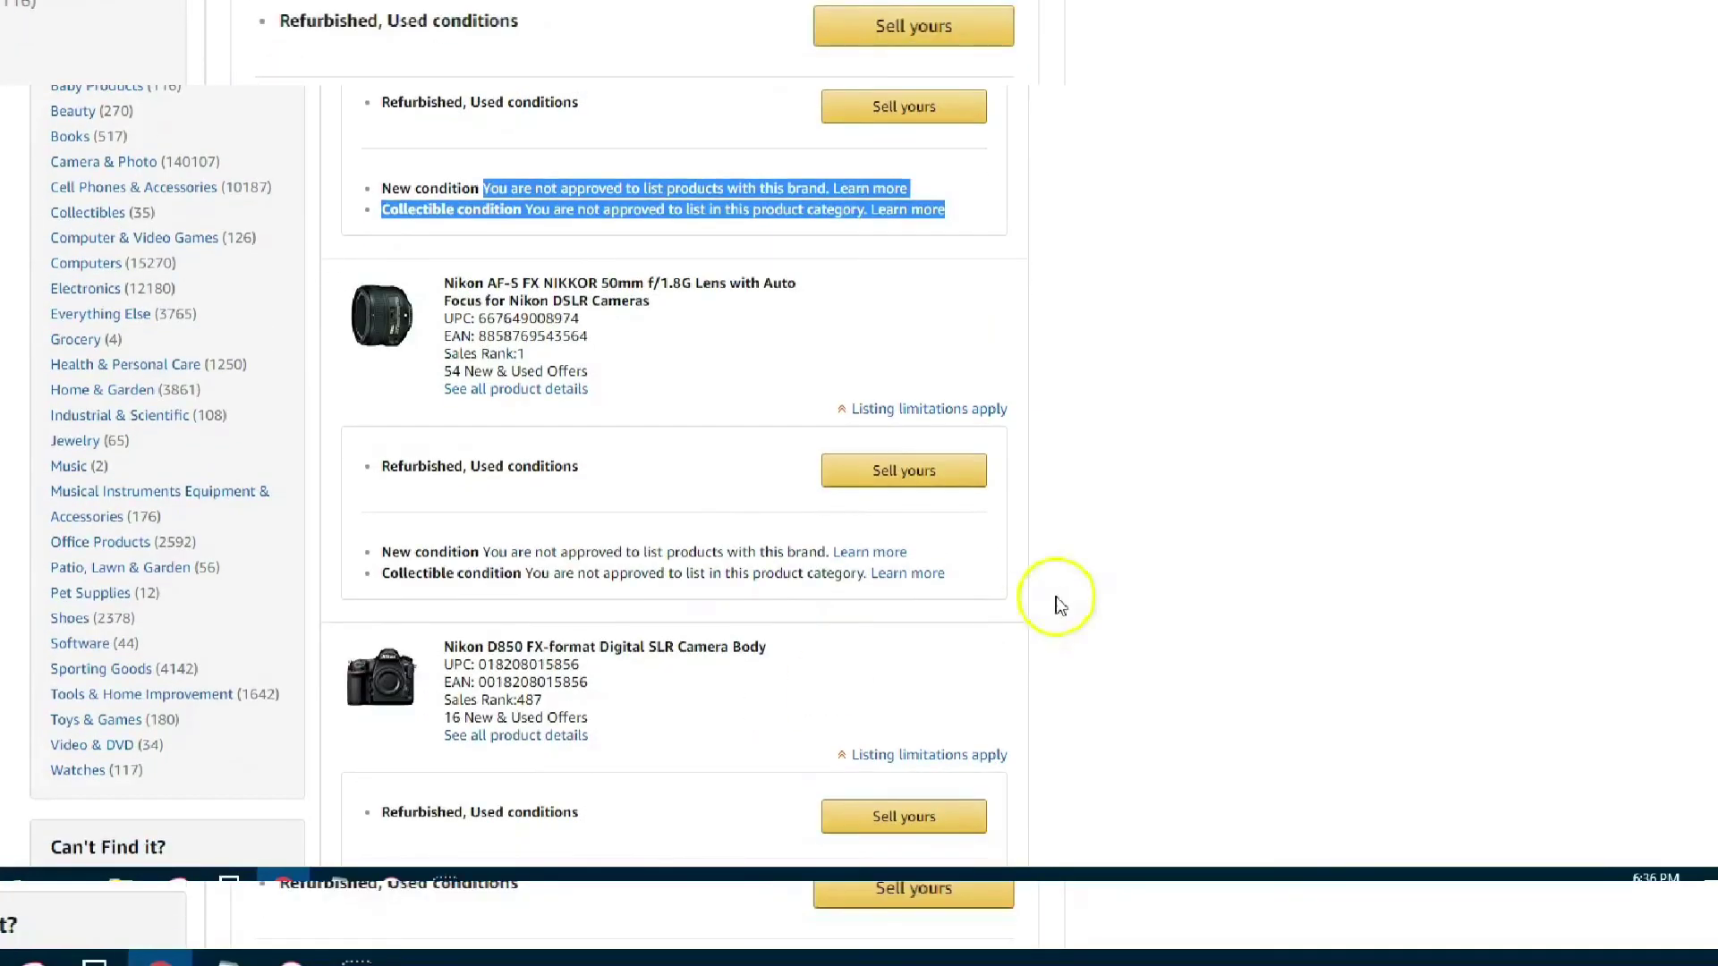
{"action": "left_click", "coordinate": [1080, 594]}
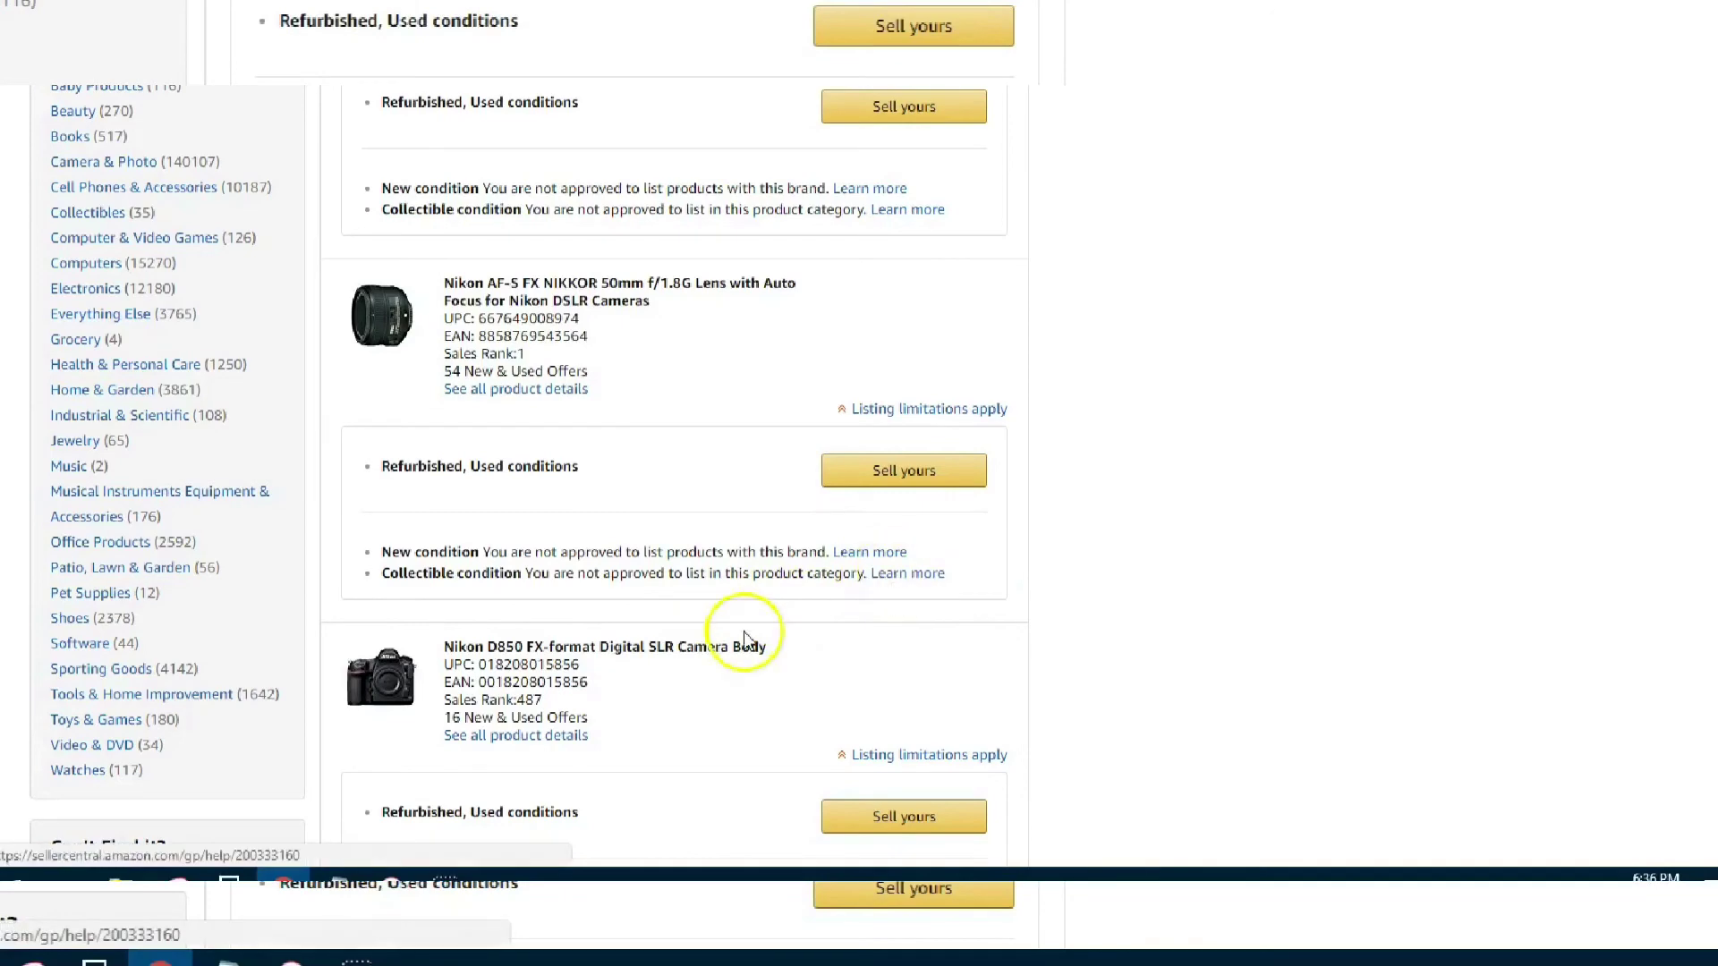
{"action": "scroll", "coordinate": [744, 631], "scroll_direction": "down", "scroll_amount": 6}
{"action": "scroll", "coordinate": [742, 707], "scroll_direction": "down", "scroll_amount": 3}
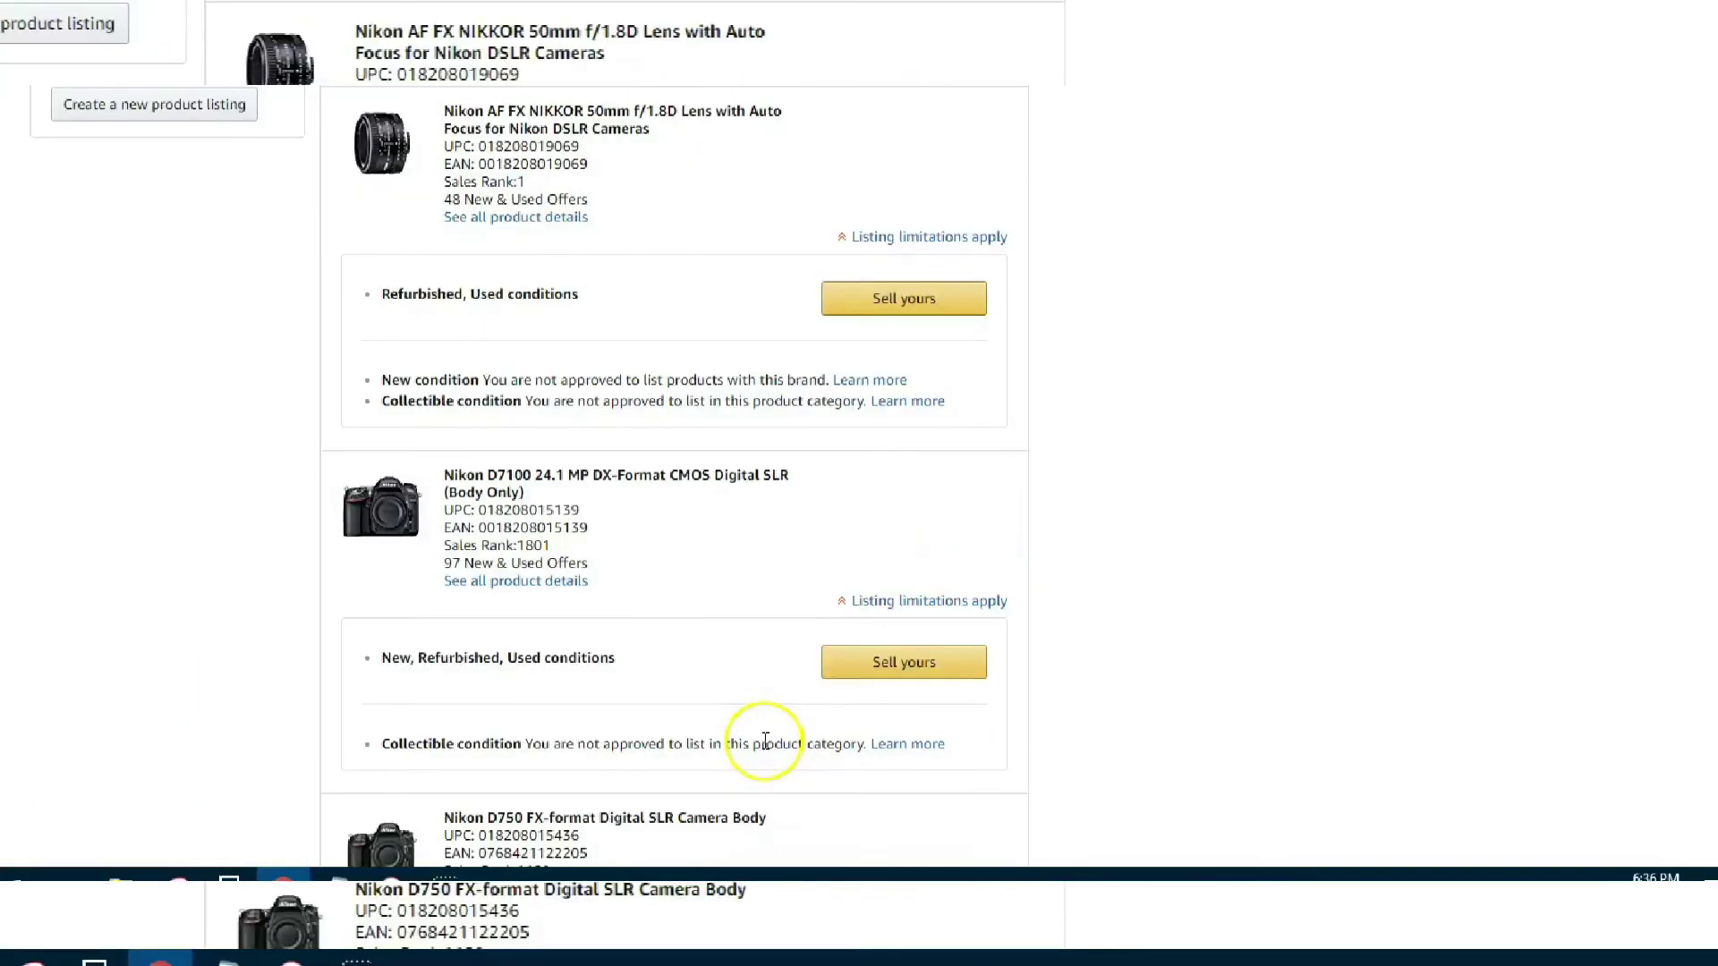
{"action": "scroll", "coordinate": [765, 746], "scroll_direction": "up", "scroll_amount": 1}
{"action": "scroll", "coordinate": [765, 749], "scroll_direction": "up", "scroll_amount": 15}
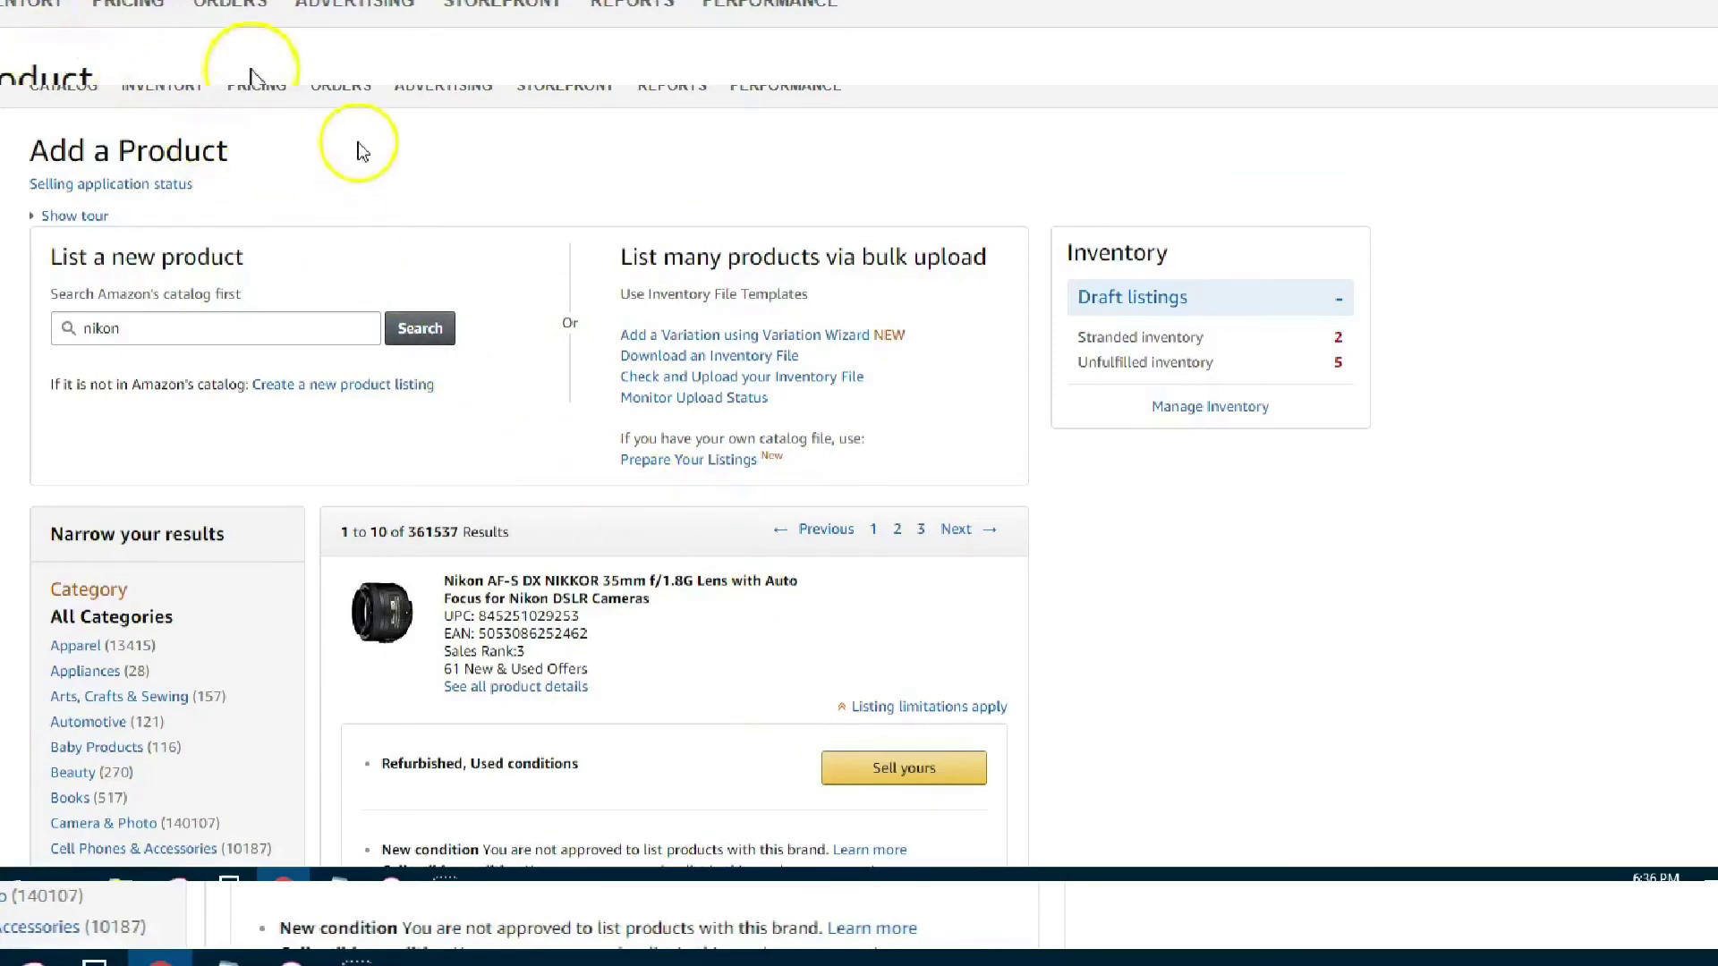
- Clear 'nikon' from the Add a Product search box, enter 'type the brand name', and search
{"action": "mouse_move", "coordinate": [341, 86]}
{"action": "mouse_move", "coordinate": [189, 93]}
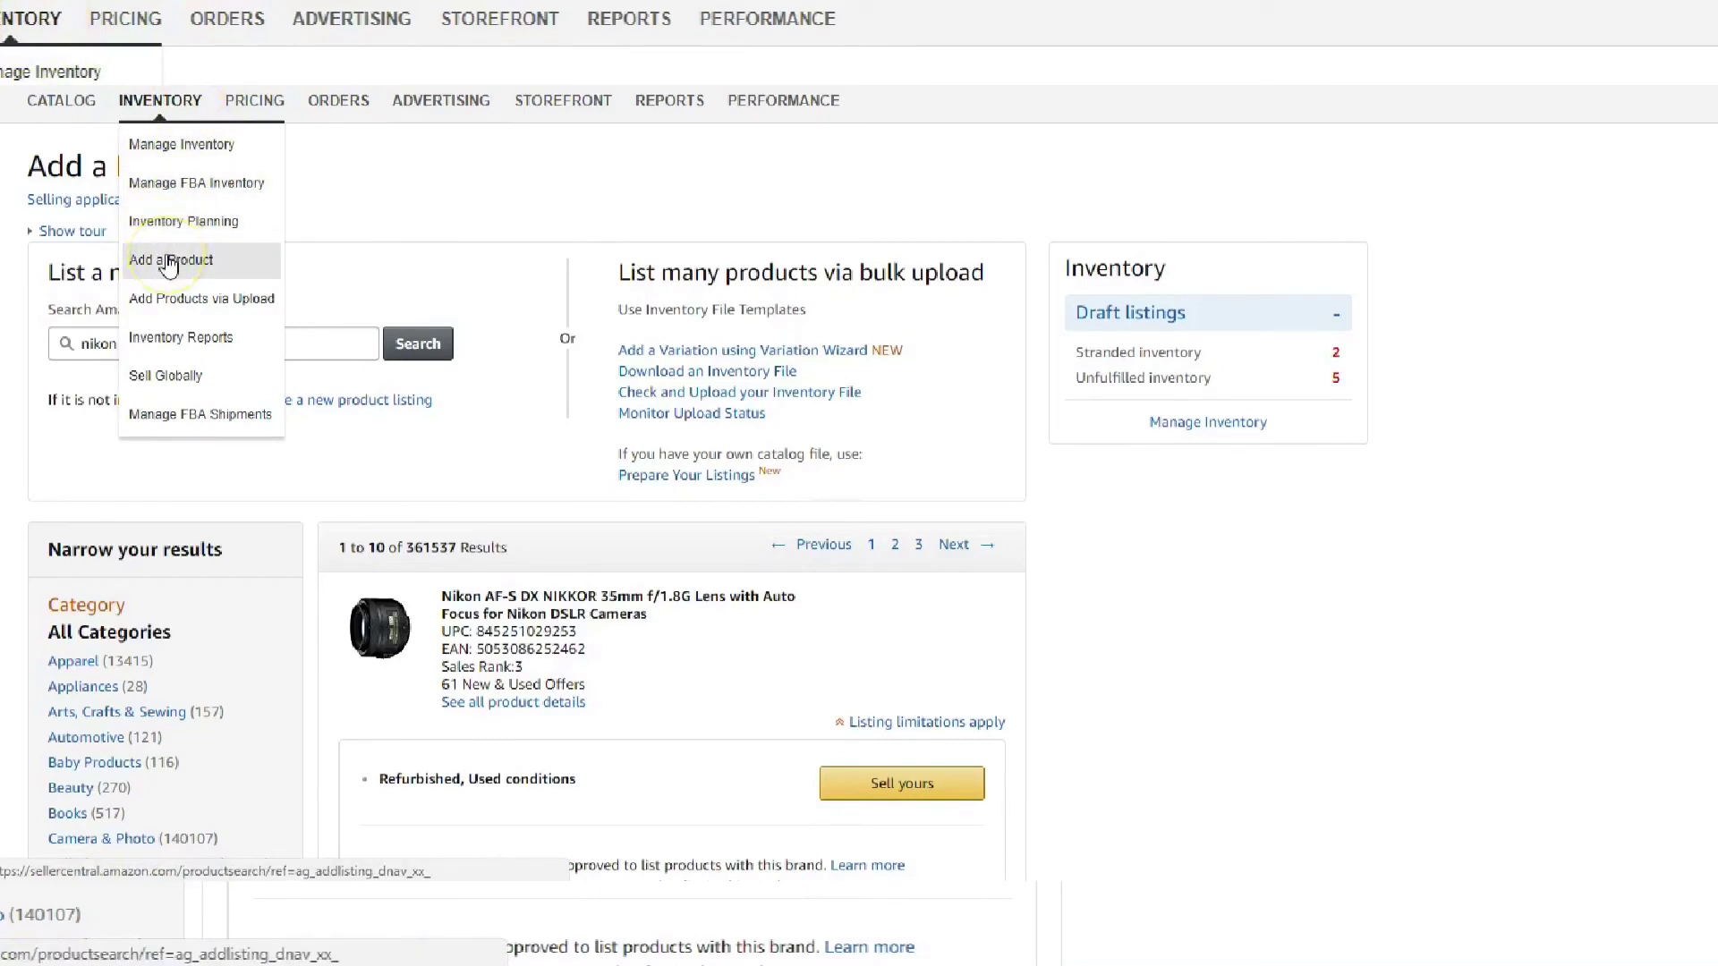
{"action": "left_click", "coordinate": [142, 341]}
{"action": "double_click", "coordinate": [142, 341]}
{"action": "type", "text": "nikon"}
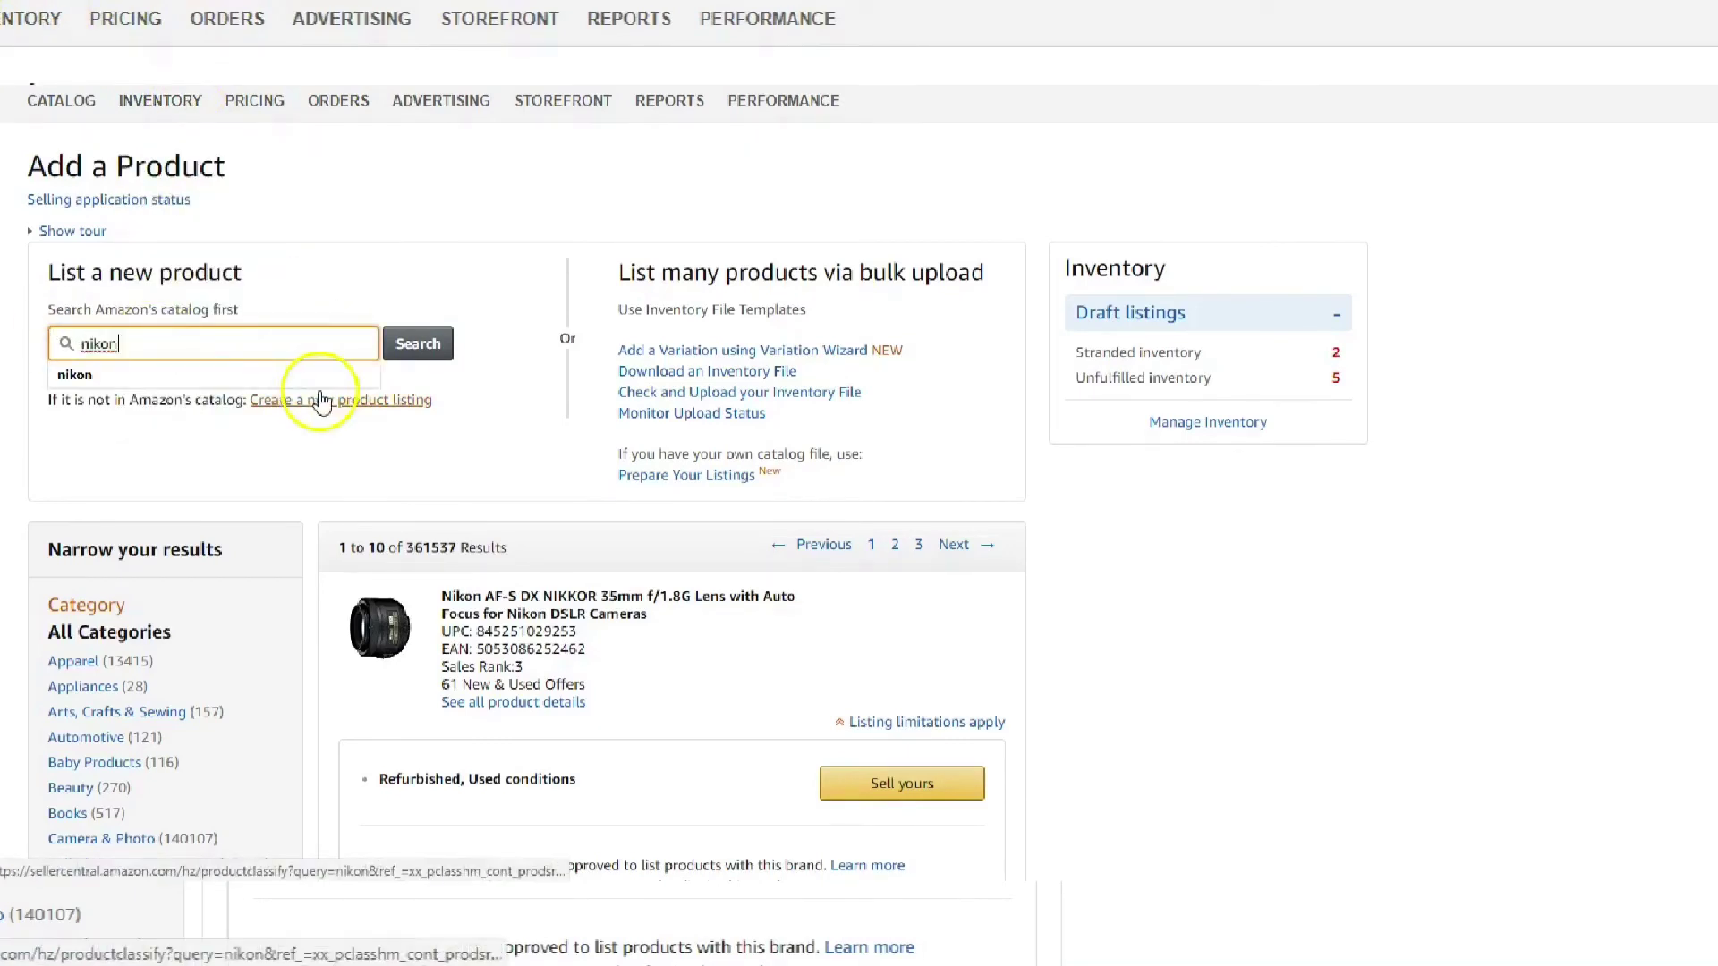
{"action": "key", "text": "BackSpace"}
{"action": "key", "text": "BackSpace"}
{"action": "key", "text": "BackSpace"}
{"action": "key", "text": "BackSpace"}
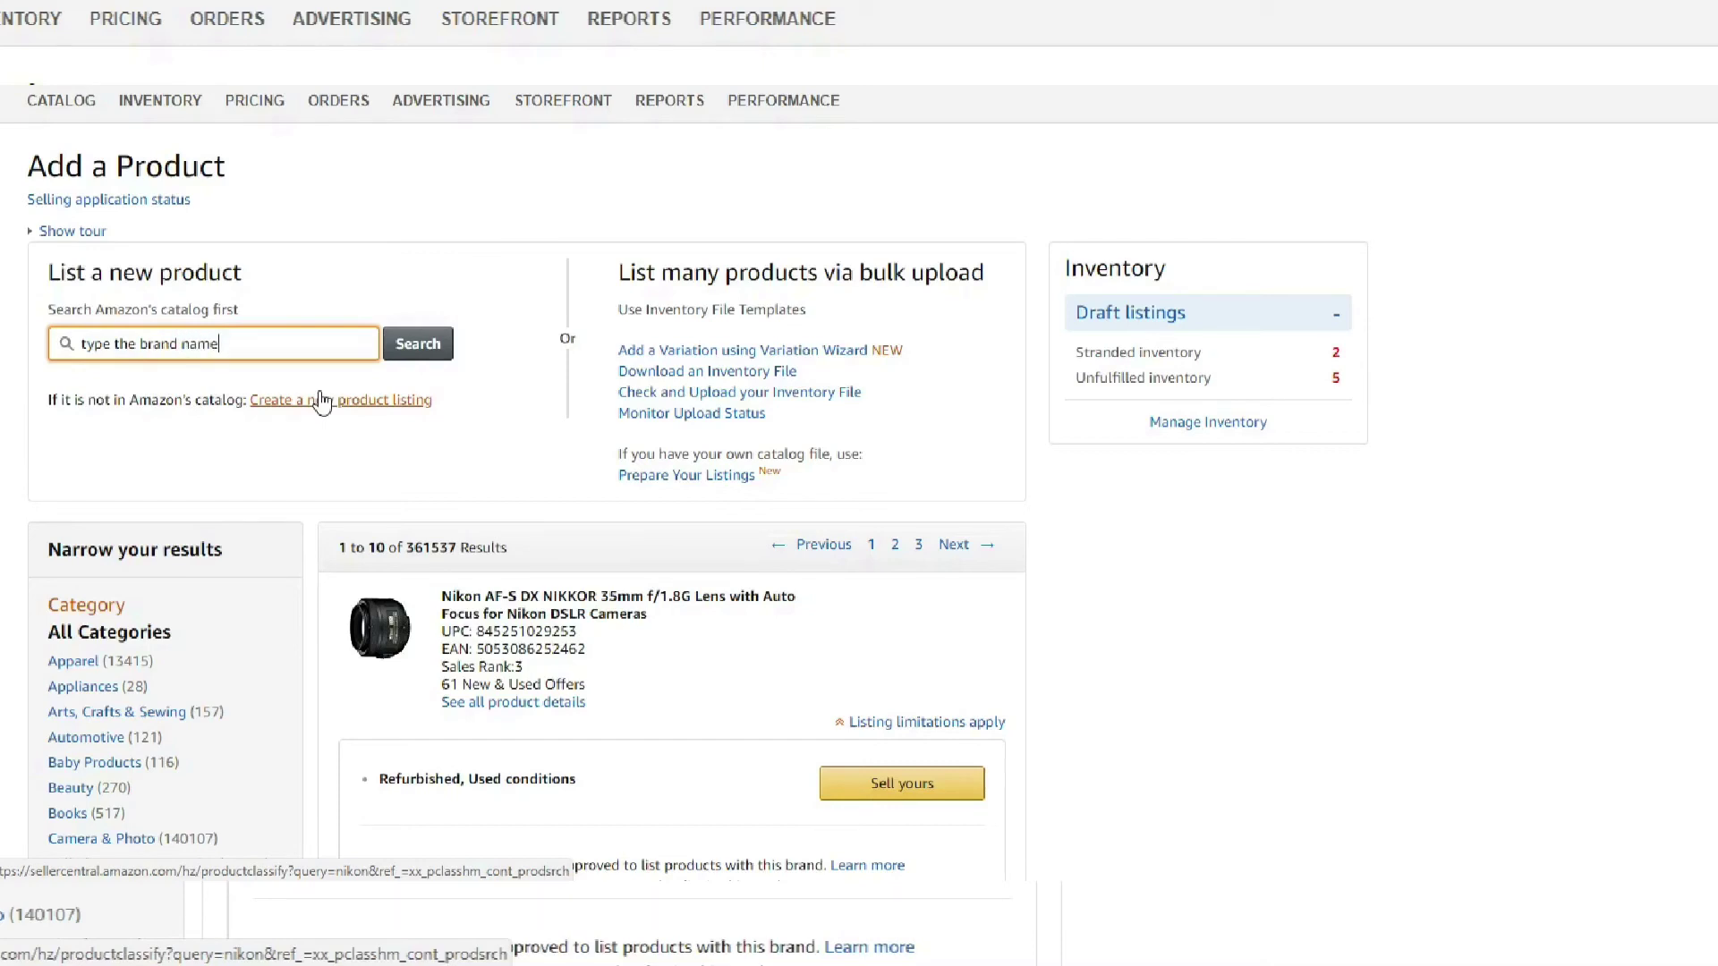
{"action": "left_click", "coordinate": [413, 344]}
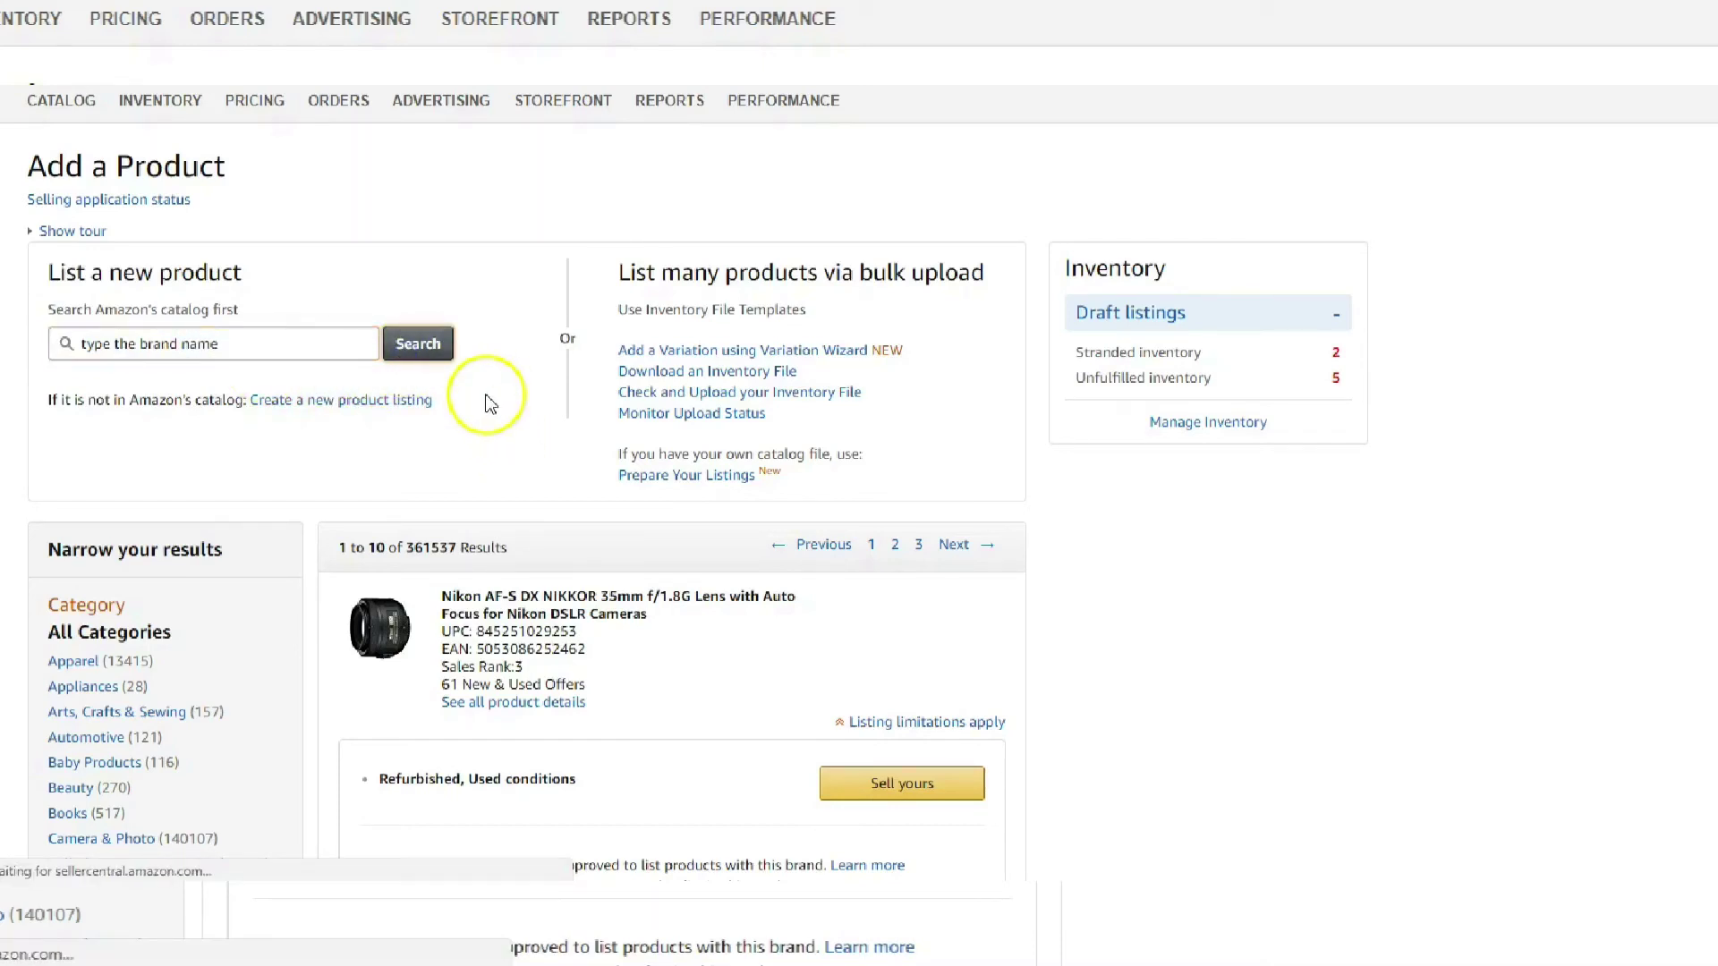
- Scroll the 2878348 results and reveal the Lucky Brand boots' listing limitations requiring approval
{"action": "scroll", "coordinate": [441, 404], "scroll_direction": "down", "scroll_amount": 3}
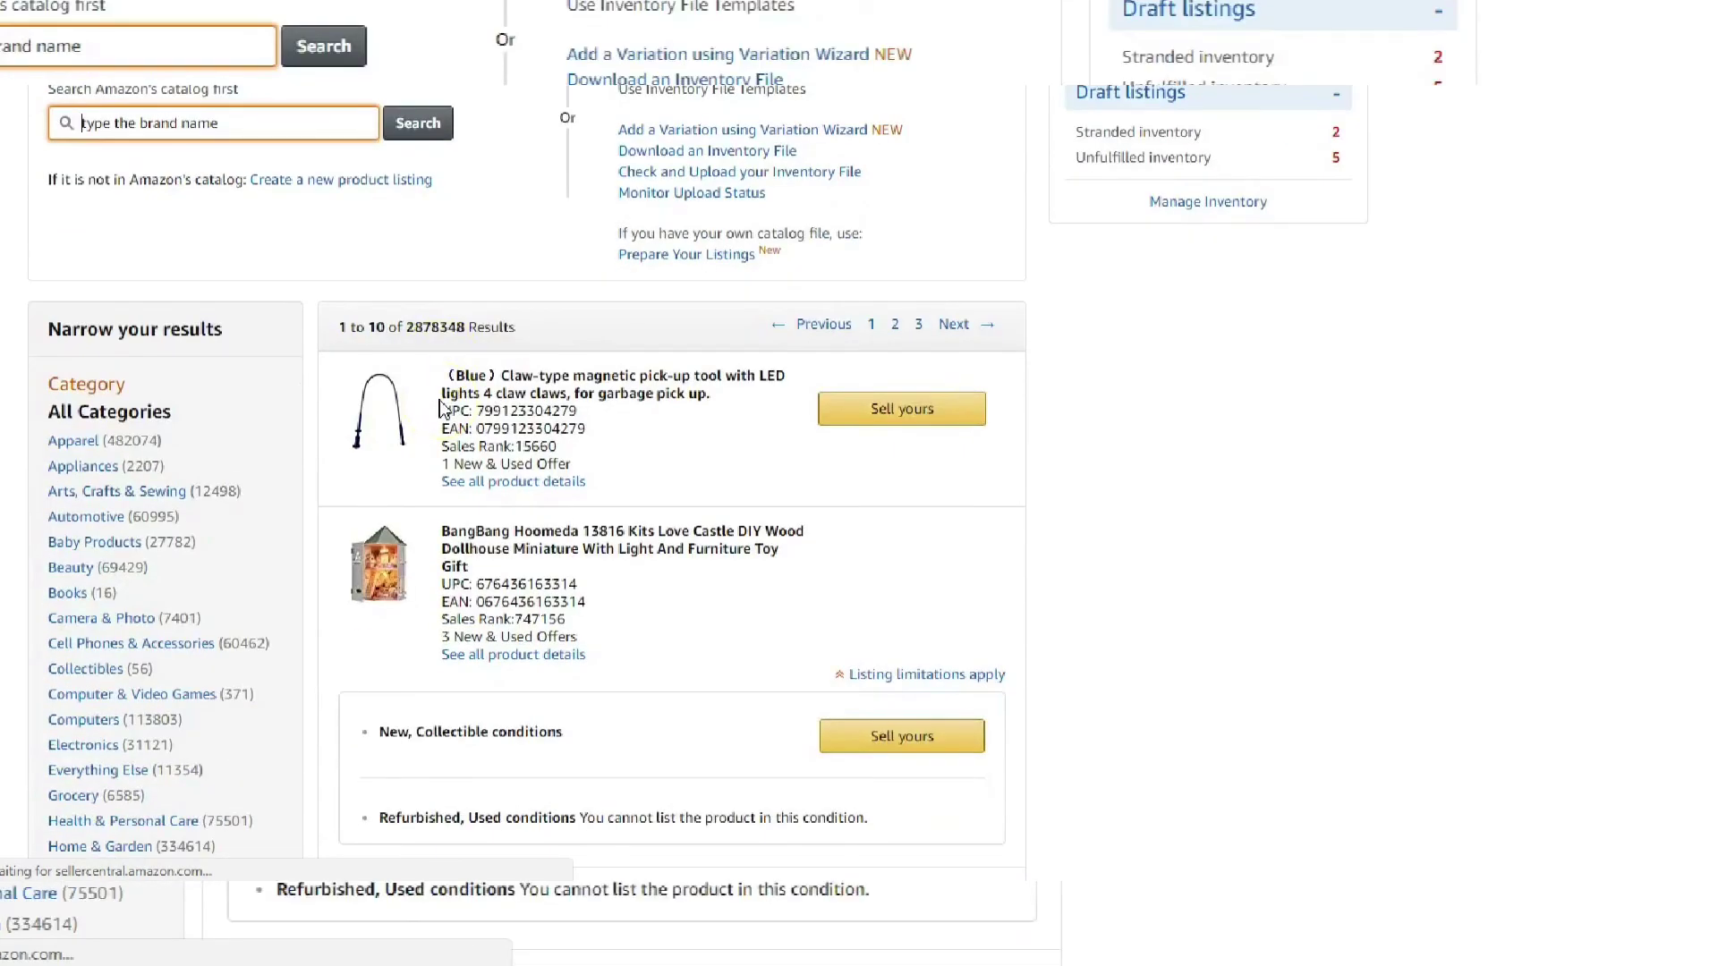
{"action": "scroll", "coordinate": [440, 408], "scroll_direction": "down", "scroll_amount": 10}
{"action": "scroll", "coordinate": [441, 407], "scroll_direction": "up", "scroll_amount": 15}
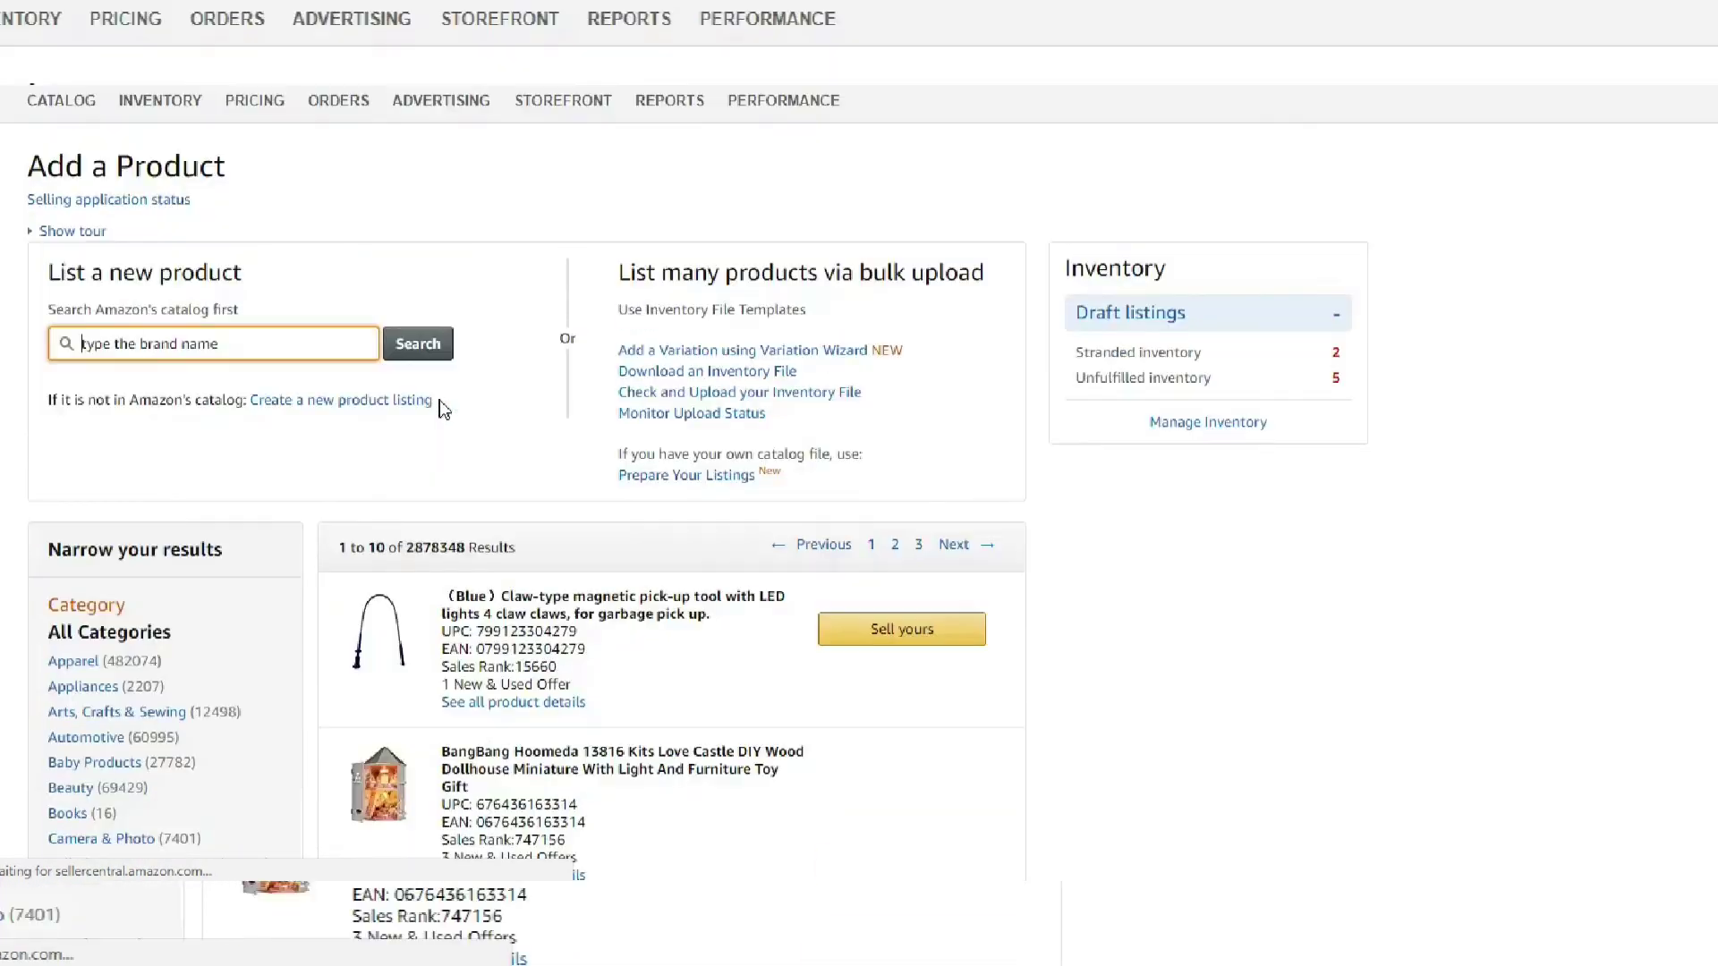
{"action": "scroll", "coordinate": [971, 700], "scroll_direction": "down", "scroll_amount": 10}
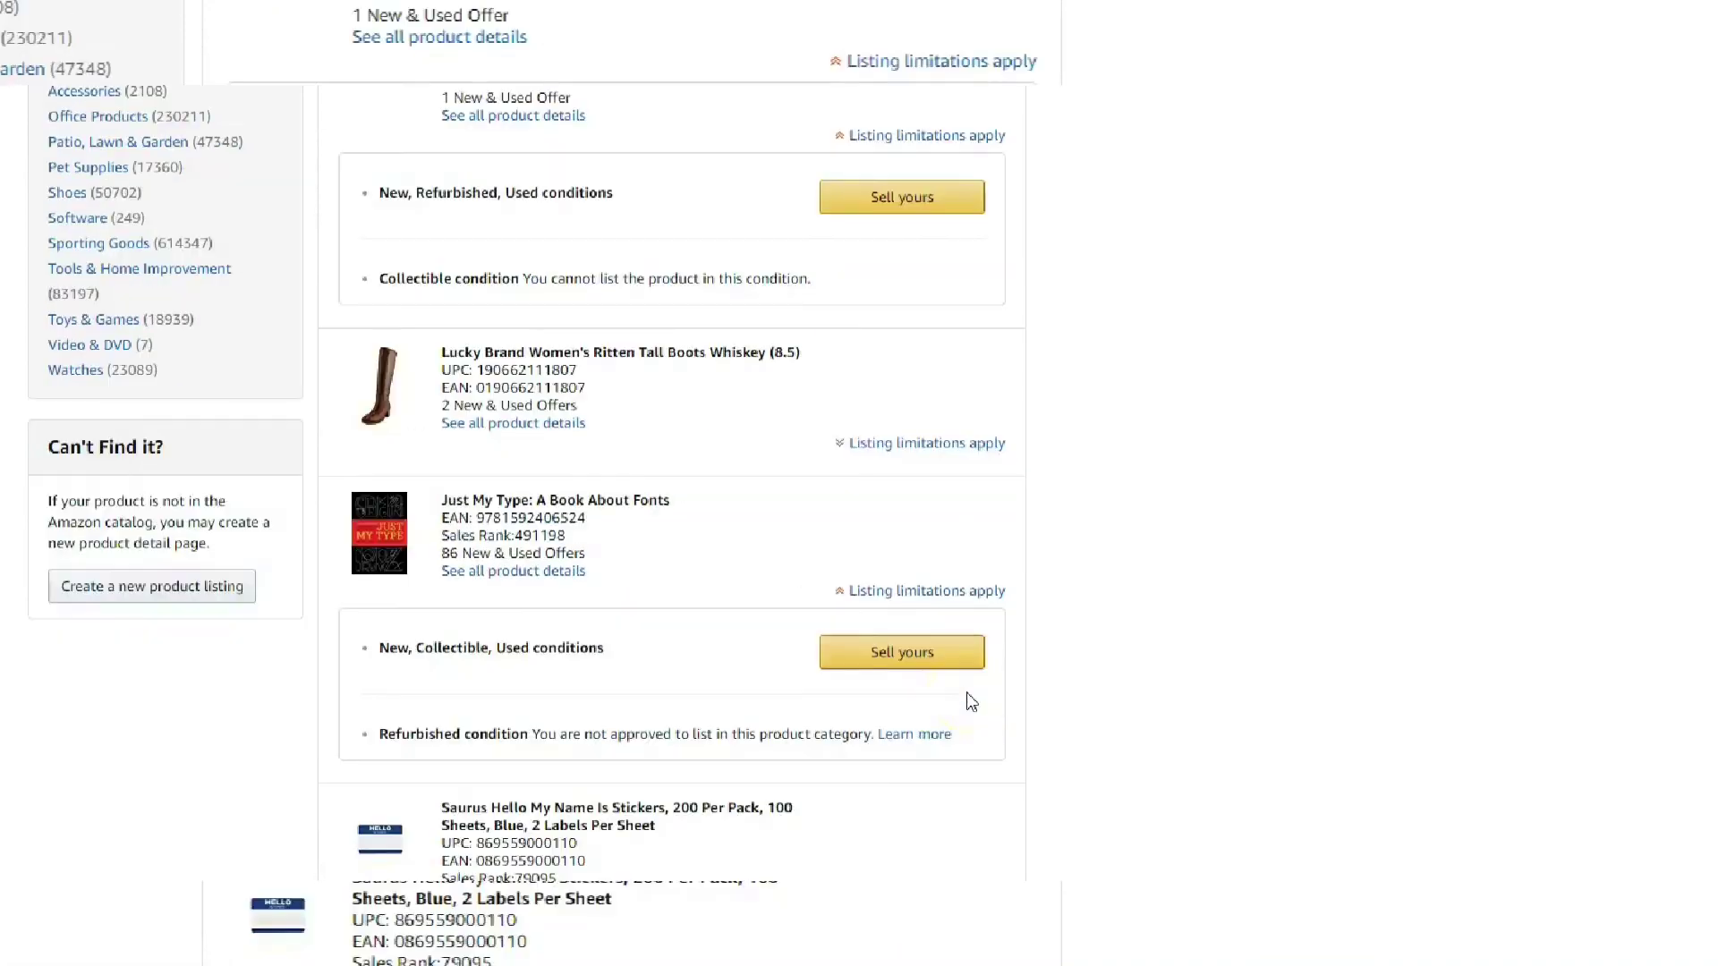
{"action": "left_click", "coordinate": [895, 447]}
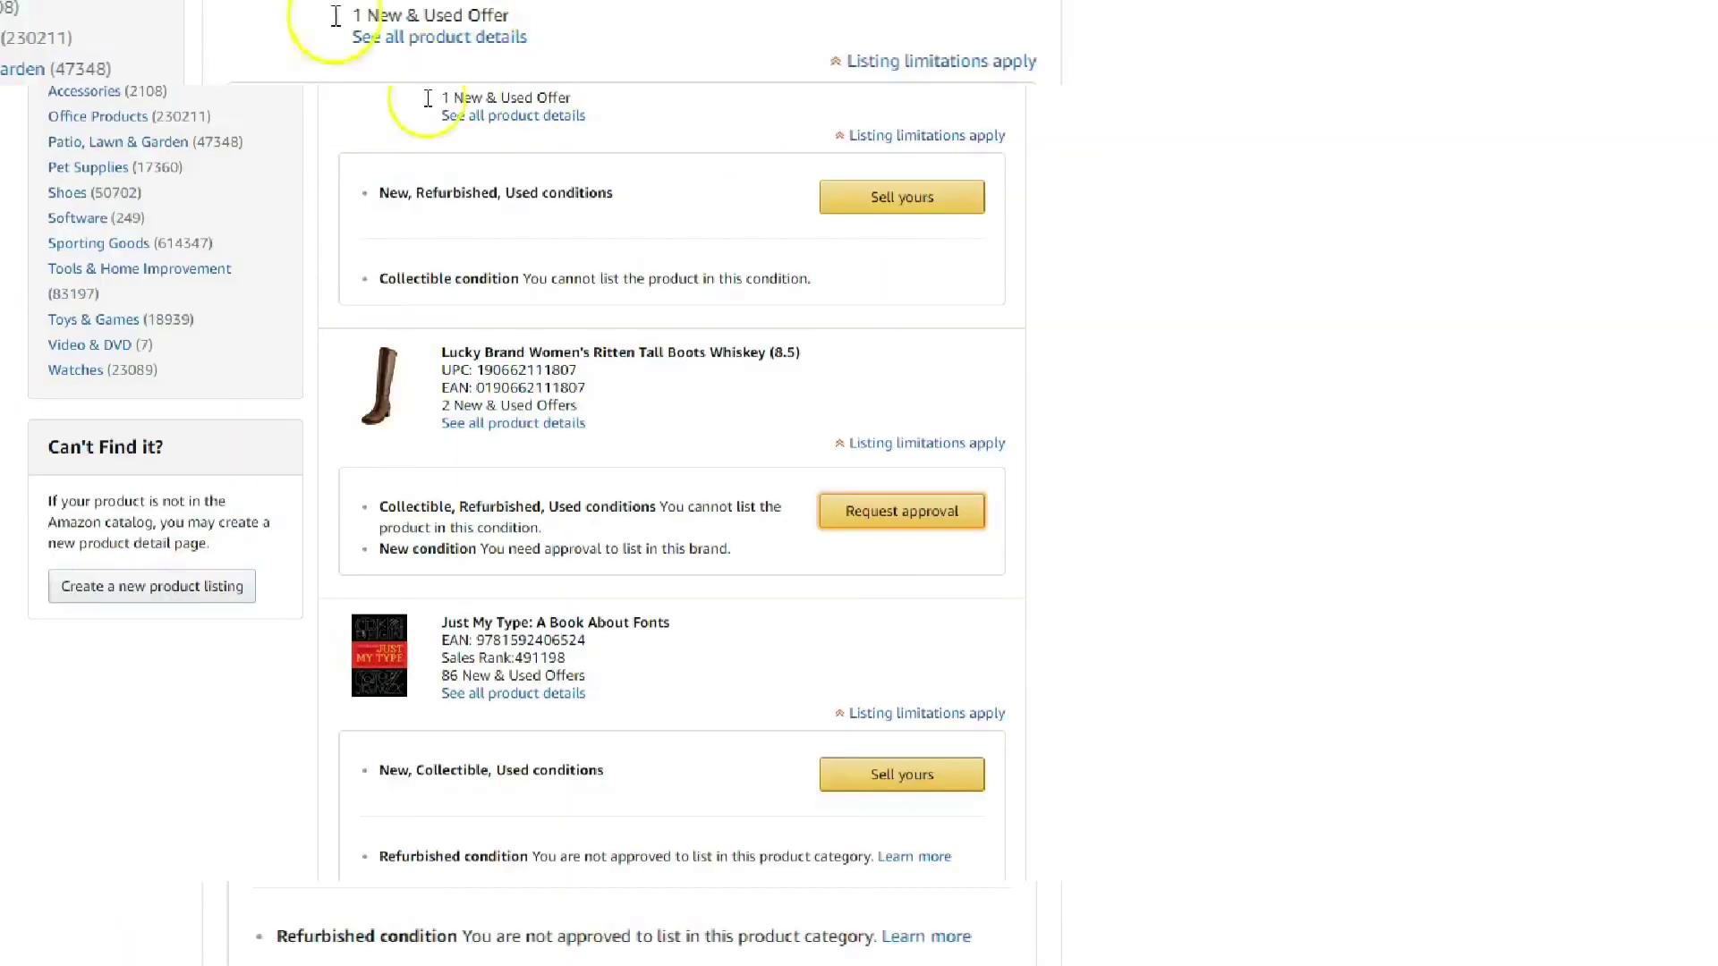
{"action": "scroll", "coordinate": [293, 188], "scroll_direction": "up", "scroll_amount": 15}
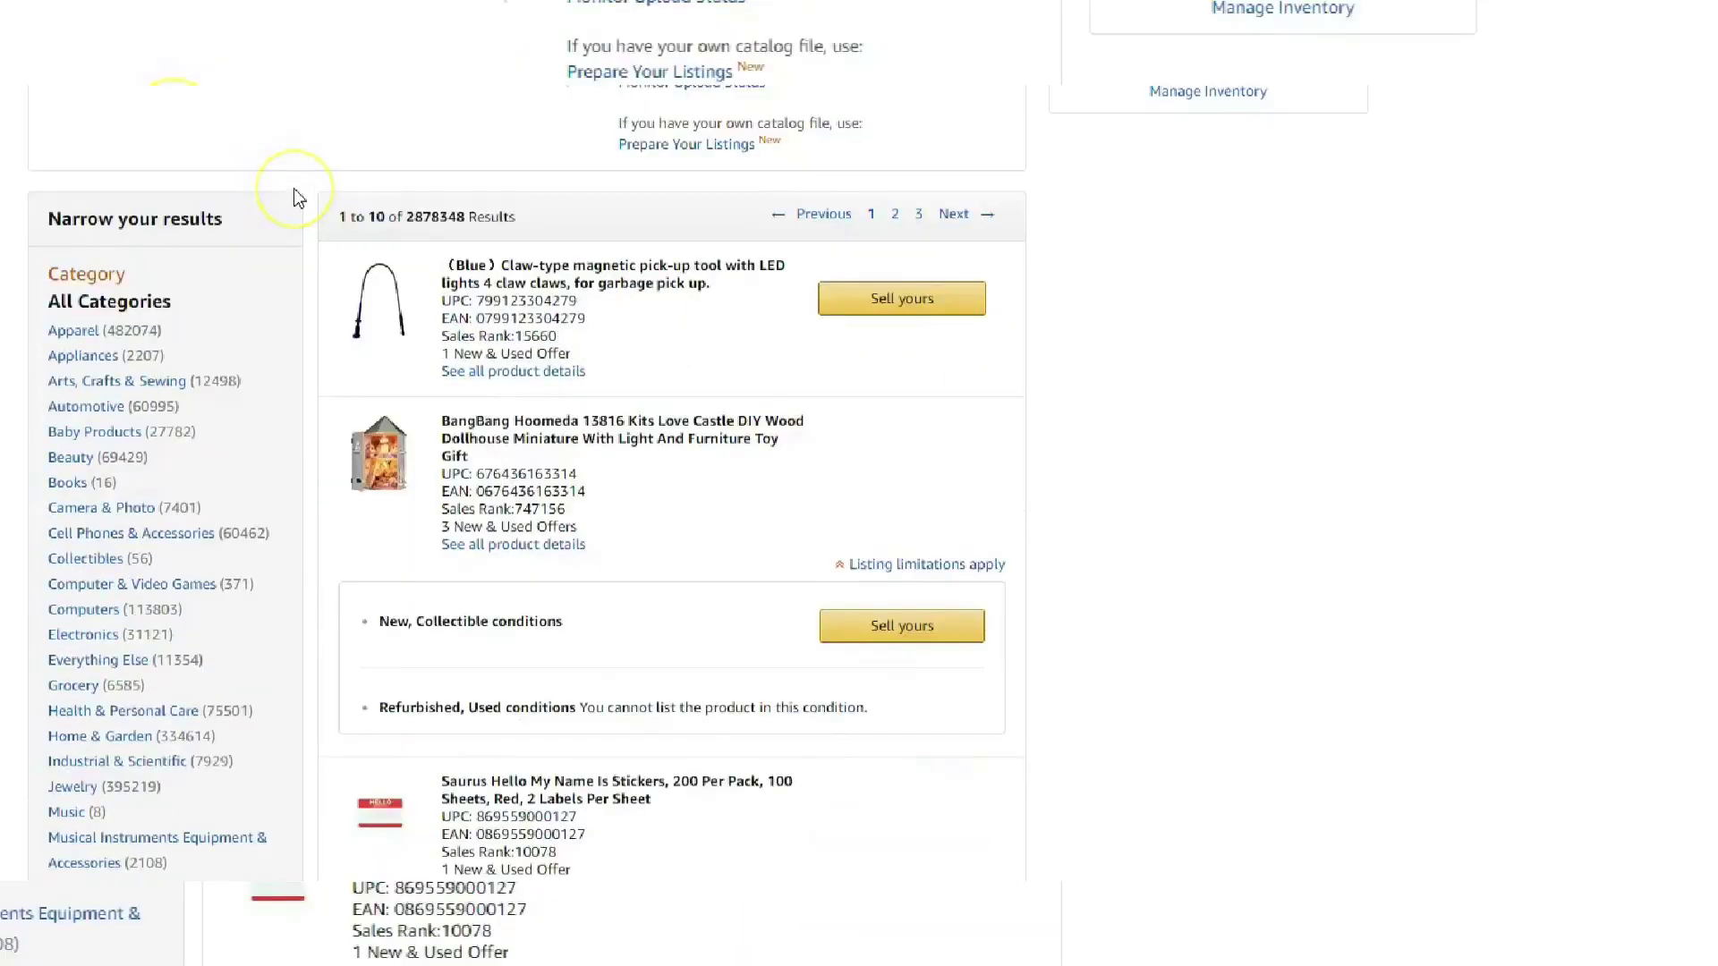